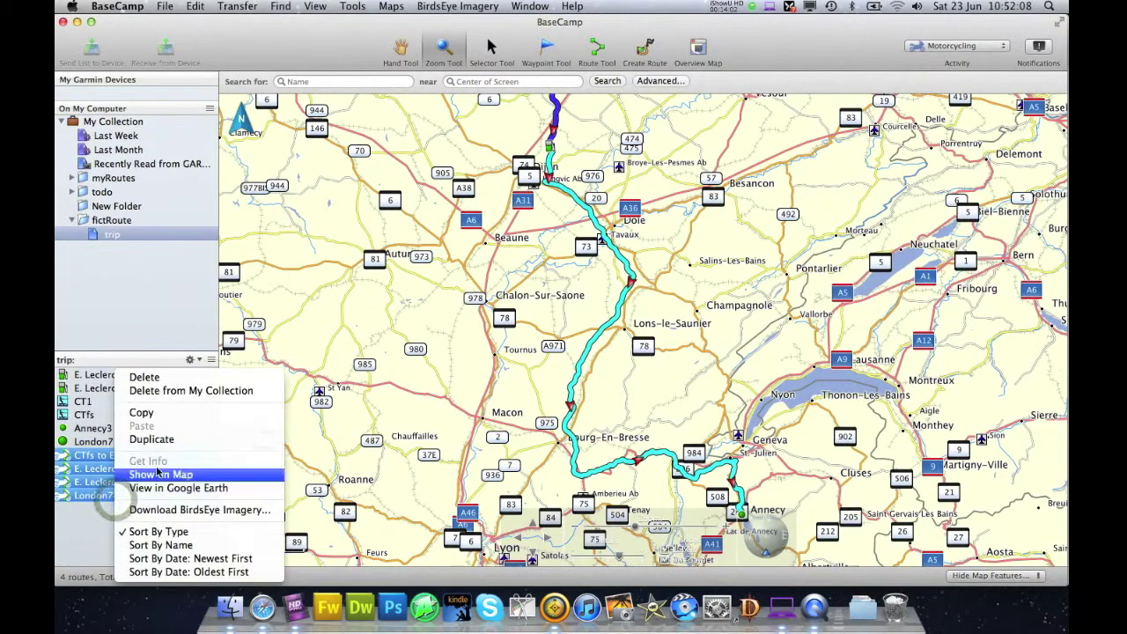
Show the four selected routes on the map, zoomed to England and northern France
left_click(162, 476)
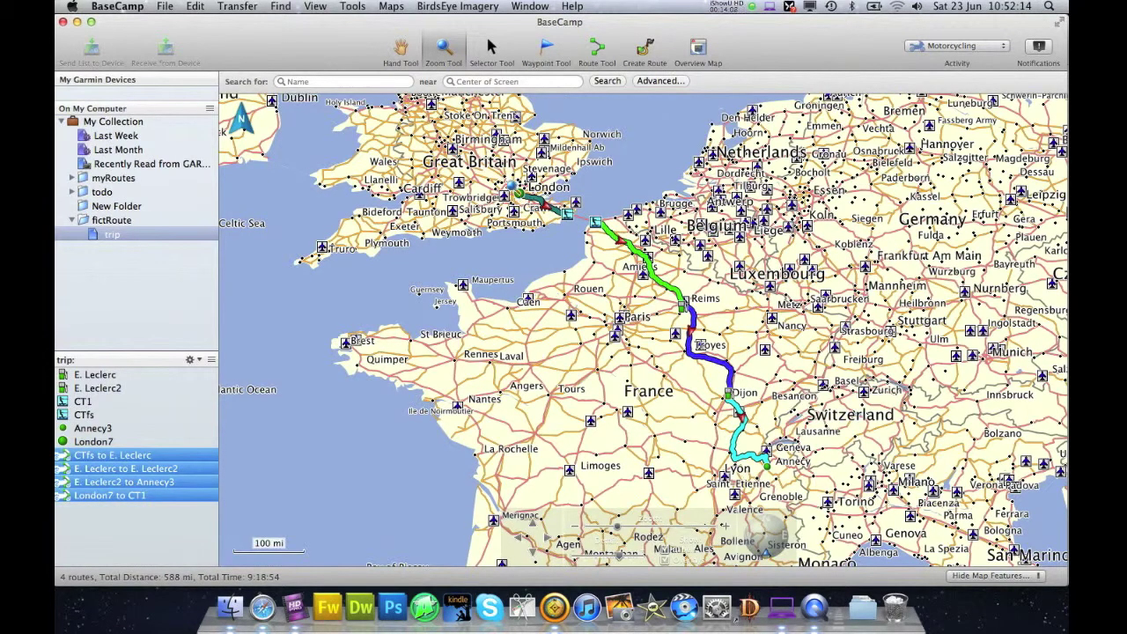
left_click_drag(504, 180, 794, 480)
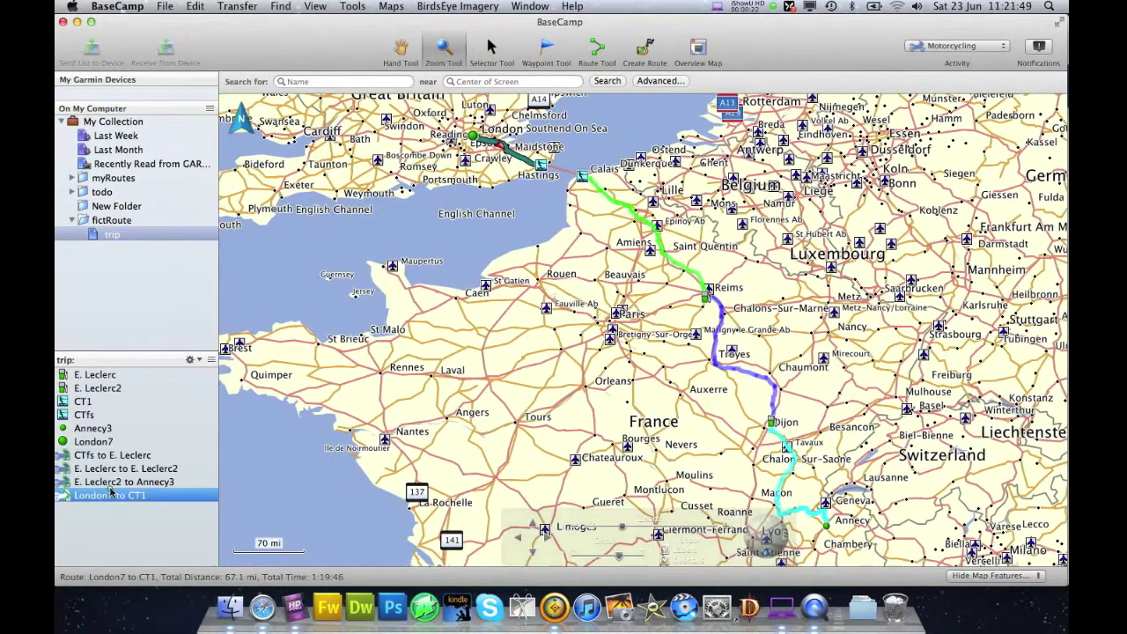
left_click(110, 482)
left_click(111, 455)
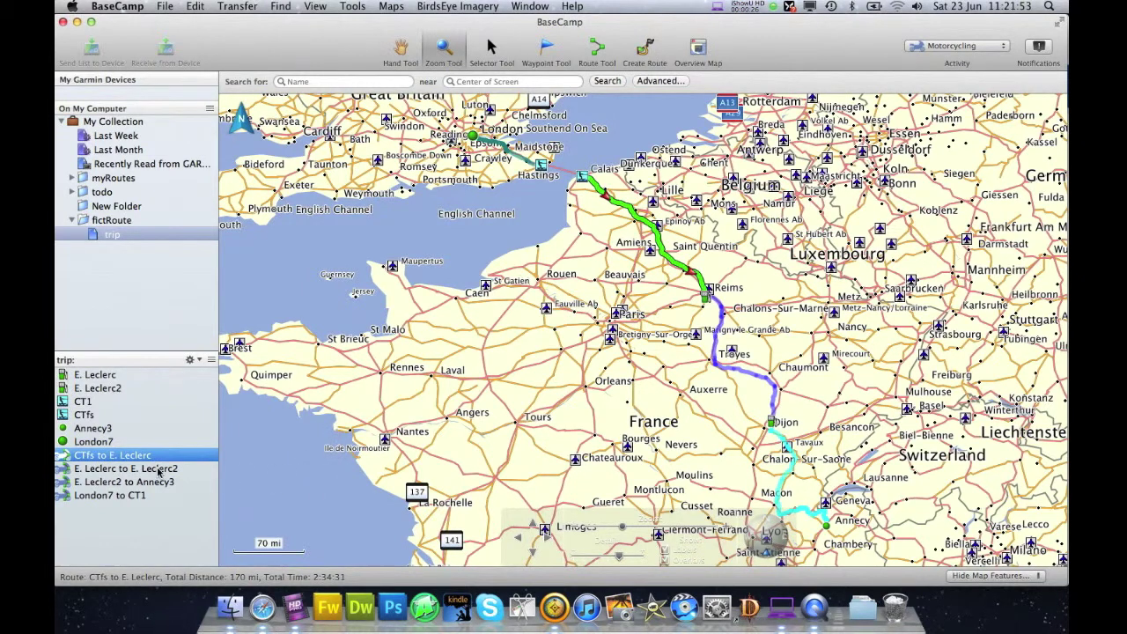
left_click(134, 457)
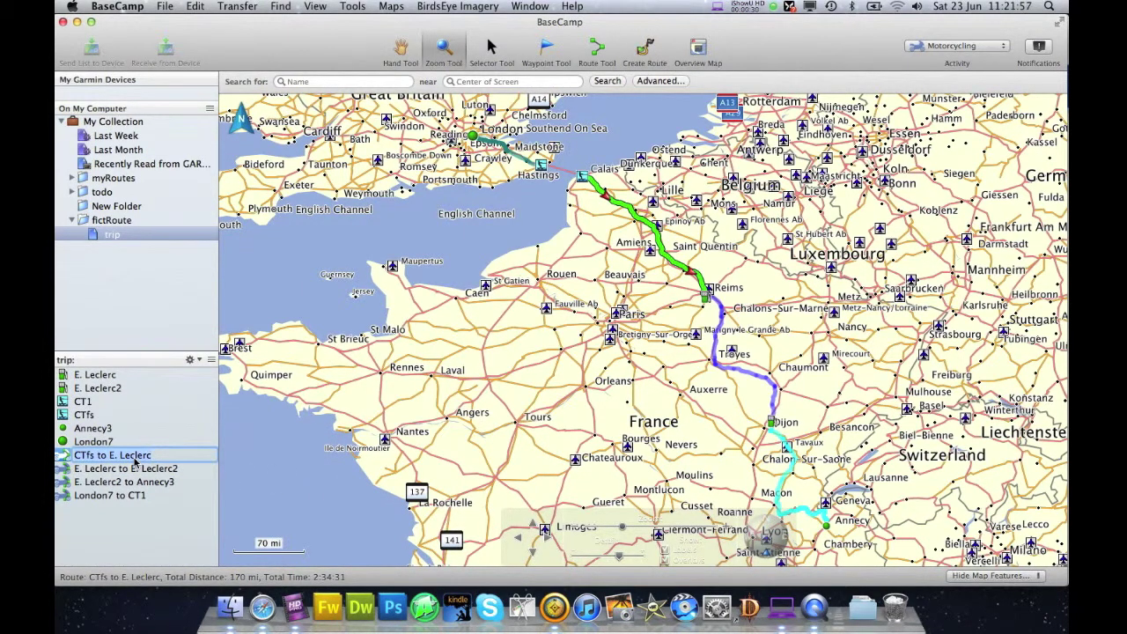
type("leg")
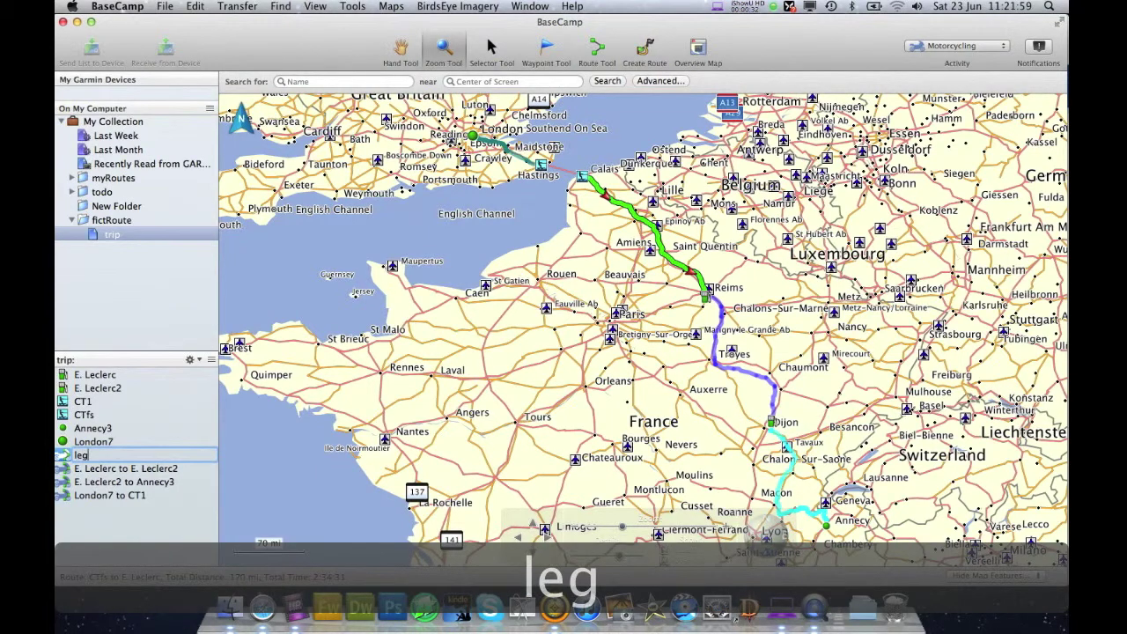
type("2")
key("Return")
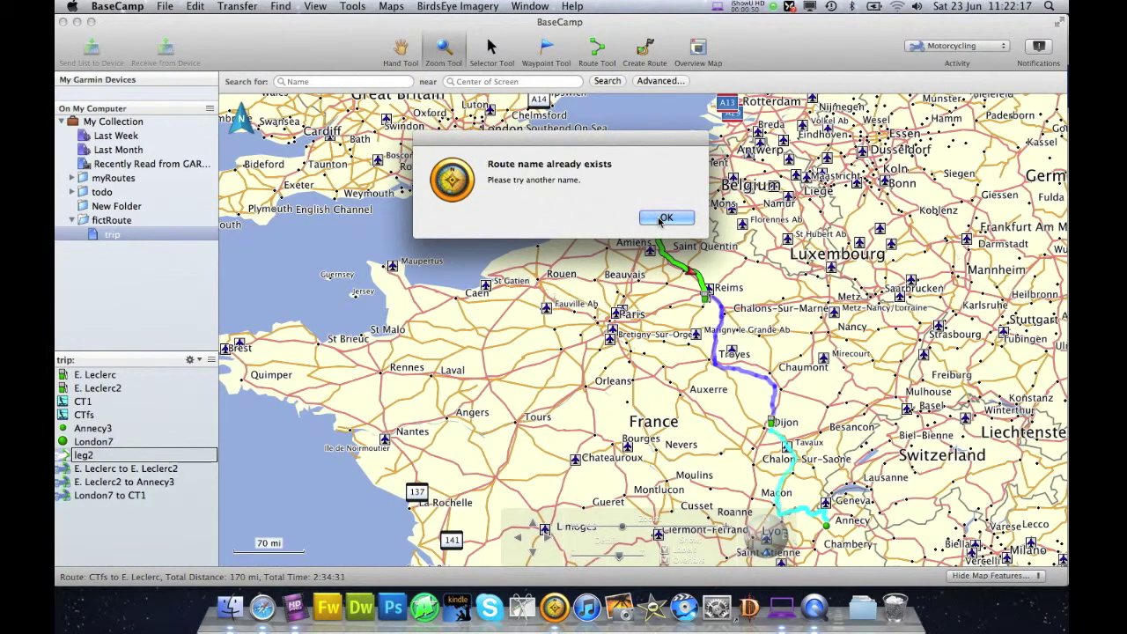
left_click(663, 219)
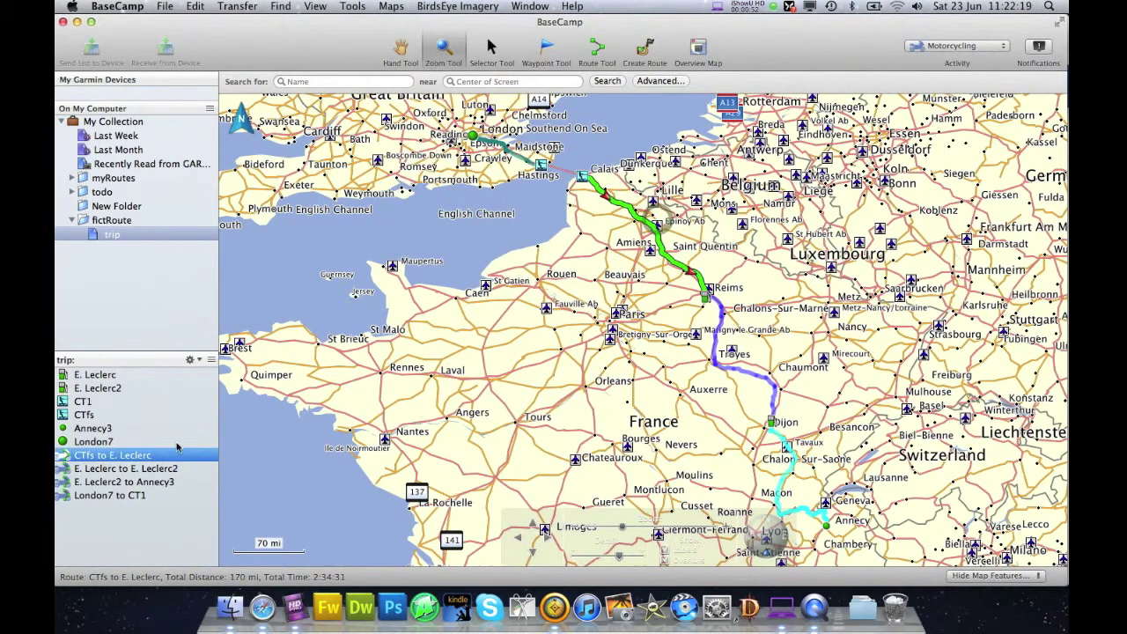
Rename the CTfs to E. Leclerc route to tr2 and the London7 to CT1 route to tr1
left_click(137, 452)
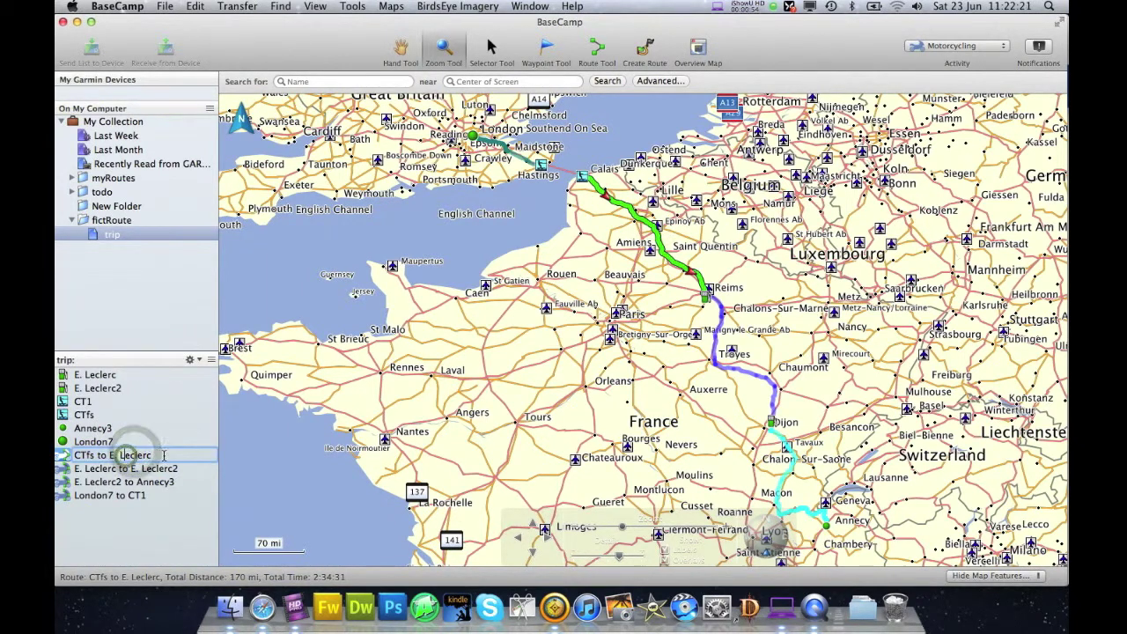
left_click(163, 454)
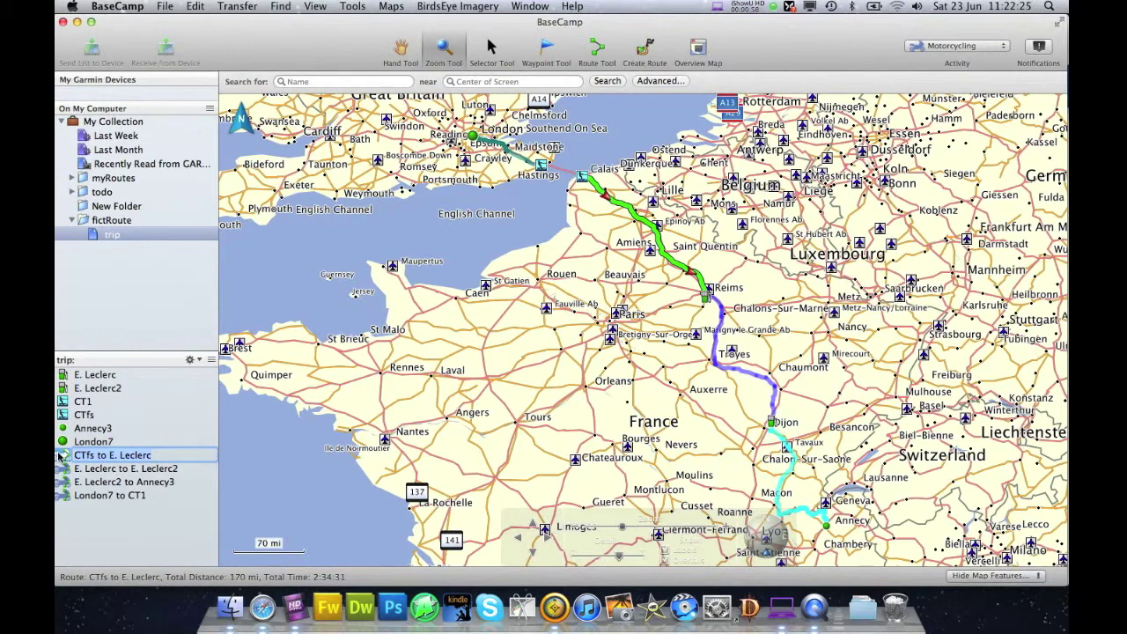
type("tr2")
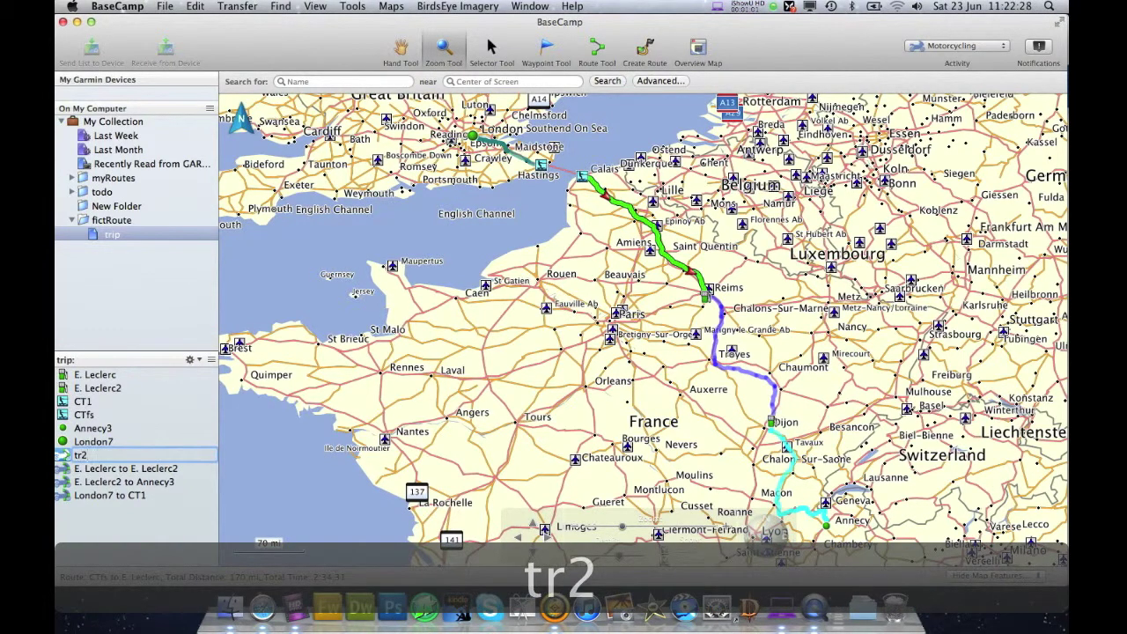
key("Return")
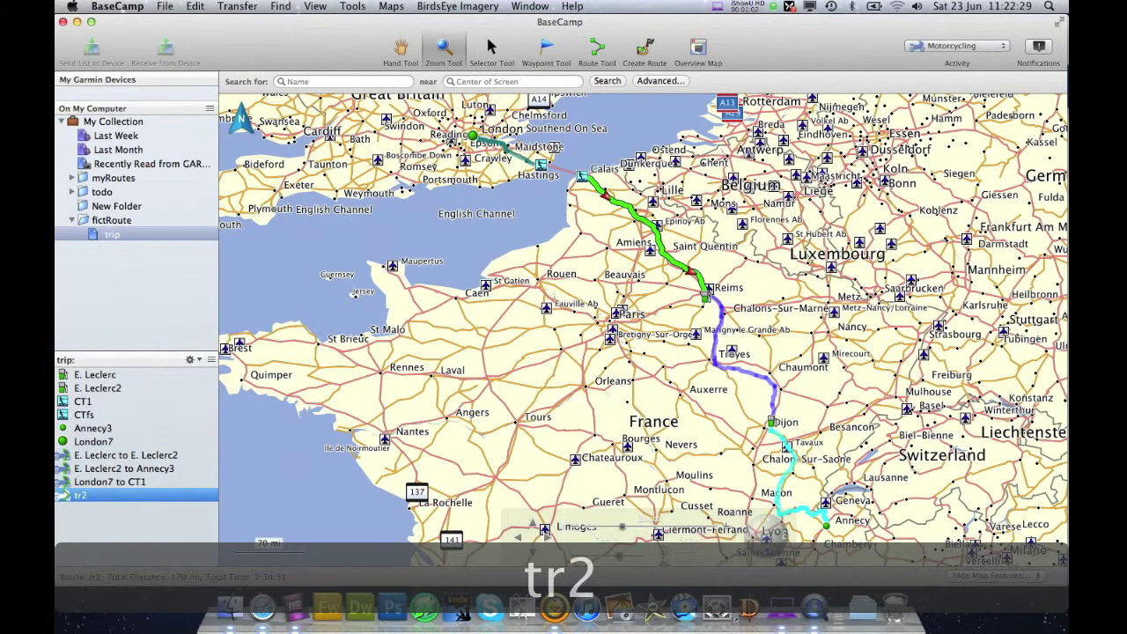
left_click(86, 483)
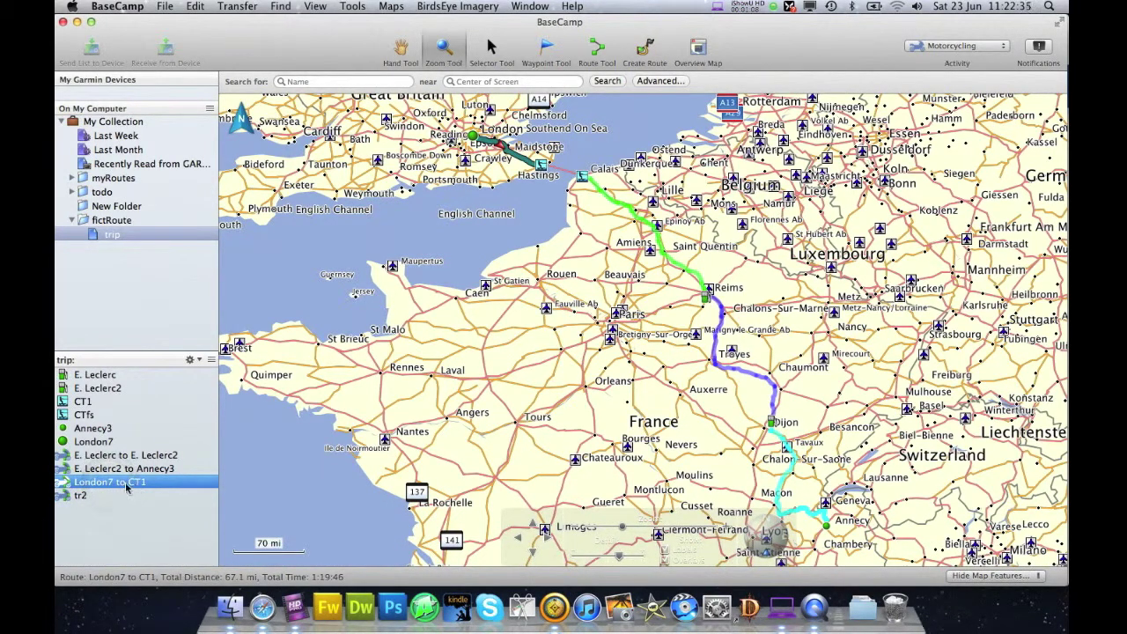
left_click(125, 494)
left_click(121, 483)
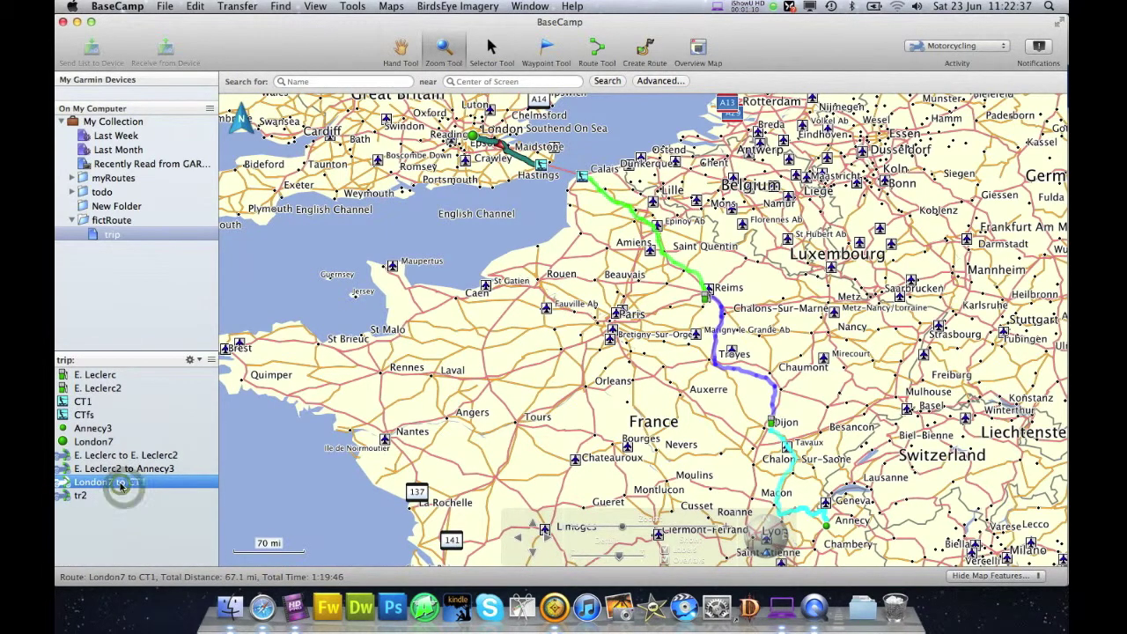
left_click(116, 485)
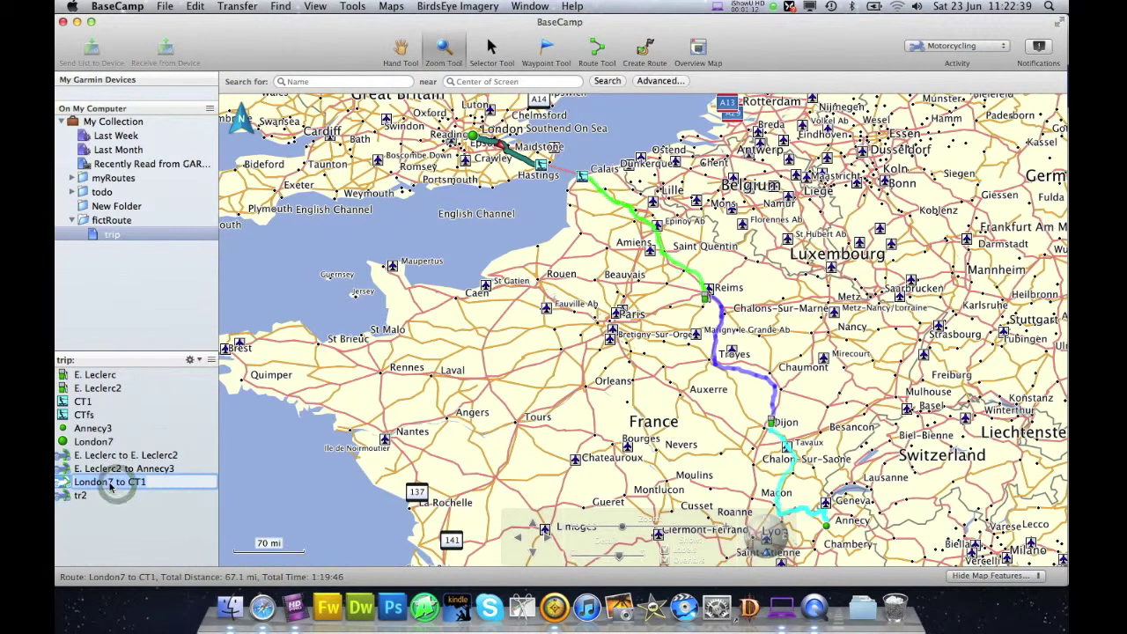
type("tr1")
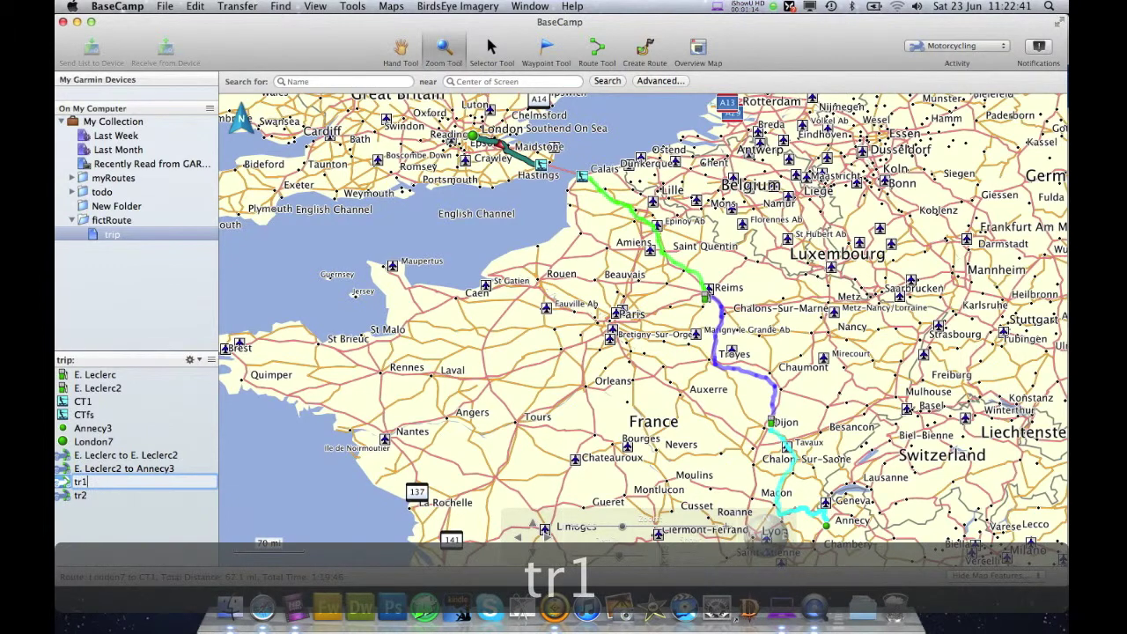
key("Return")
Rename the E. Leclerc2 to Annecy3 route to tr4 and the E. Leclerc to E. Leclerc2 route to tr3
left_click(117, 469)
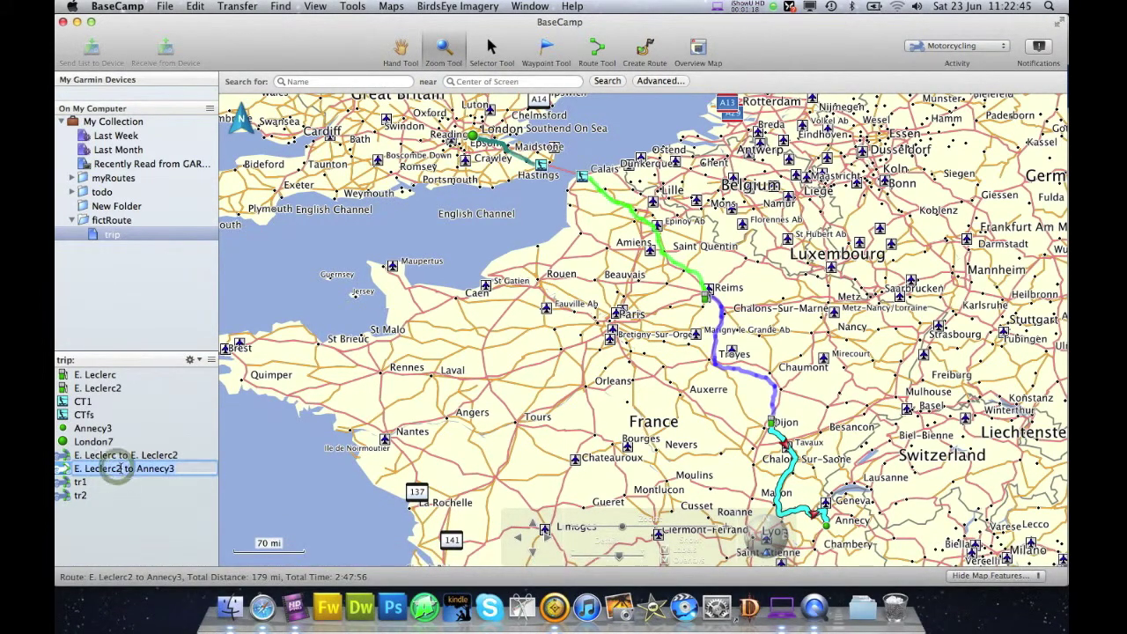
left_click(117, 468)
type("tr4")
key("Return")
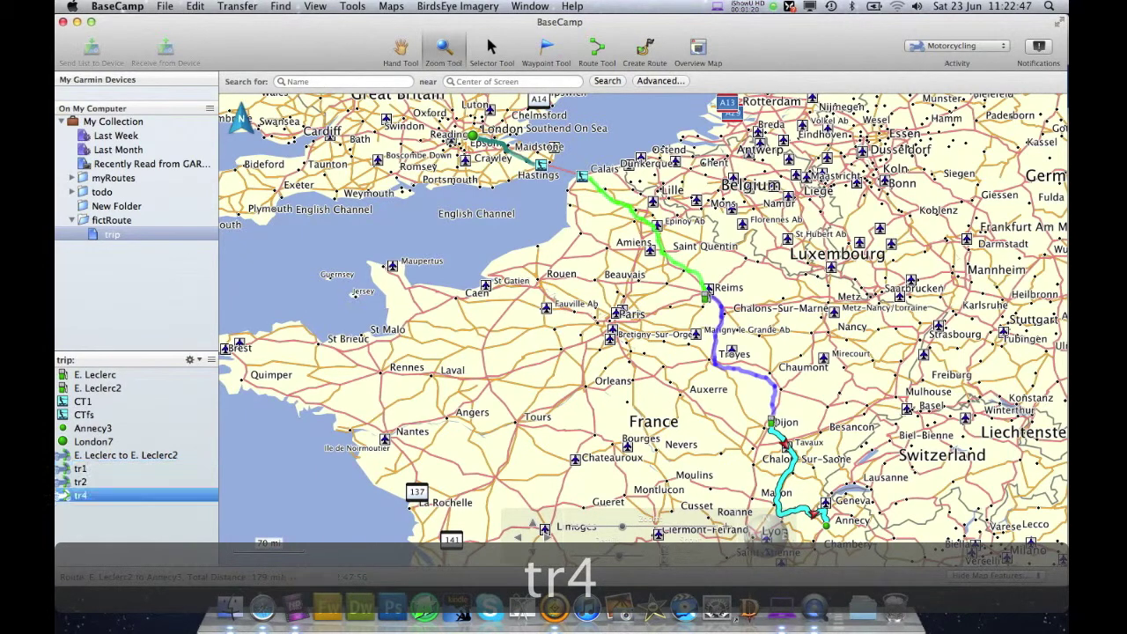
left_click(119, 455)
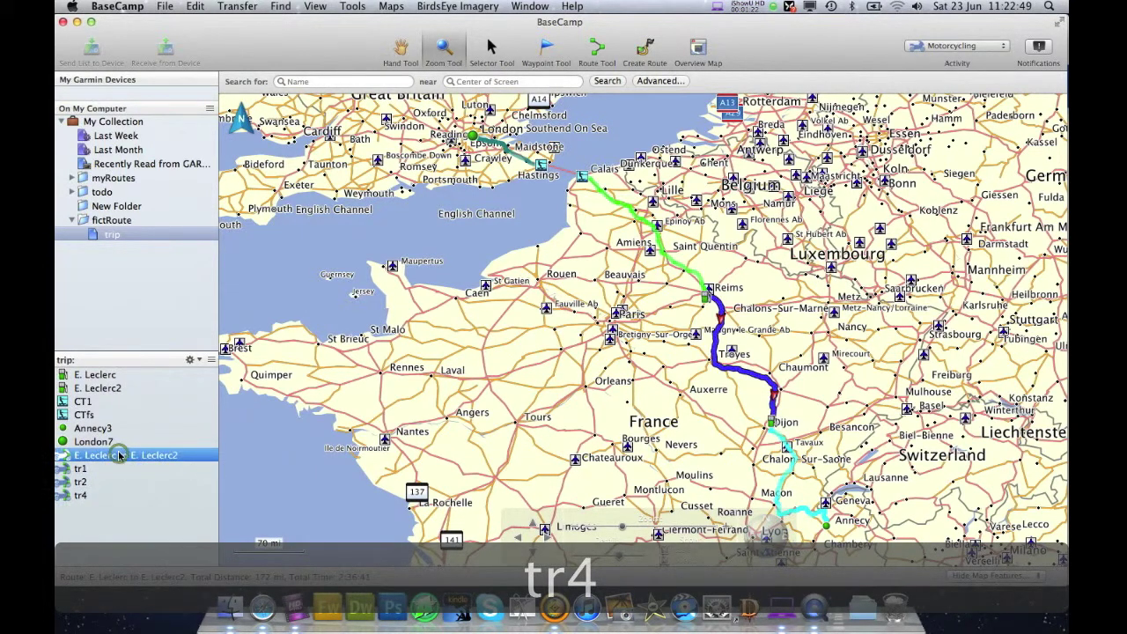
left_click(119, 455)
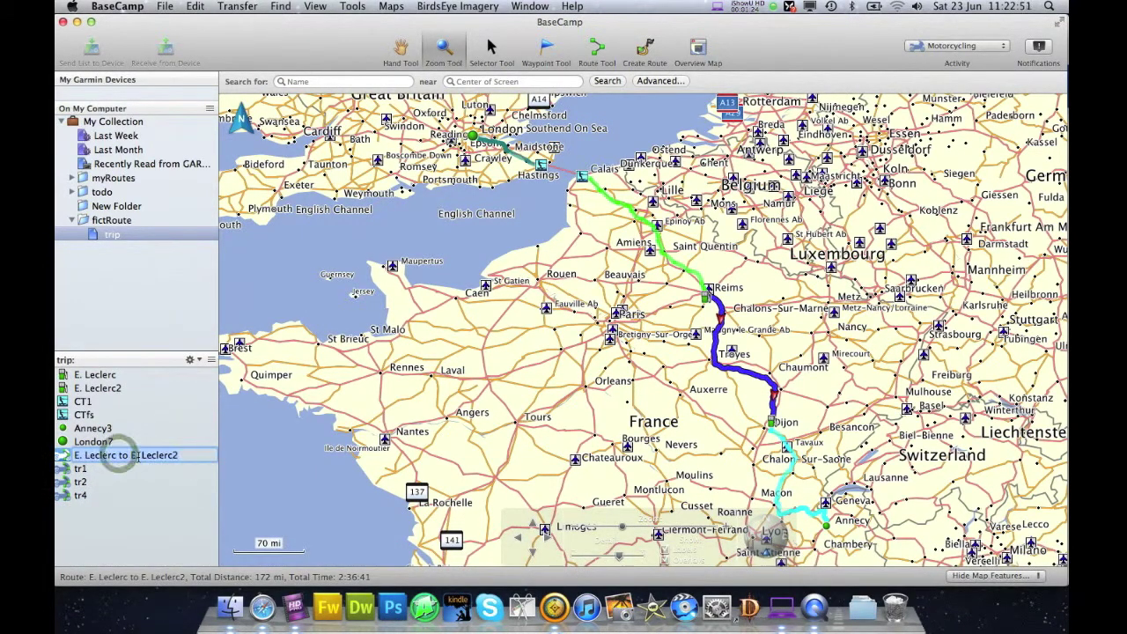
type("tr3")
key("Return")
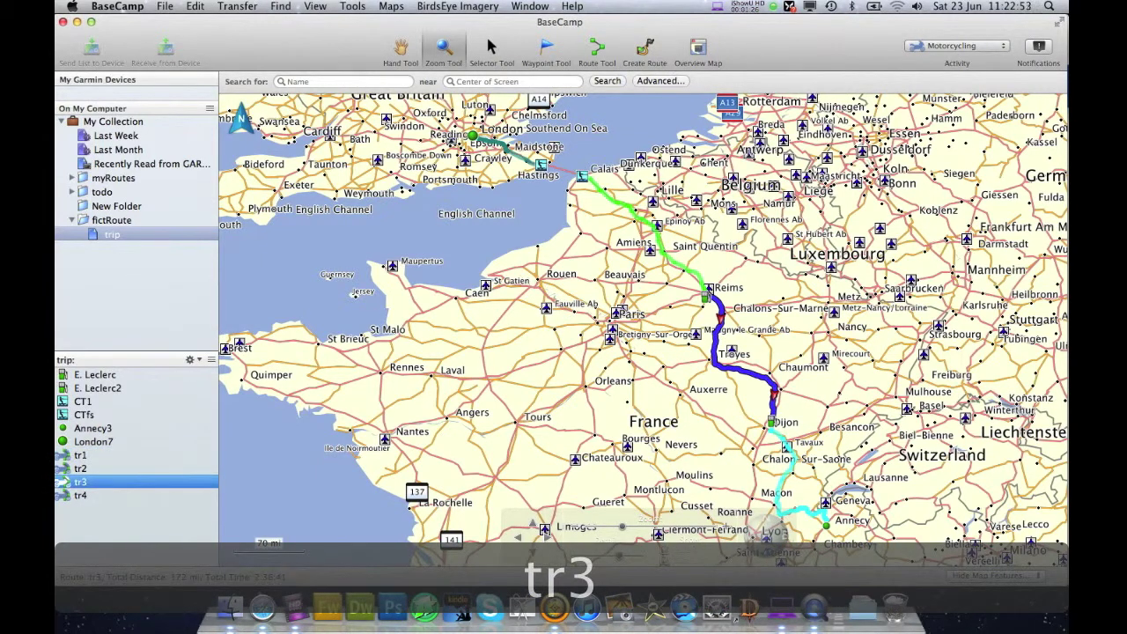
Step through routes tr1 to tr4 in the list to check their order
left_click(84, 471)
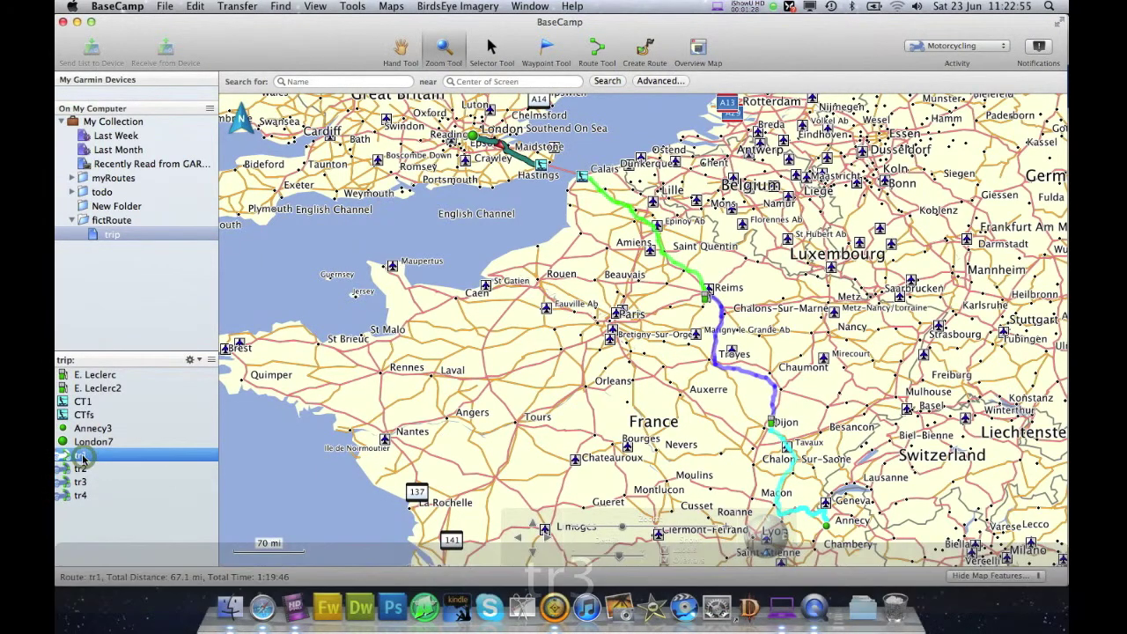
key("Down")
key("Down")
key("Down")
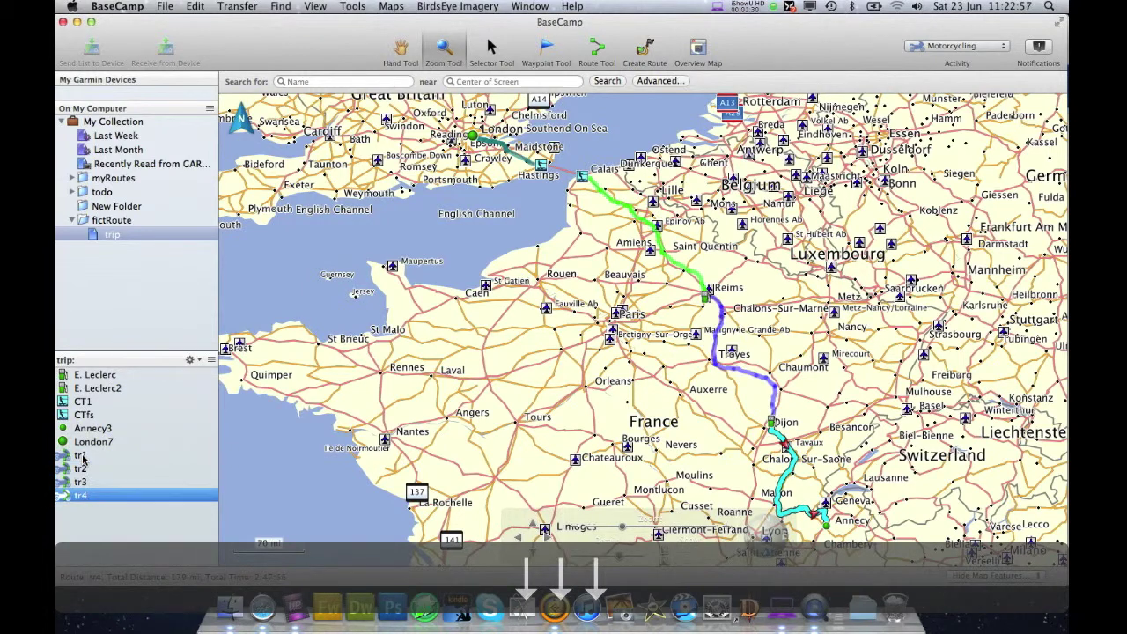
key("Up")
key("Up")
key("Up")
key("Down")
key("Down")
key("Down")
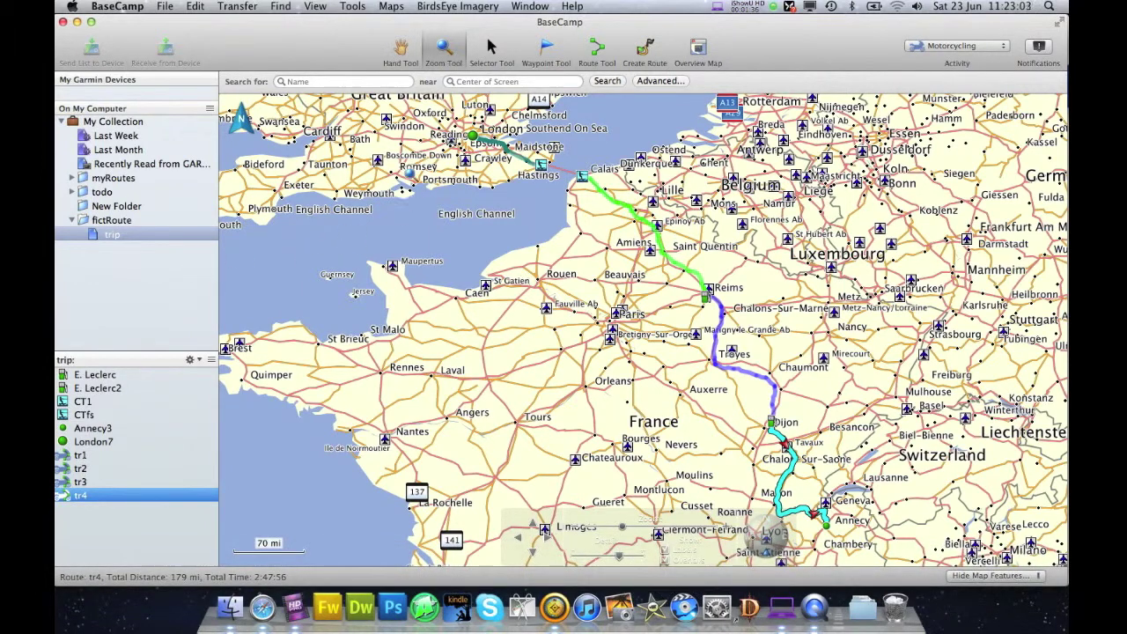
Zoom in successively from the Mâcon–Geneva stretch to Annecy and its lake
left_click(444, 51)
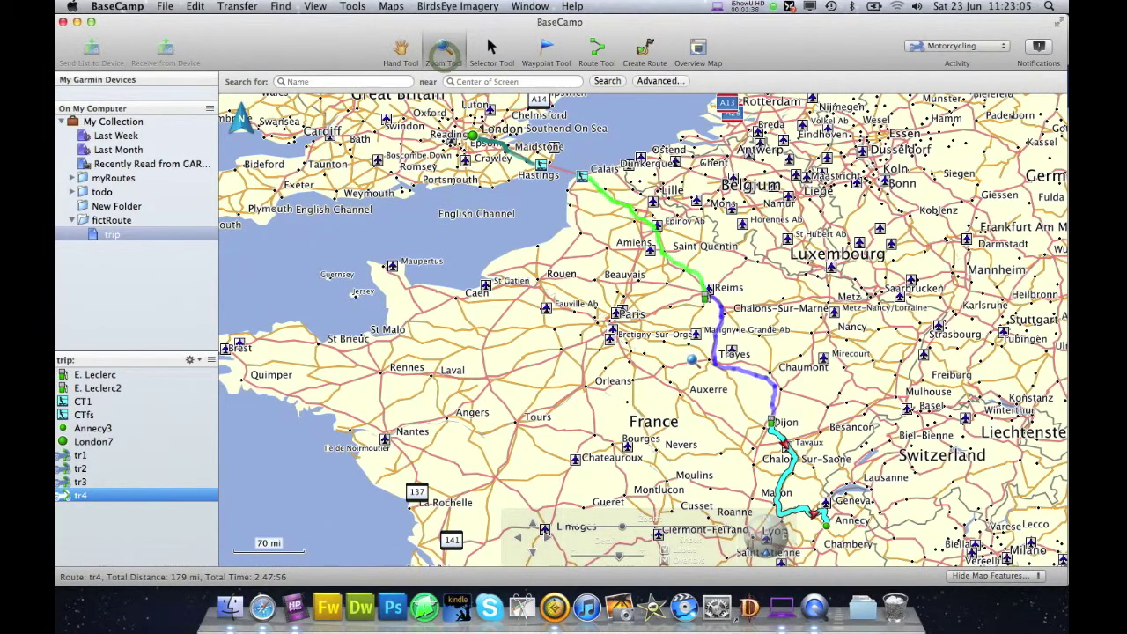
left_click_drag(760, 472, 863, 556)
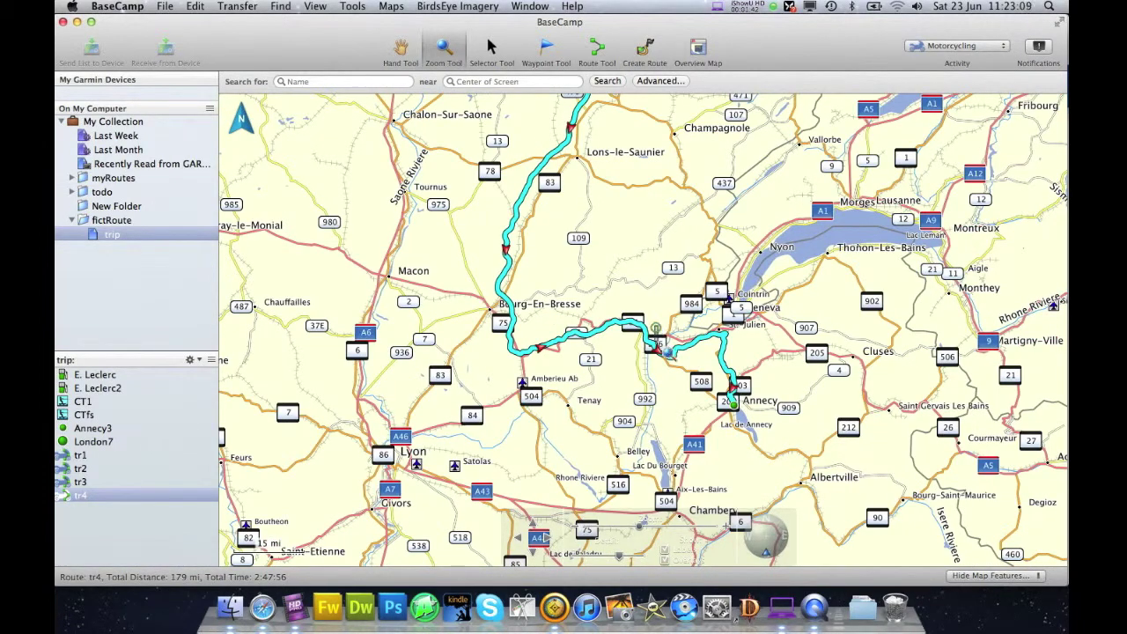
left_click_drag(653, 324, 820, 493)
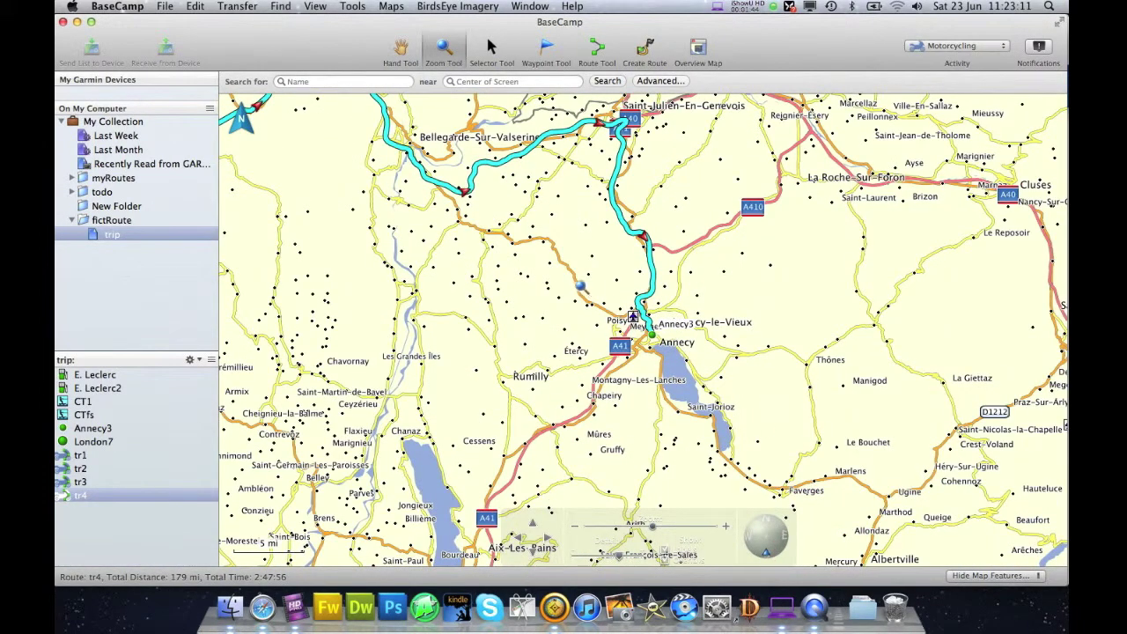
left_click_drag(525, 257, 847, 527)
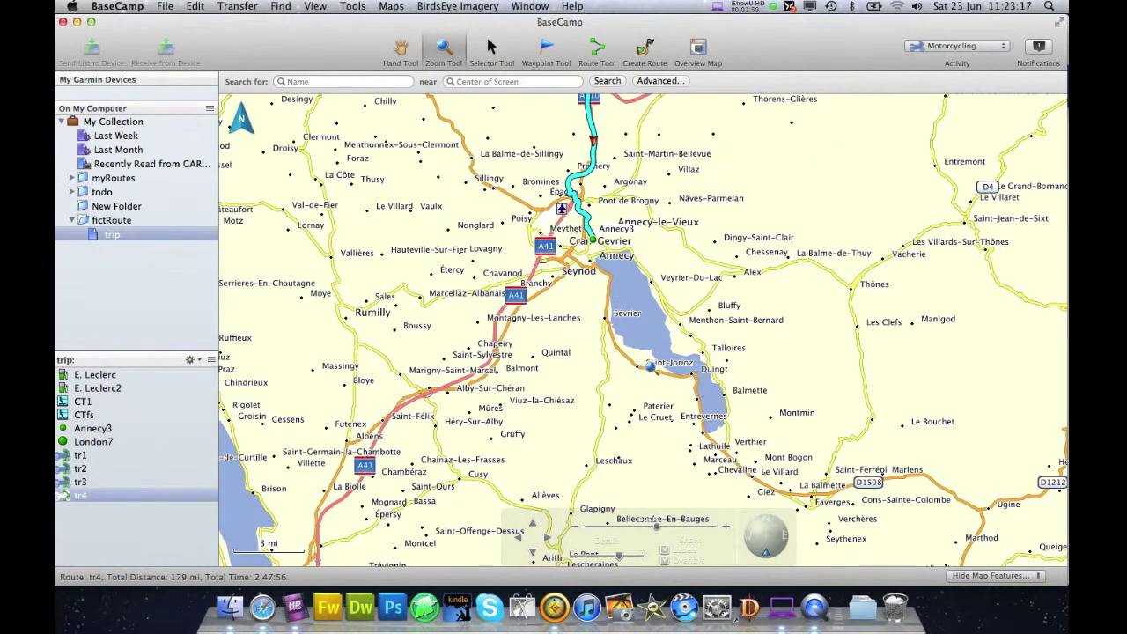
mouse_move(650, 365)
key("super+f")
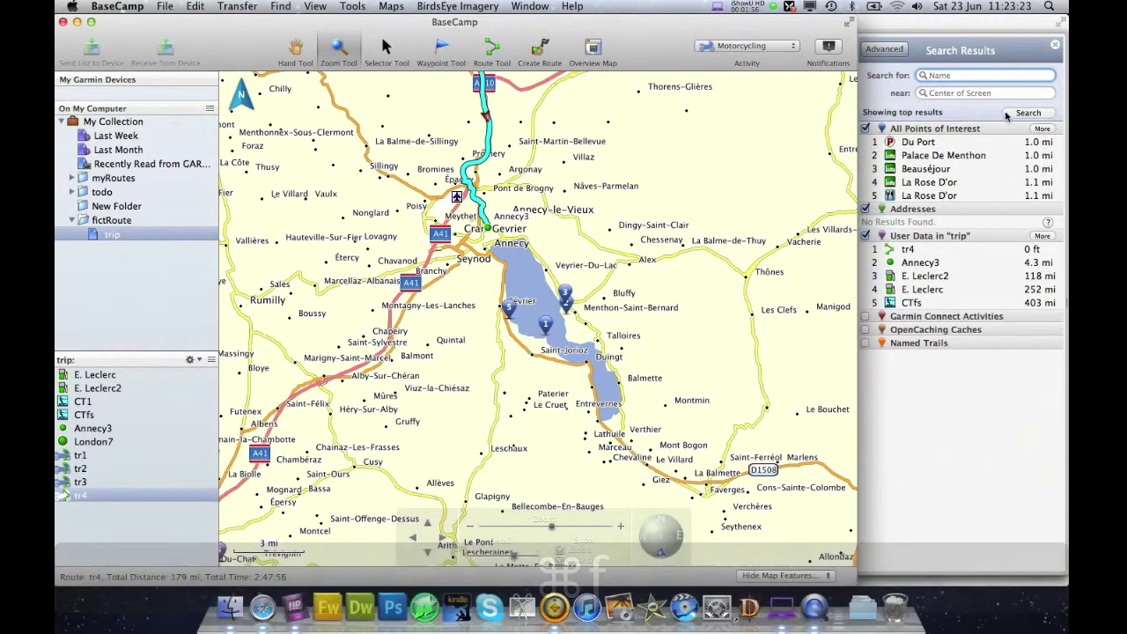
Run an advanced search for Lodging, Hotel/Motel near Annecy and list all results
left_click(900, 51)
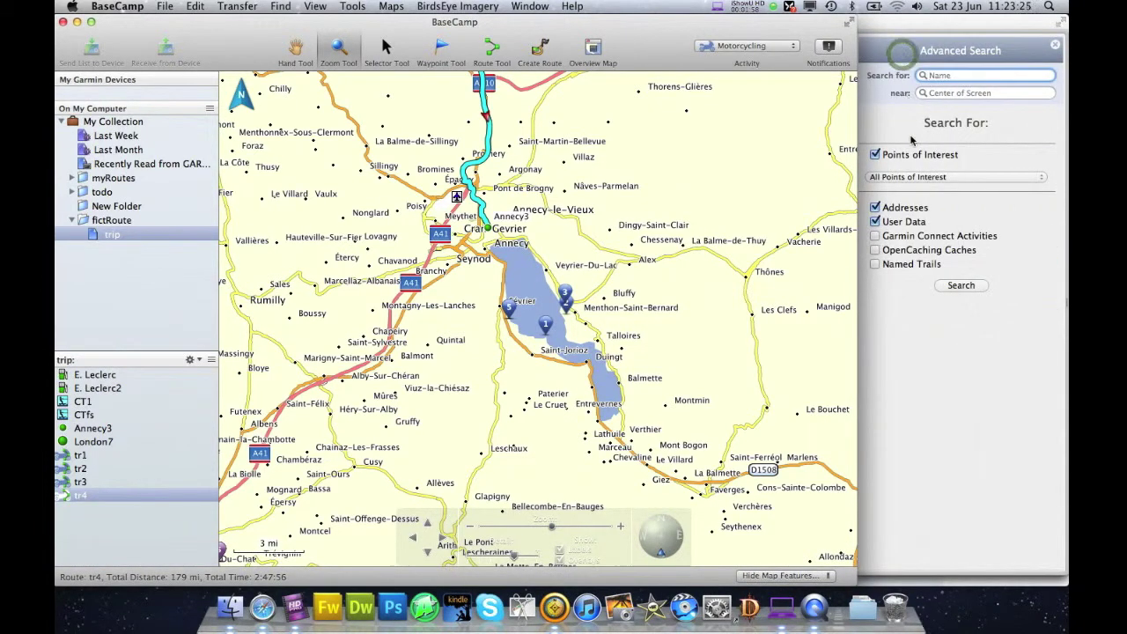
left_click(899, 178)
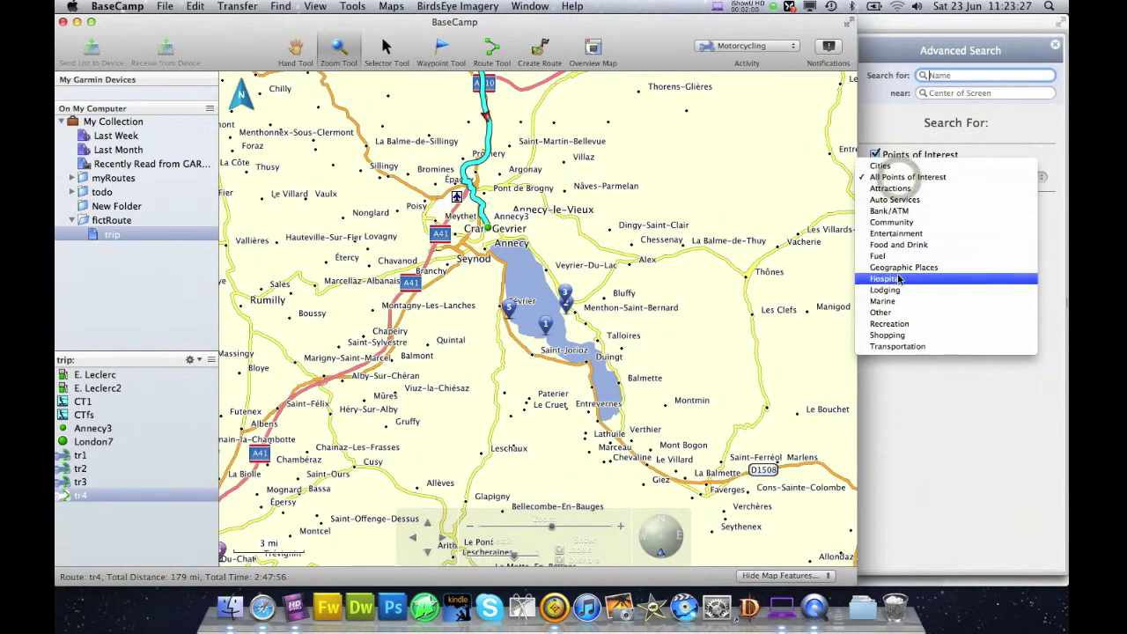
left_click(894, 291)
left_click(996, 177)
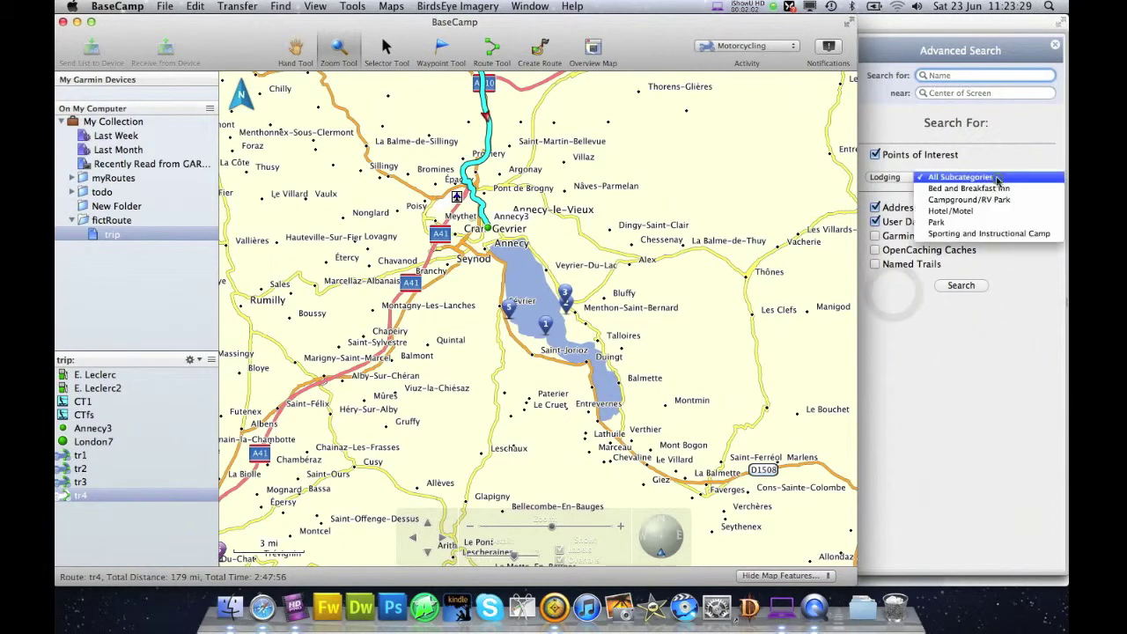
left_click(989, 210)
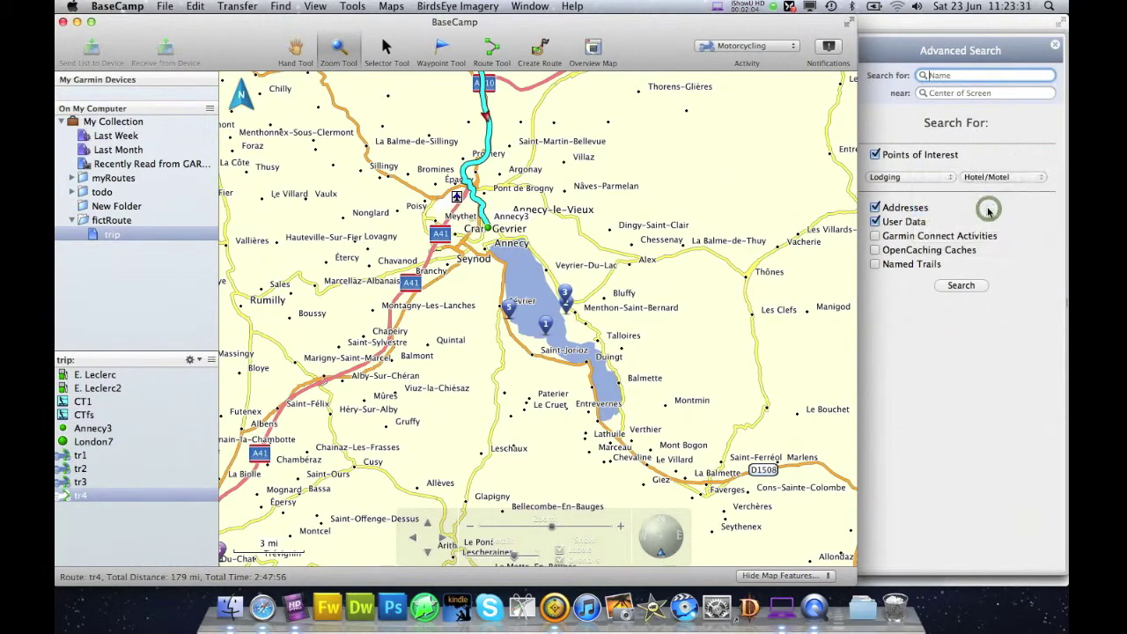
left_click(963, 287)
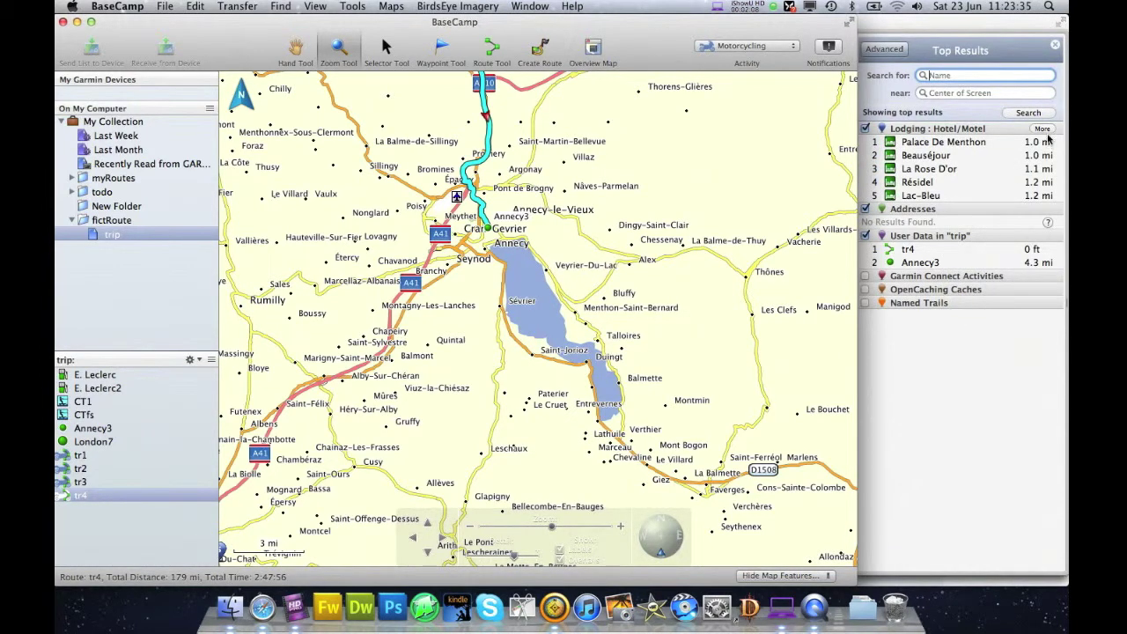
left_click(1043, 130)
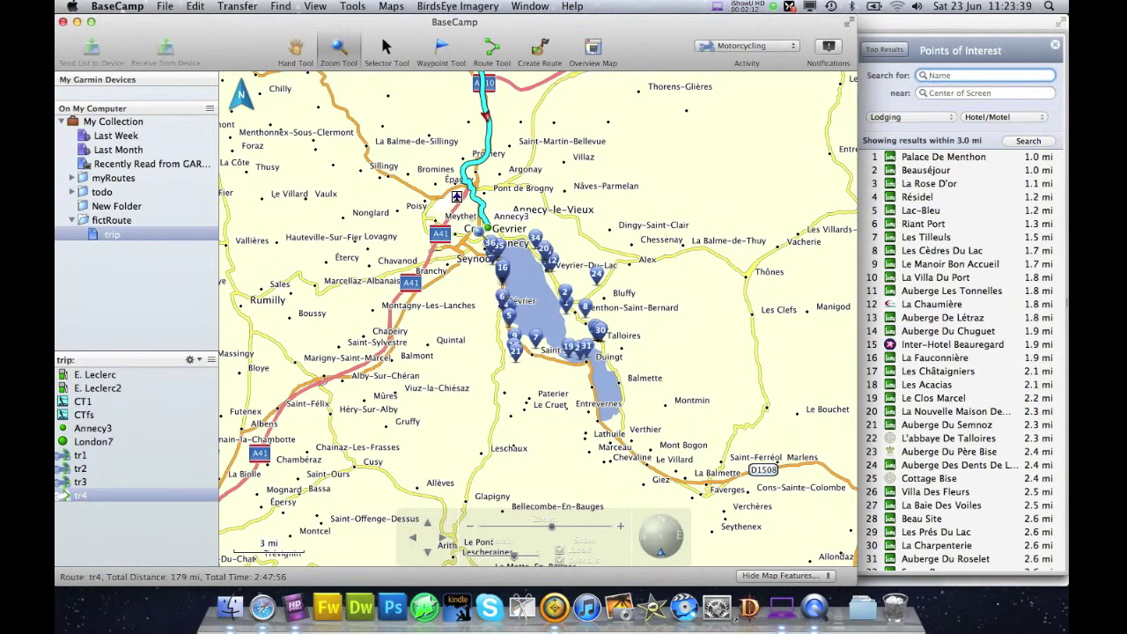
Zoom the map in on Lake Annecy so the hotel pins separate
left_click_drag(463, 216, 606, 382)
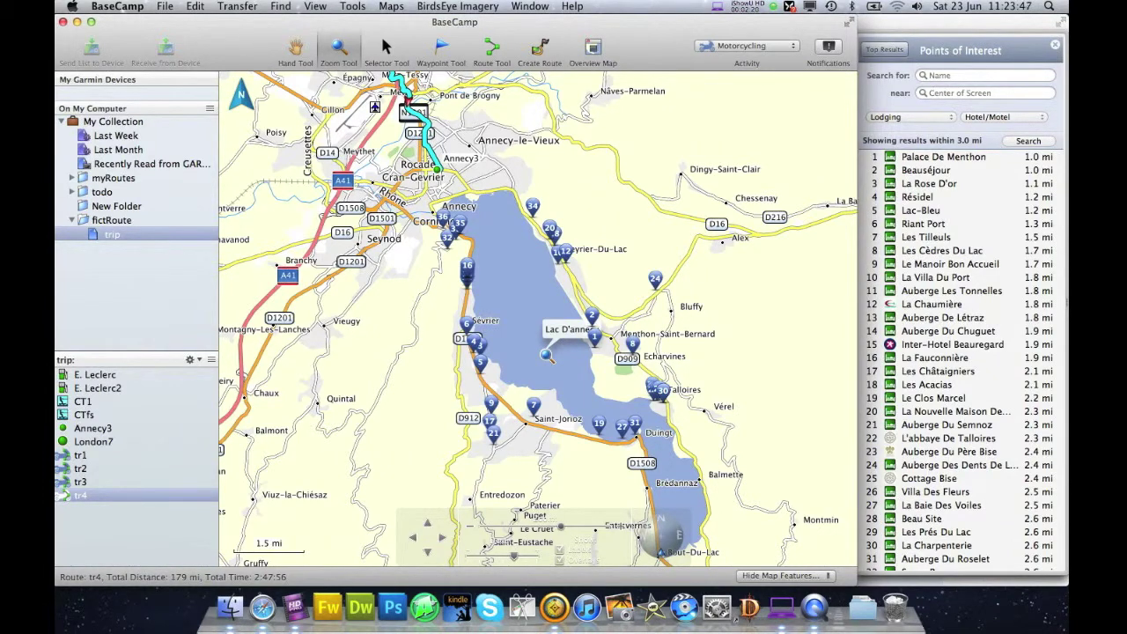
key("super+Tab")
key("super+Tab")
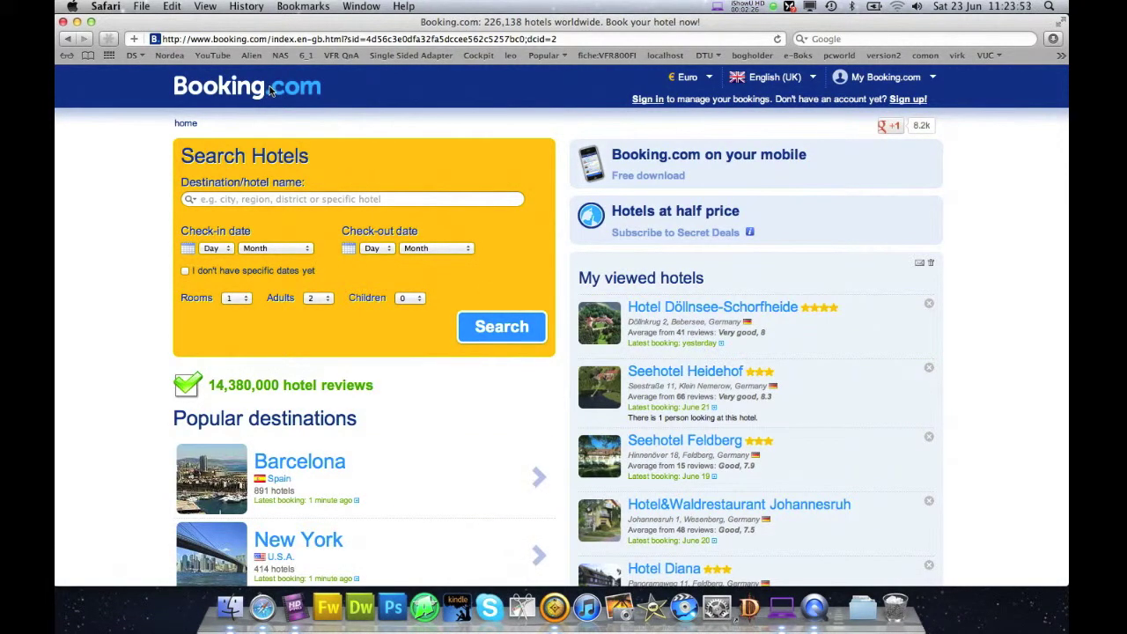
Search Booking.com for hotels in Annecy, France from Fri 13 to Mon 16 July 2012
left_click(225, 201)
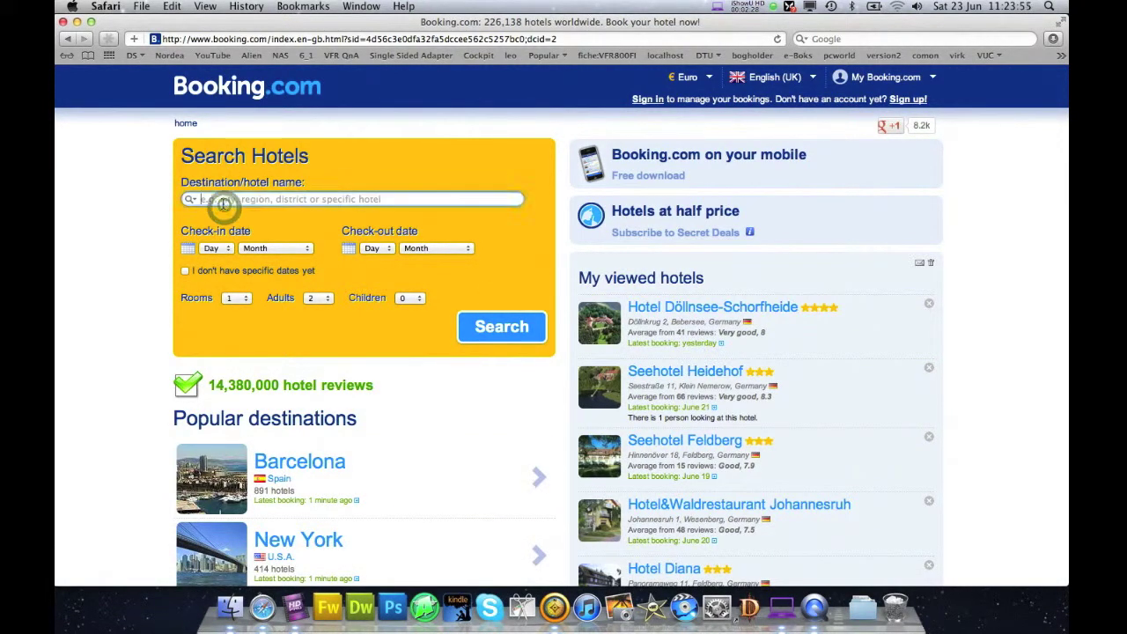
type("annecy")
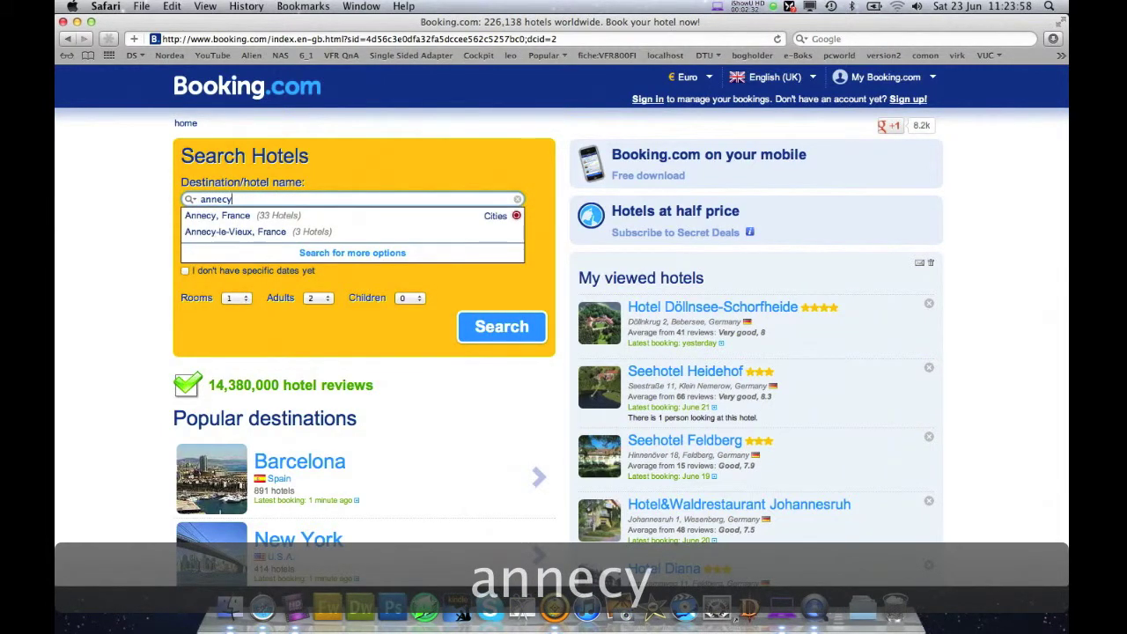
key("Down")
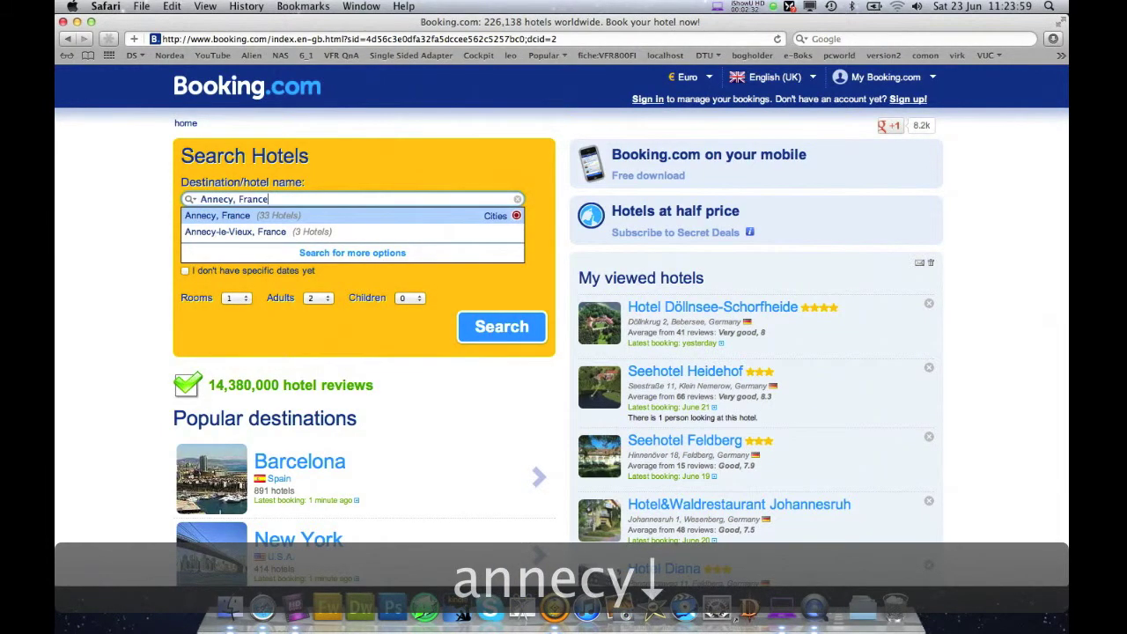
key("Return")
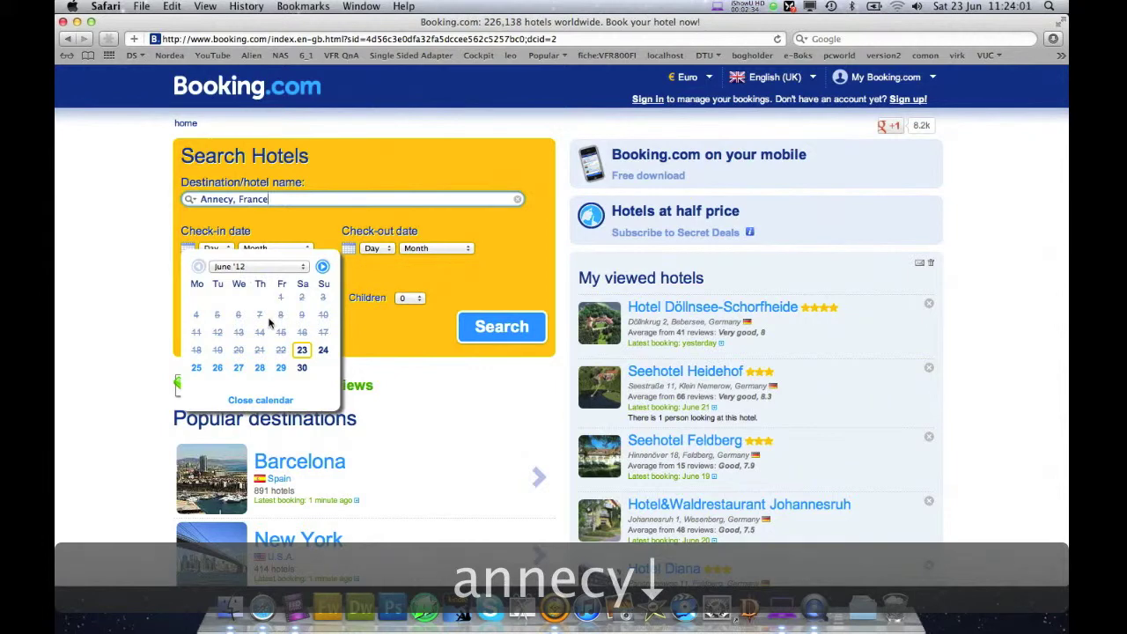
left_click(304, 266)
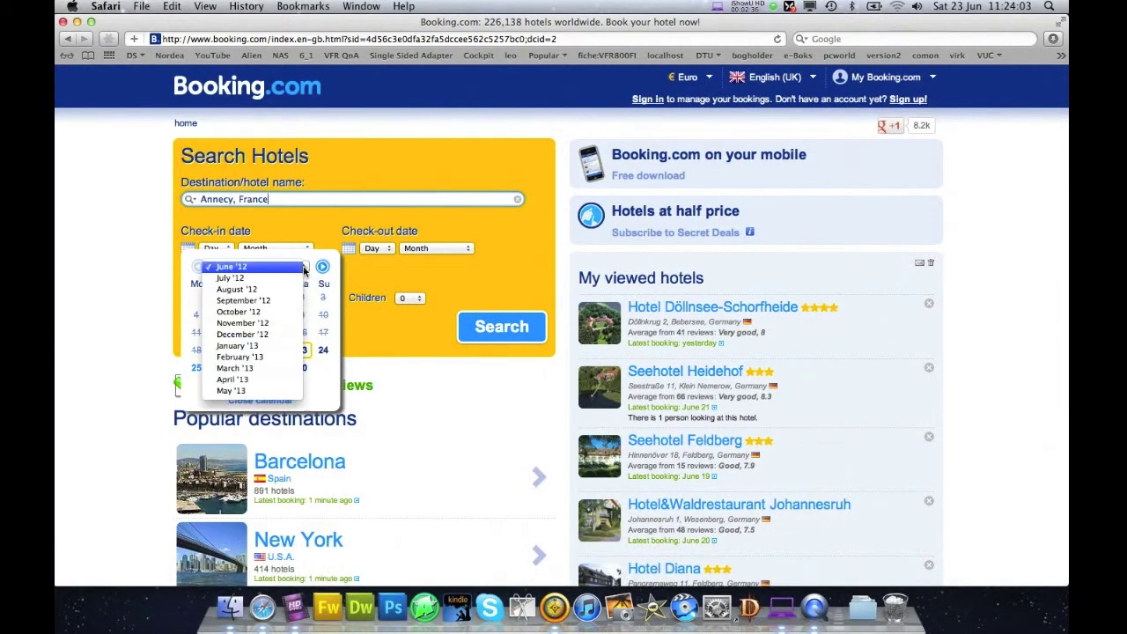
left_click(284, 282)
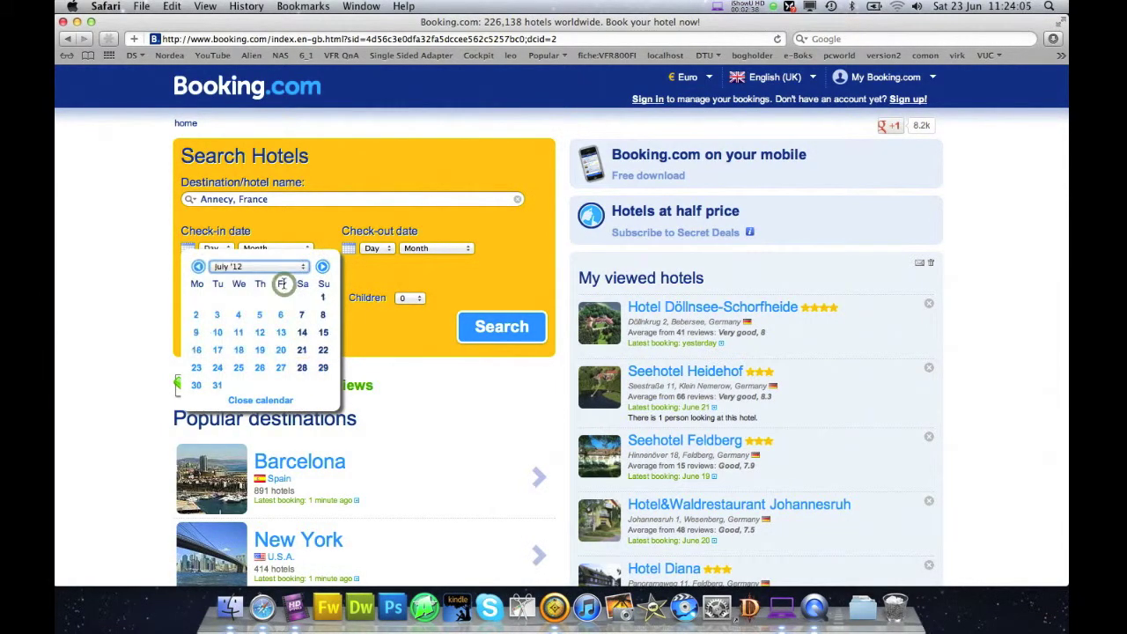
left_click(284, 342)
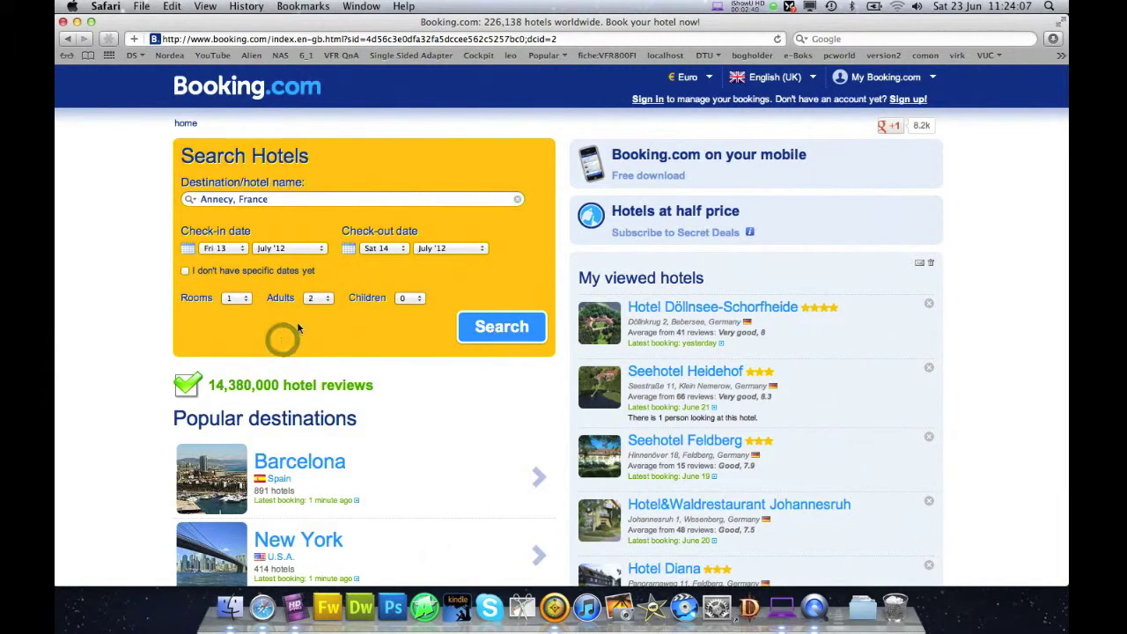
left_click(403, 251)
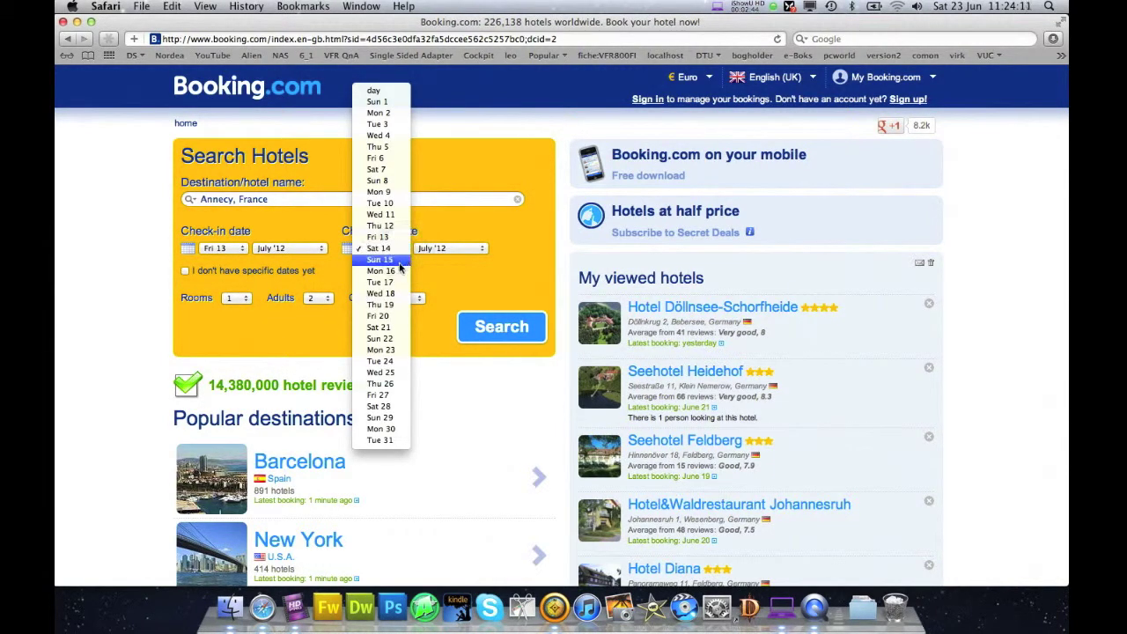
left_click(394, 271)
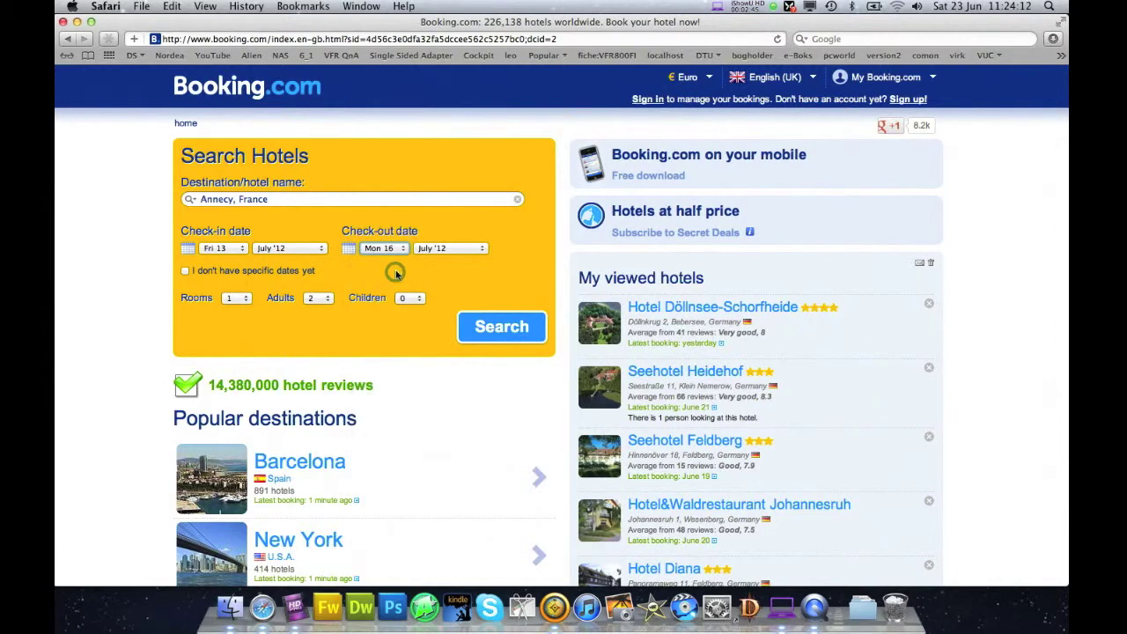
left_click(490, 331)
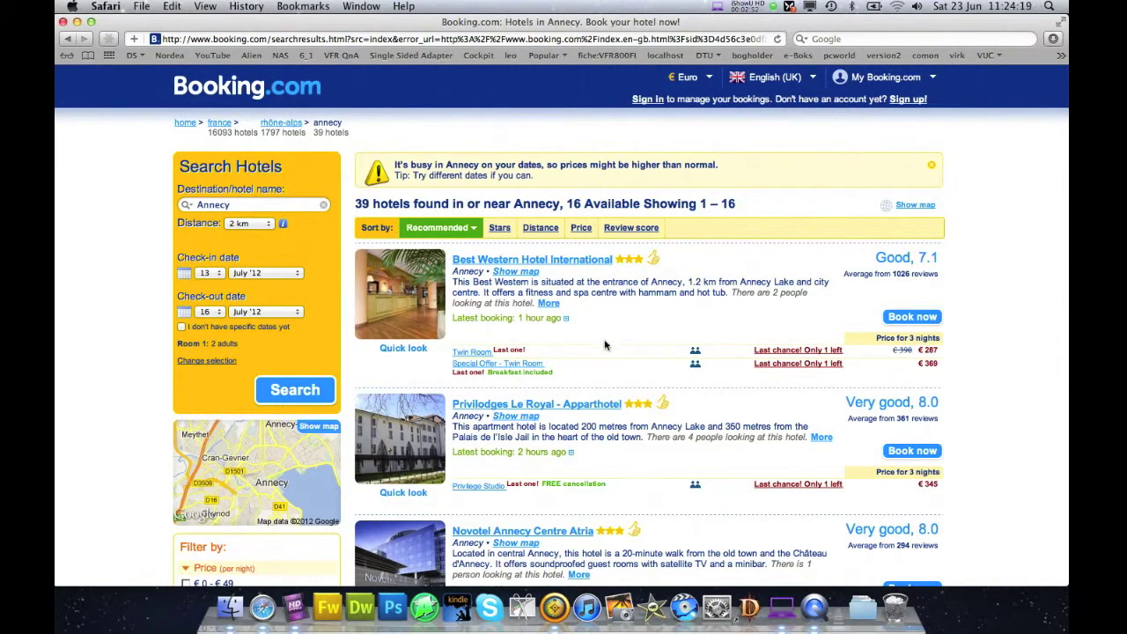
Scroll through the Annecy results and filter them to € 0 - € 49 per night
scroll(604, 344, "down", 5)
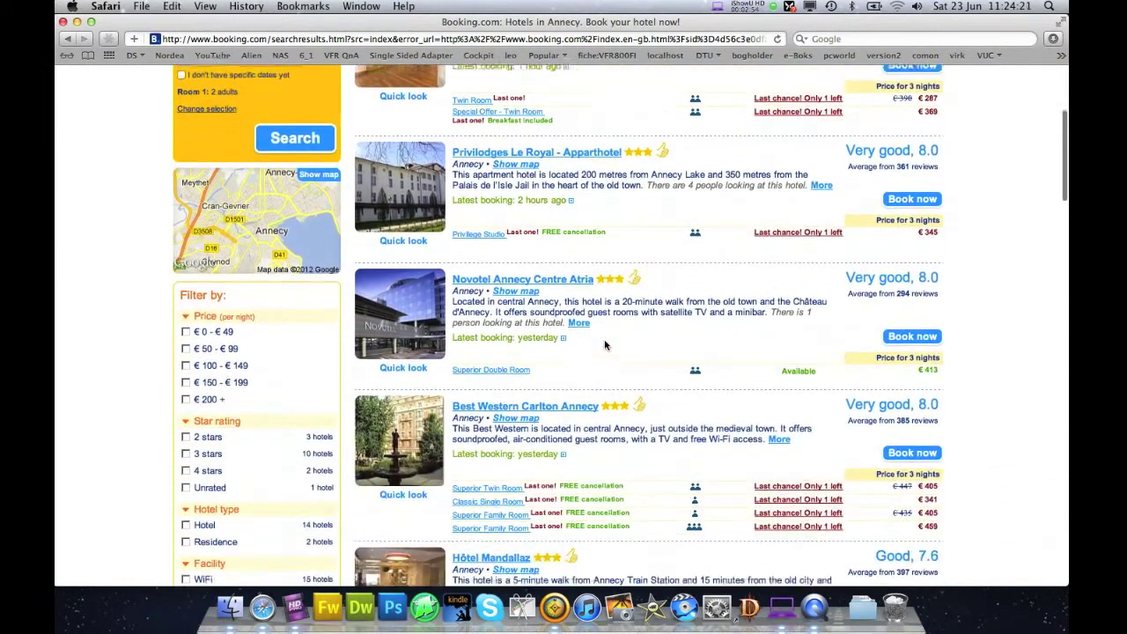
scroll(604, 344, "down", 8)
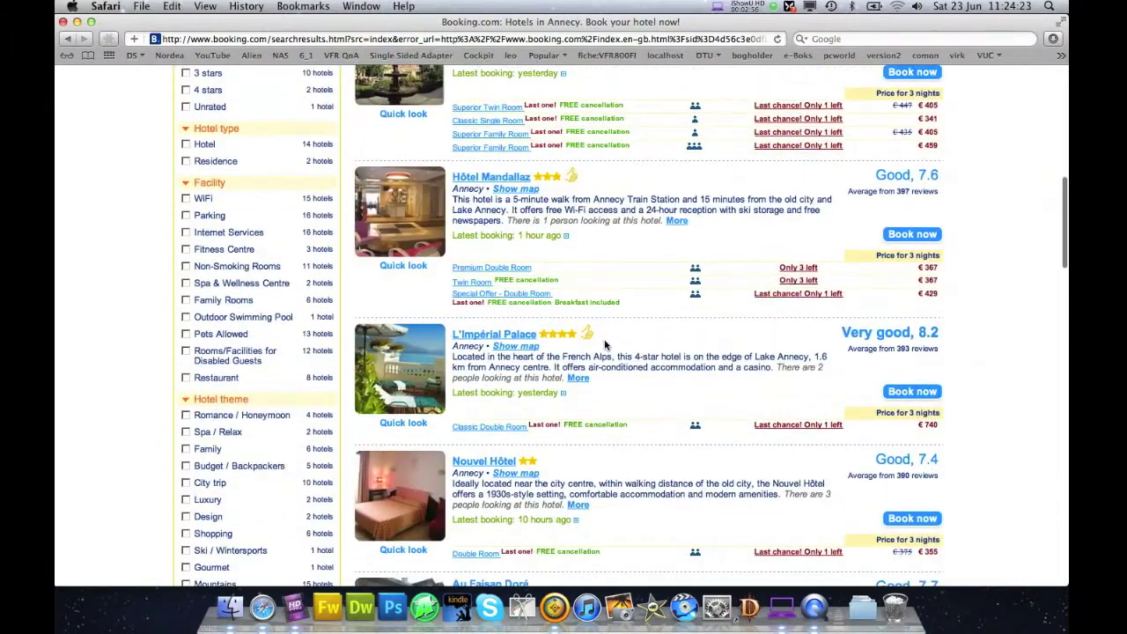
scroll(604, 344, "up", 8)
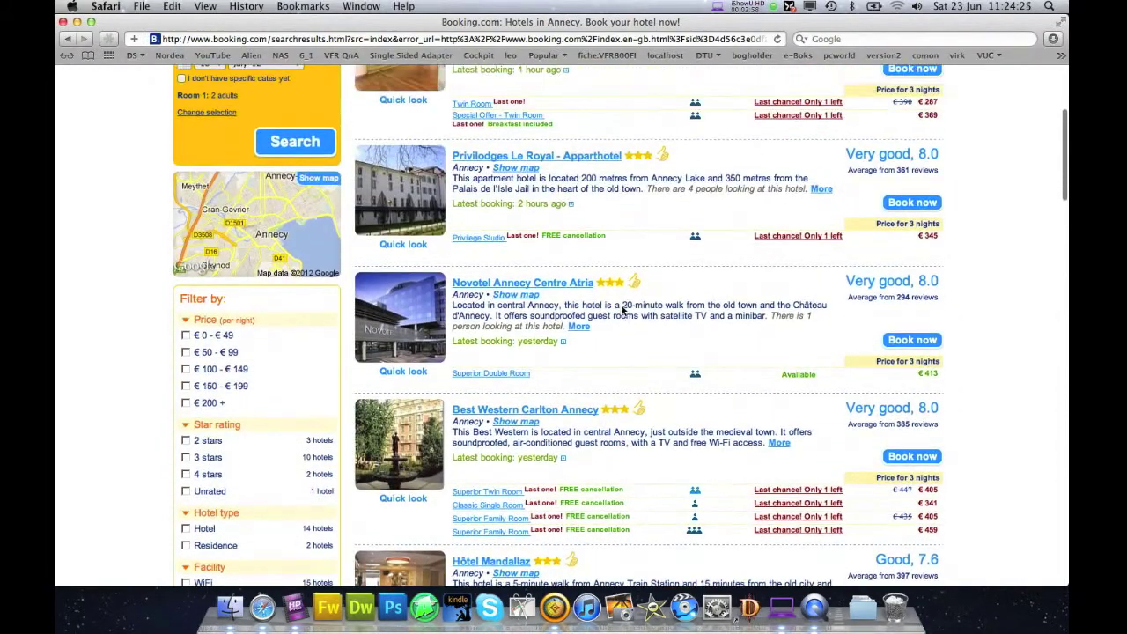
scroll(622, 308, "up", 5)
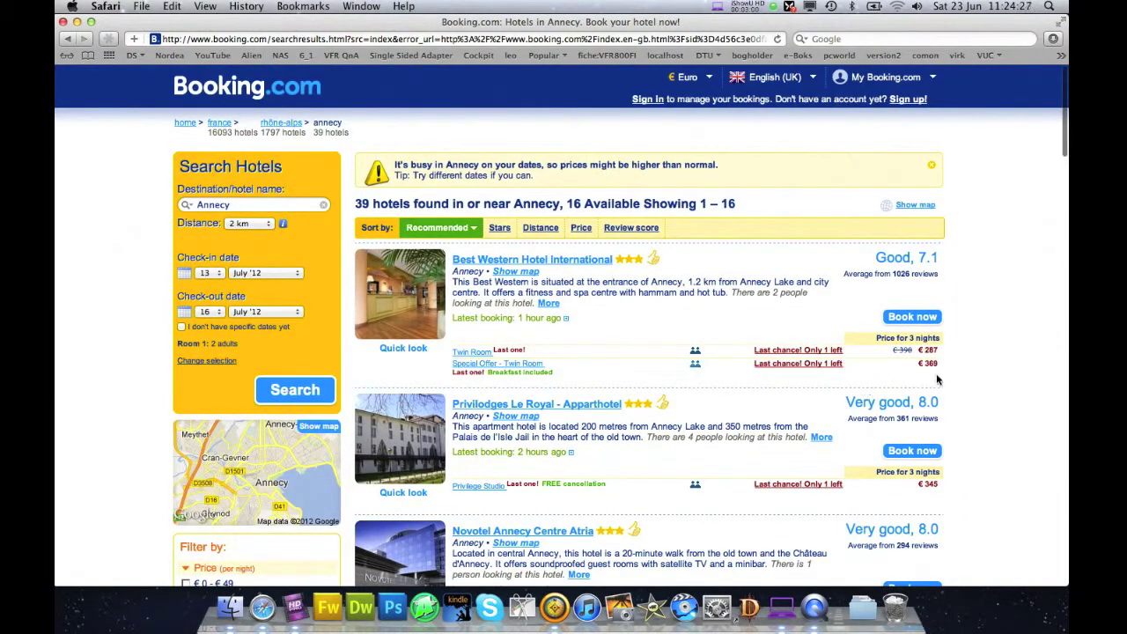
scroll(659, 384, "down", 5)
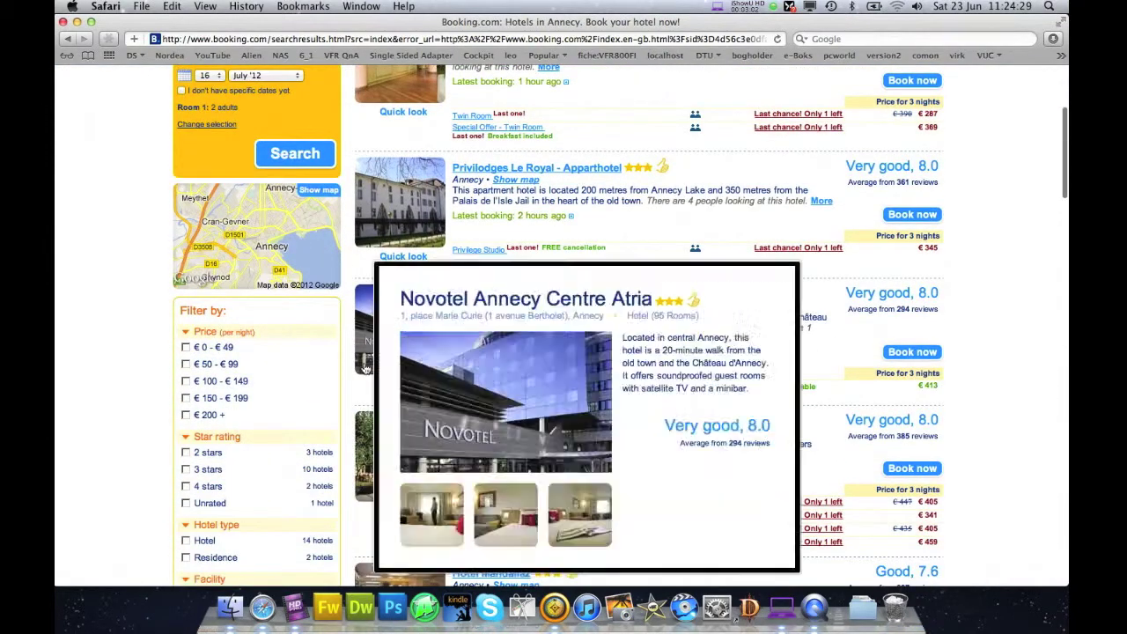
left_click(188, 349)
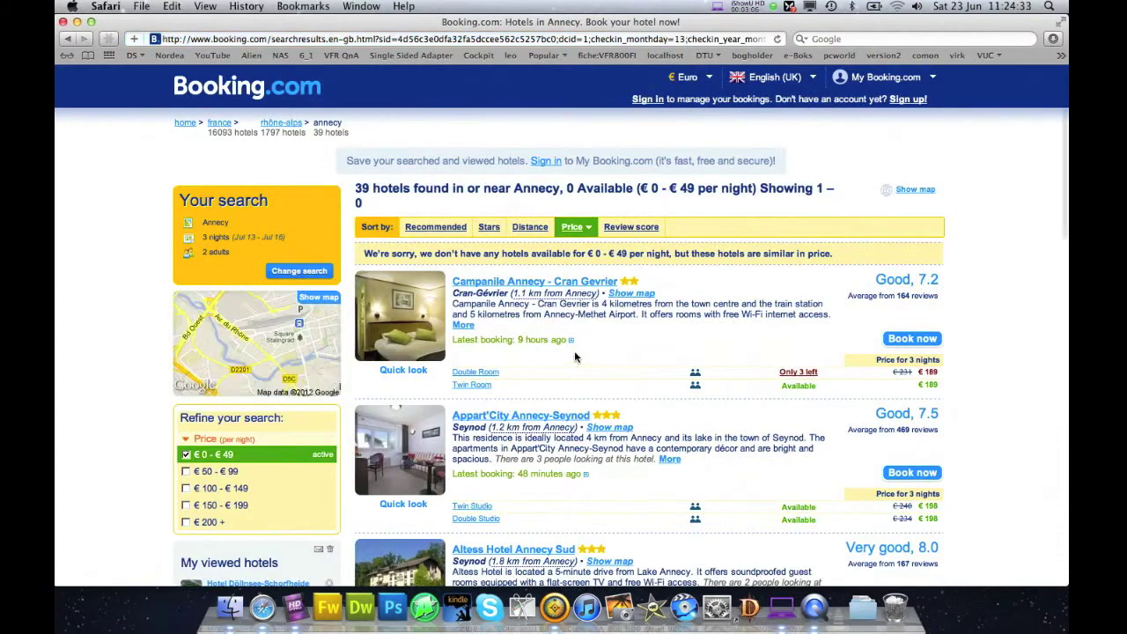
scroll(574, 353, "down", 10)
scroll(574, 356, "down", 5)
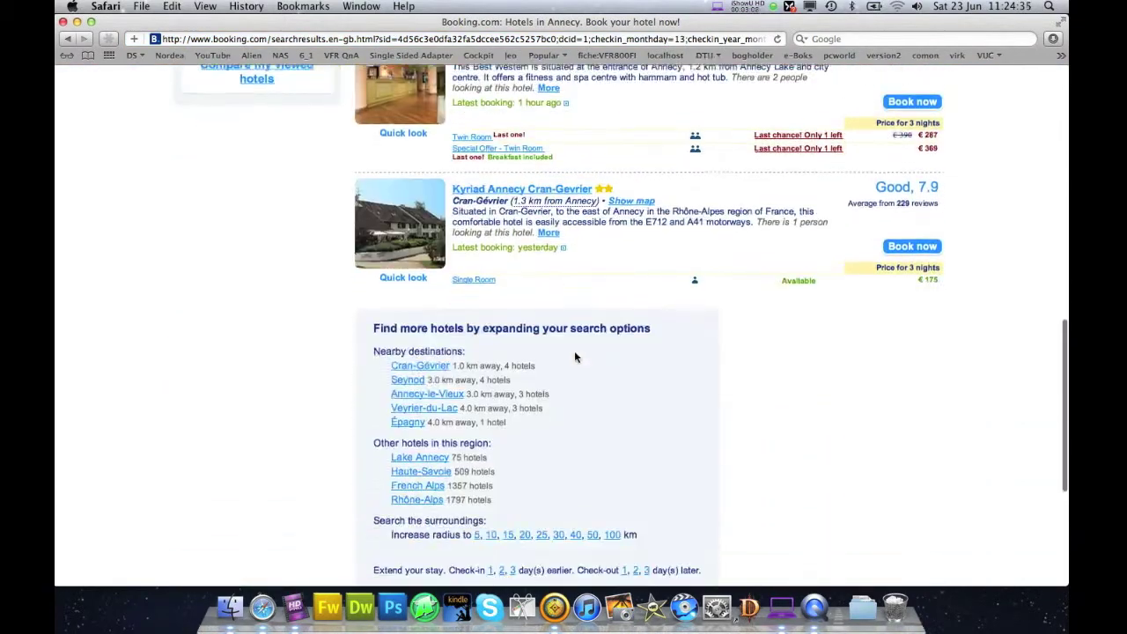
scroll(575, 357, "up", 10)
scroll(574, 350, "up", 4)
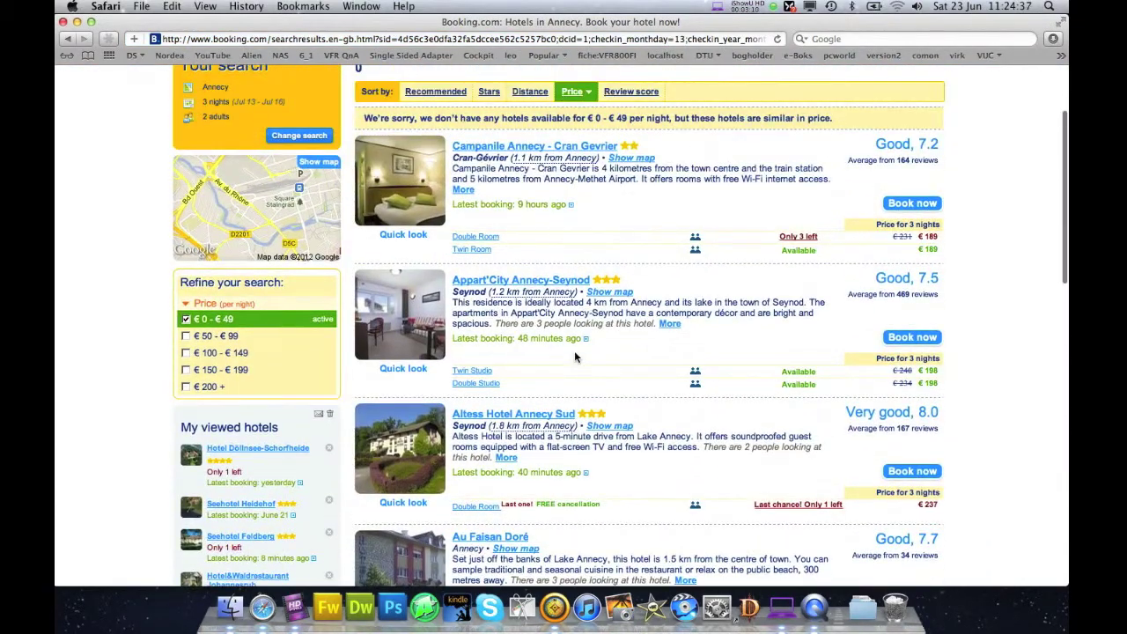
scroll(576, 355, "down", 2)
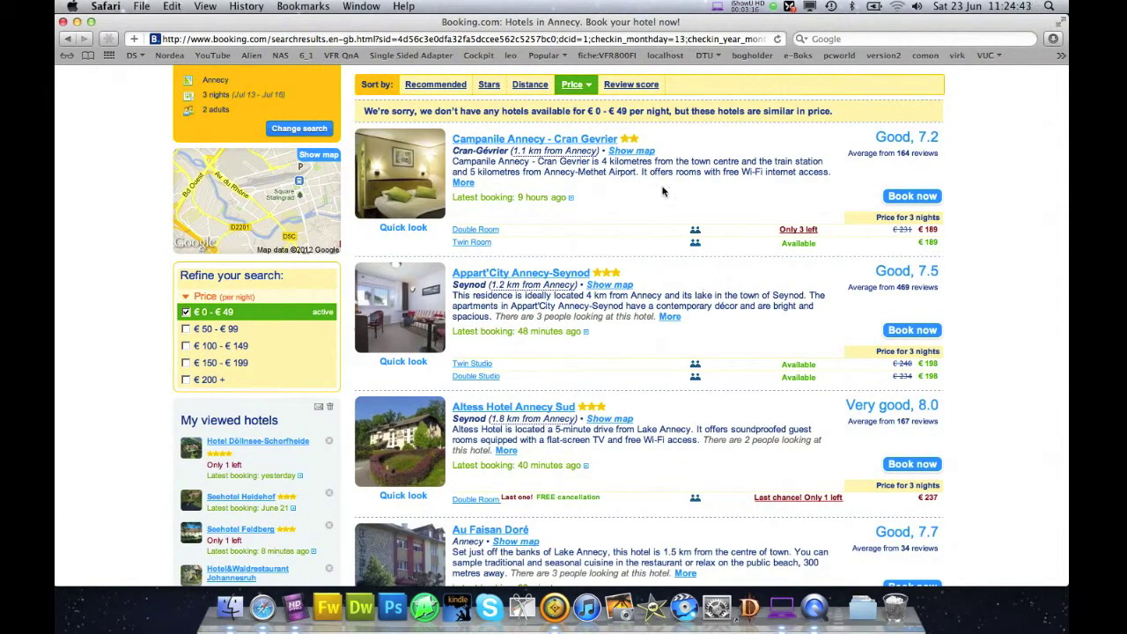
scroll(660, 353, "down", 3)
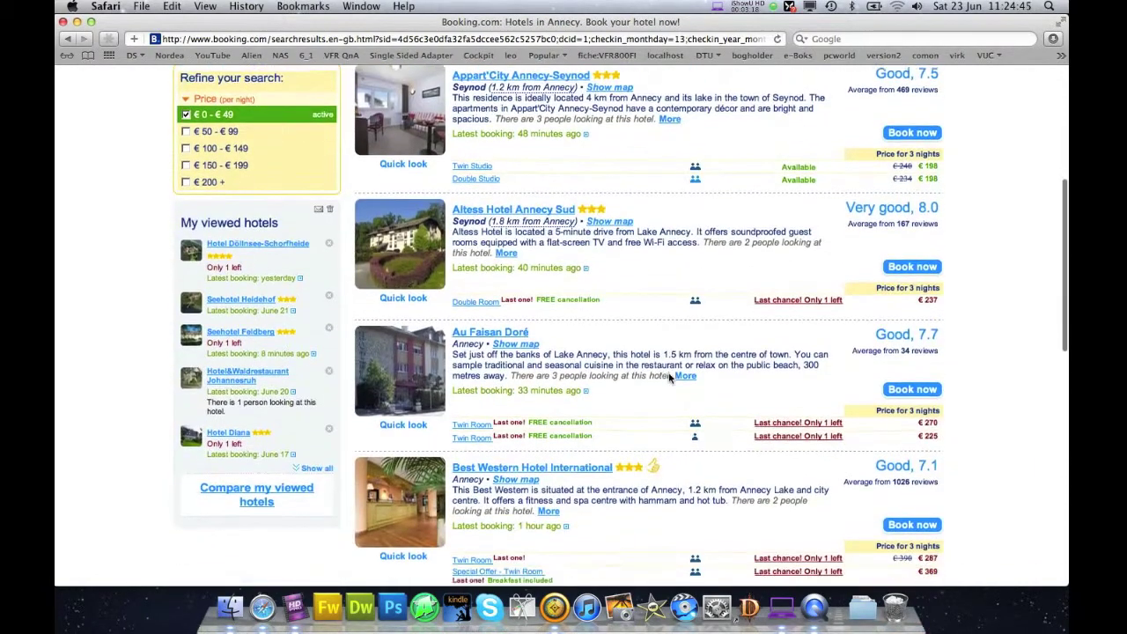
scroll(668, 378, "up", 1)
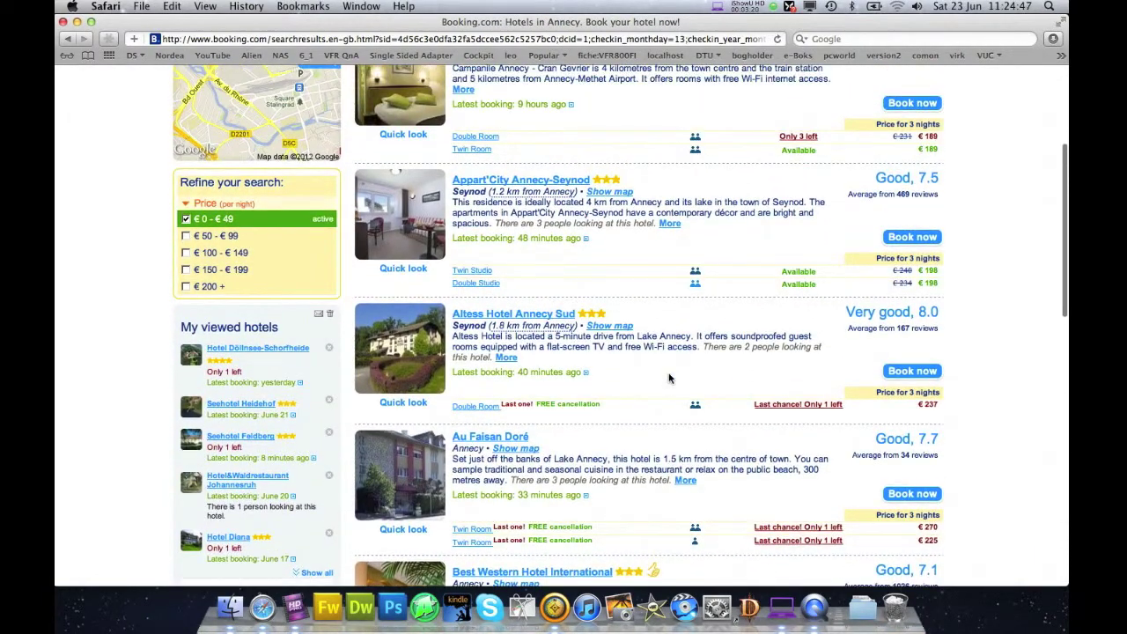
scroll(668, 377, "up", 1)
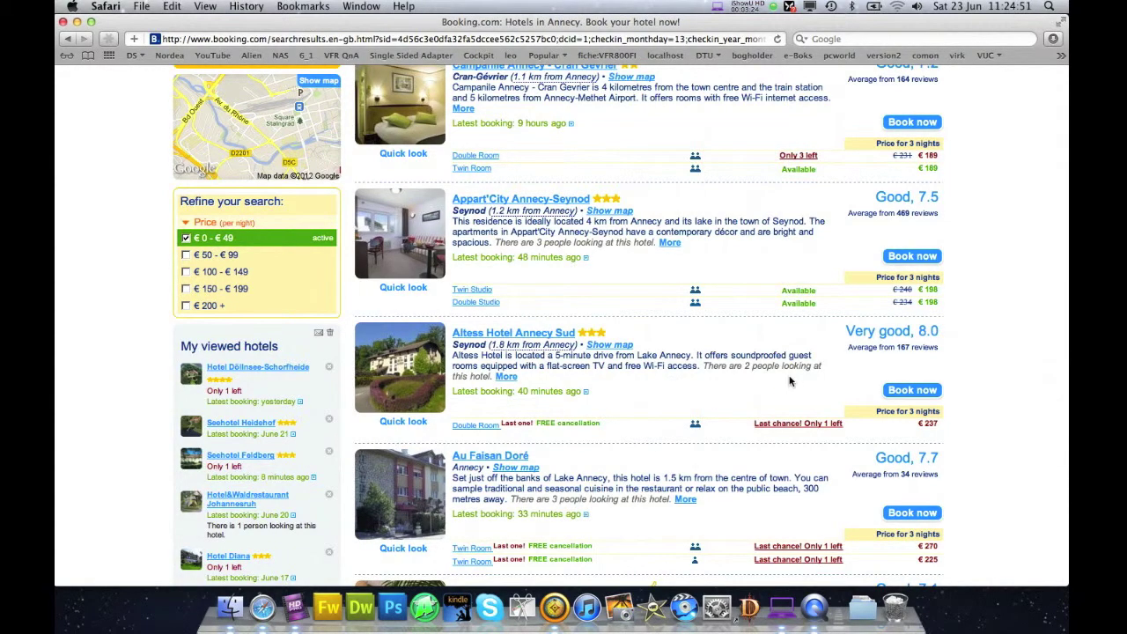
scroll(789, 380, "down", 3)
scroll(790, 381, "down", 3)
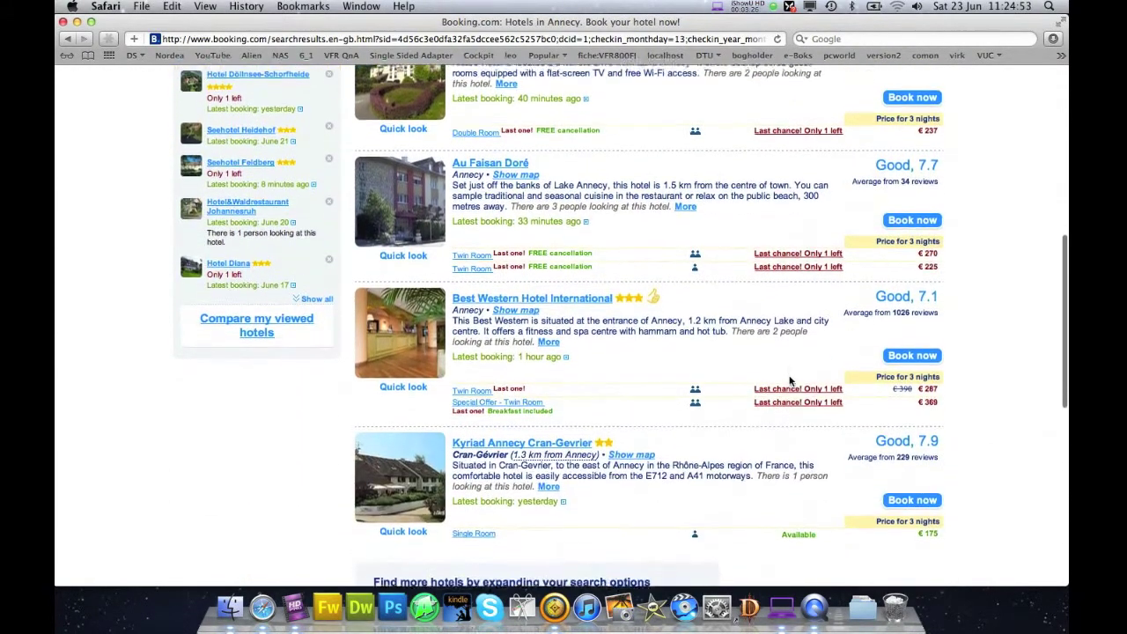
scroll(789, 380, "up", 10)
scroll(789, 380, "down", 1)
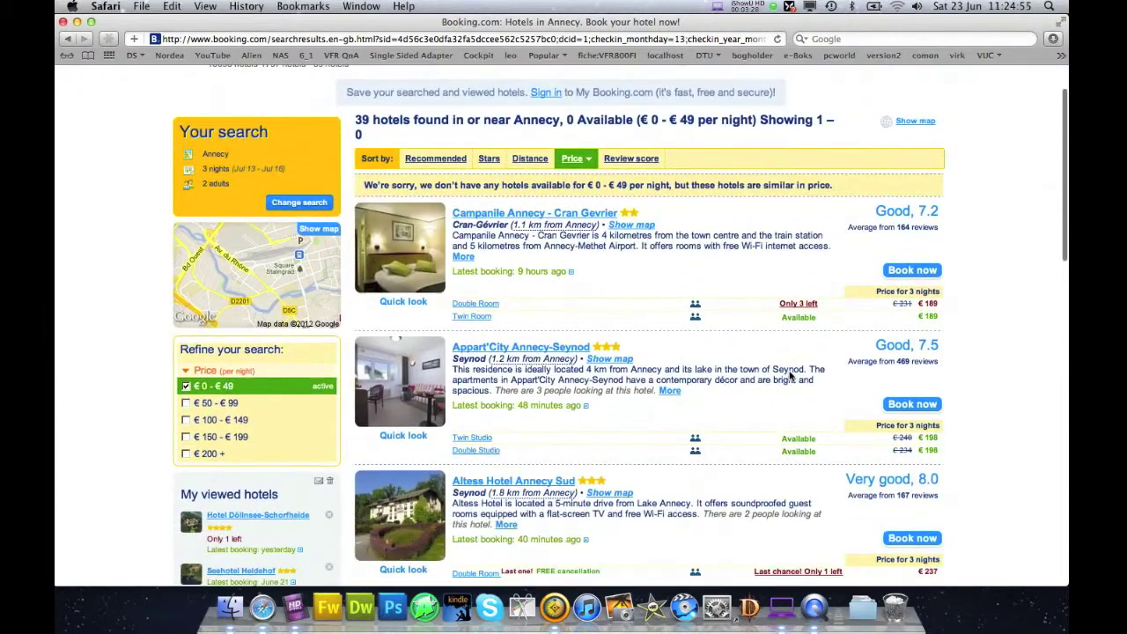
scroll(790, 376, "down", 2)
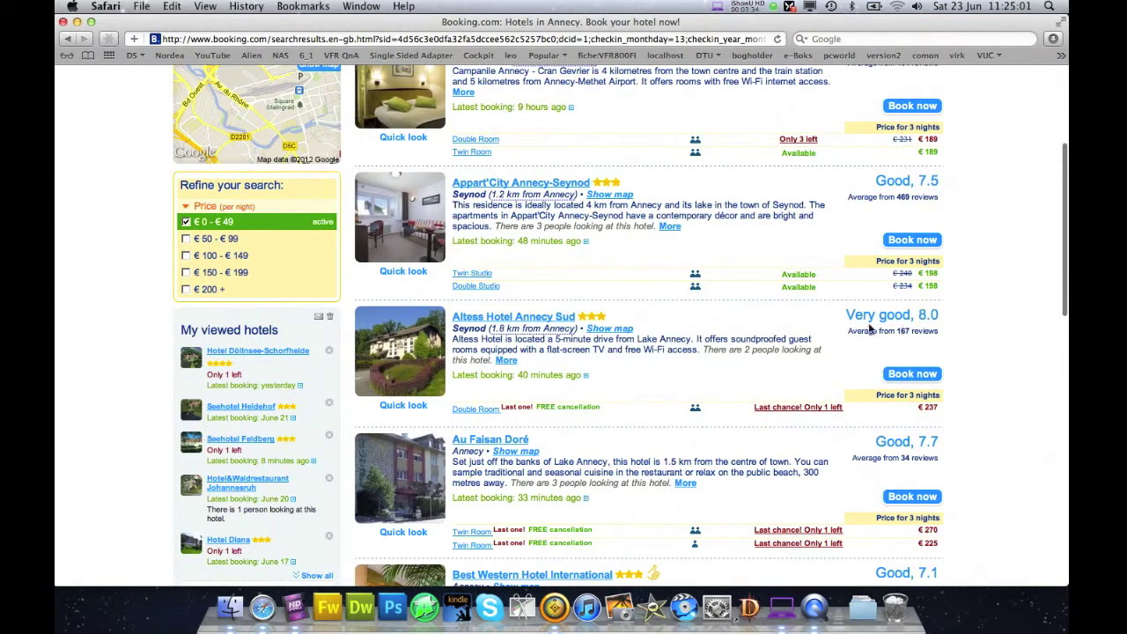
scroll(910, 352, "up", 5)
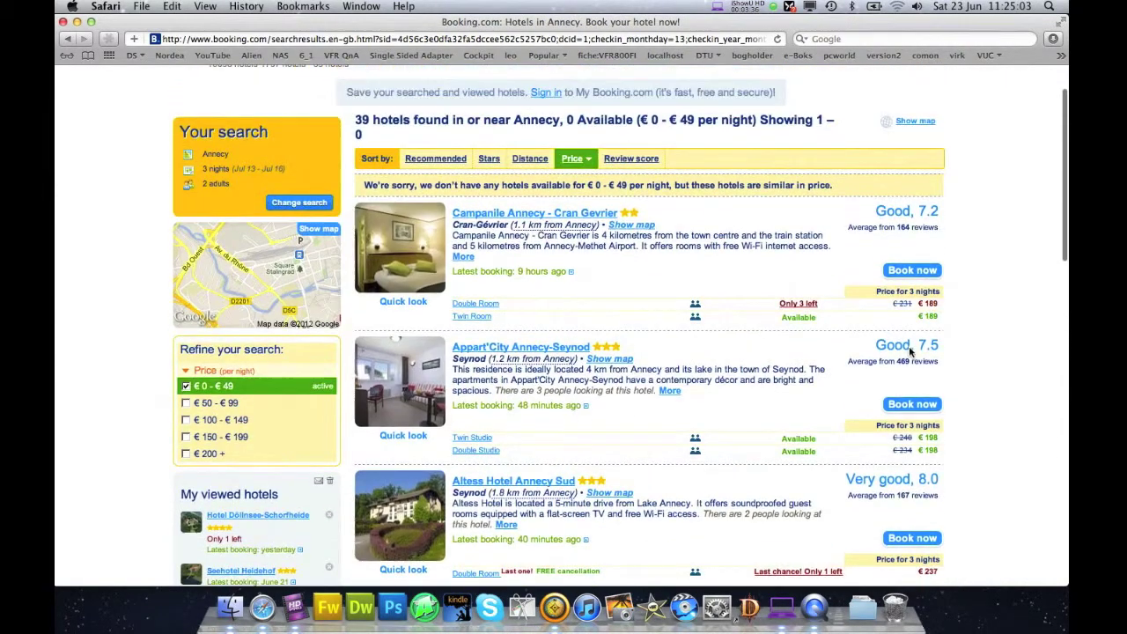
scroll(911, 352, "down", 5)
Open the Altess Hotel Annecy Sud page and browse its photos, description and €237 Double Room
left_click(520, 317)
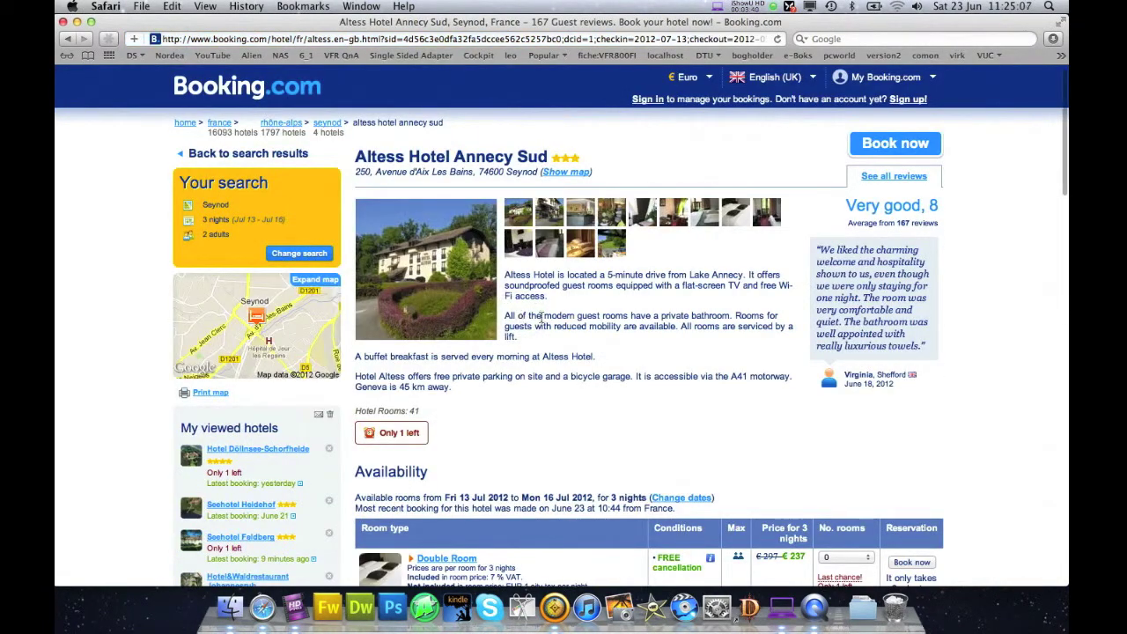
scroll(635, 316, "down", 3)
scroll(635, 316, "down", 3)
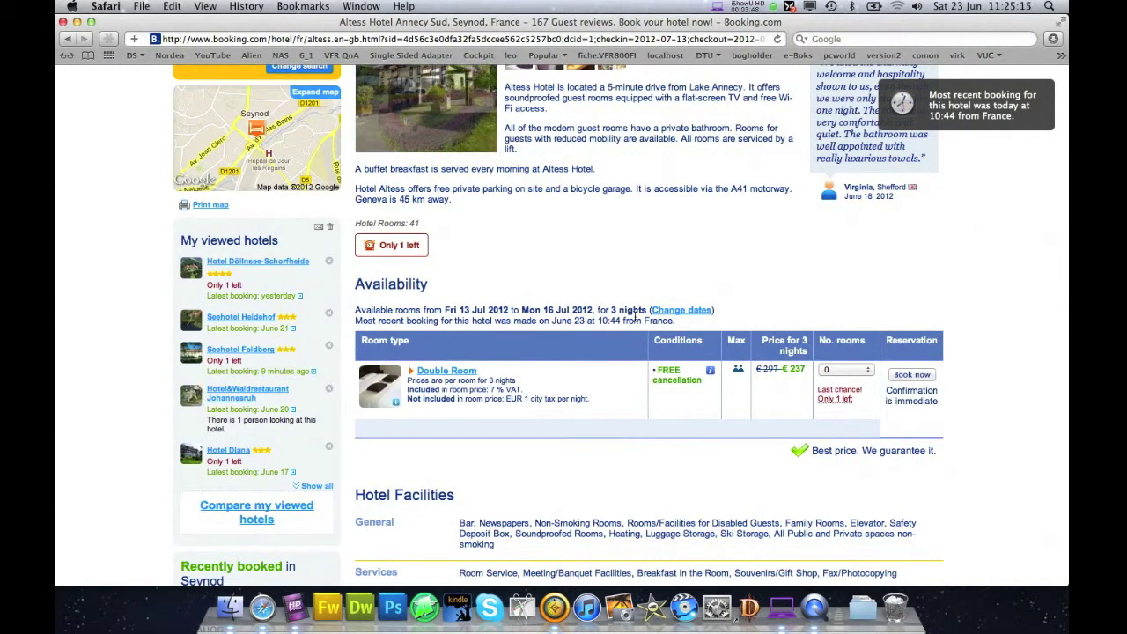
scroll(634, 316, "up", 3)
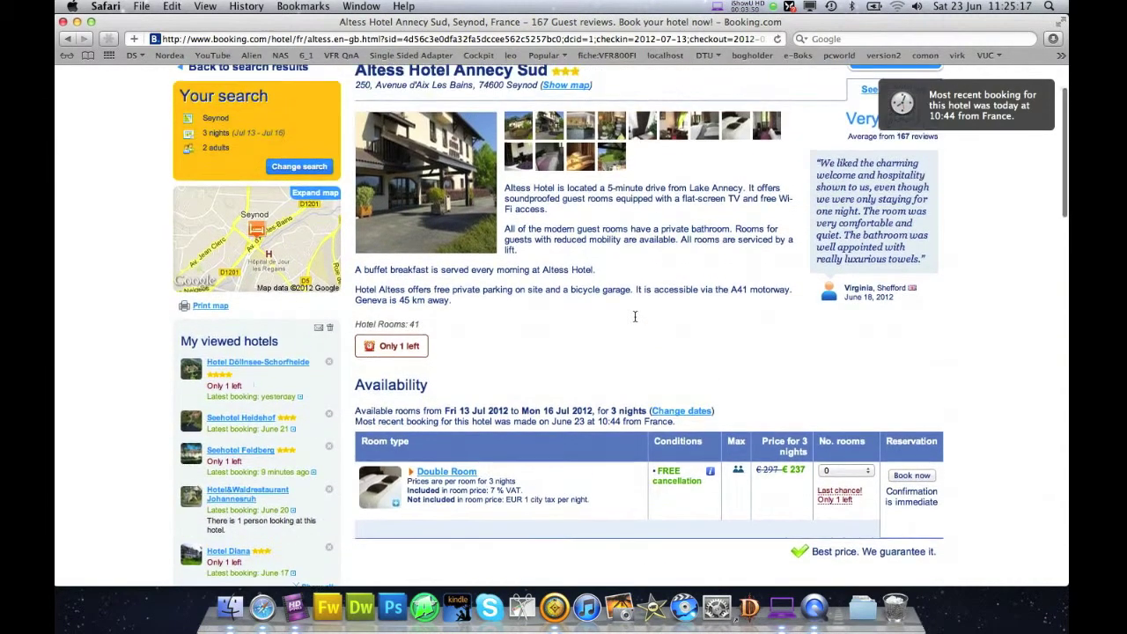
scroll(634, 316, "up", 2)
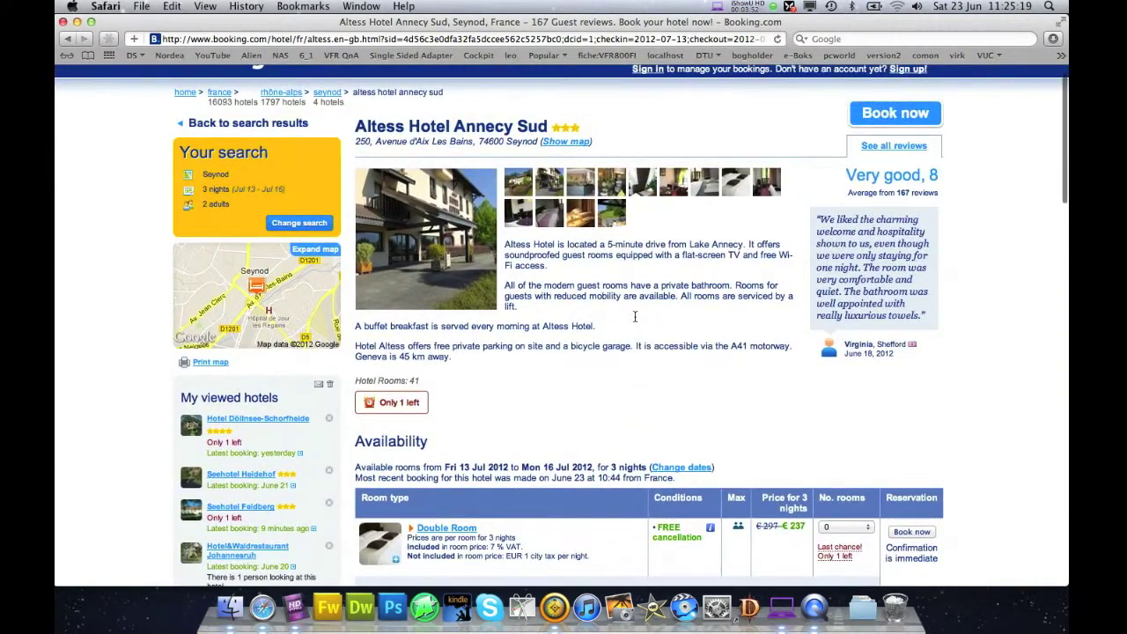
mouse_move(596, 225)
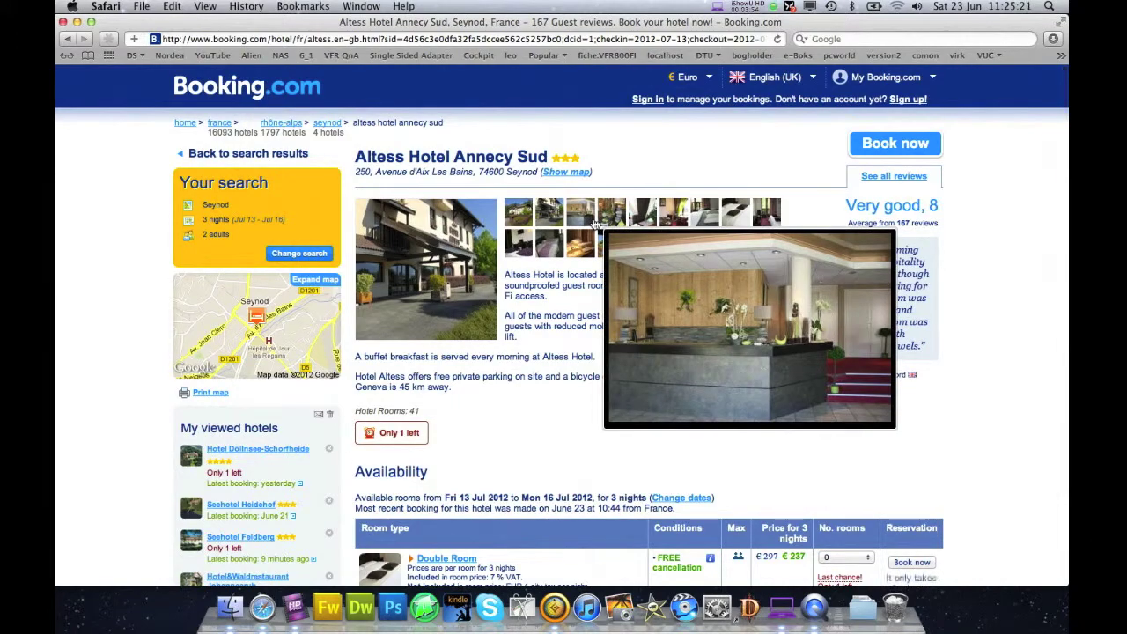
scroll(597, 224, "down", 7)
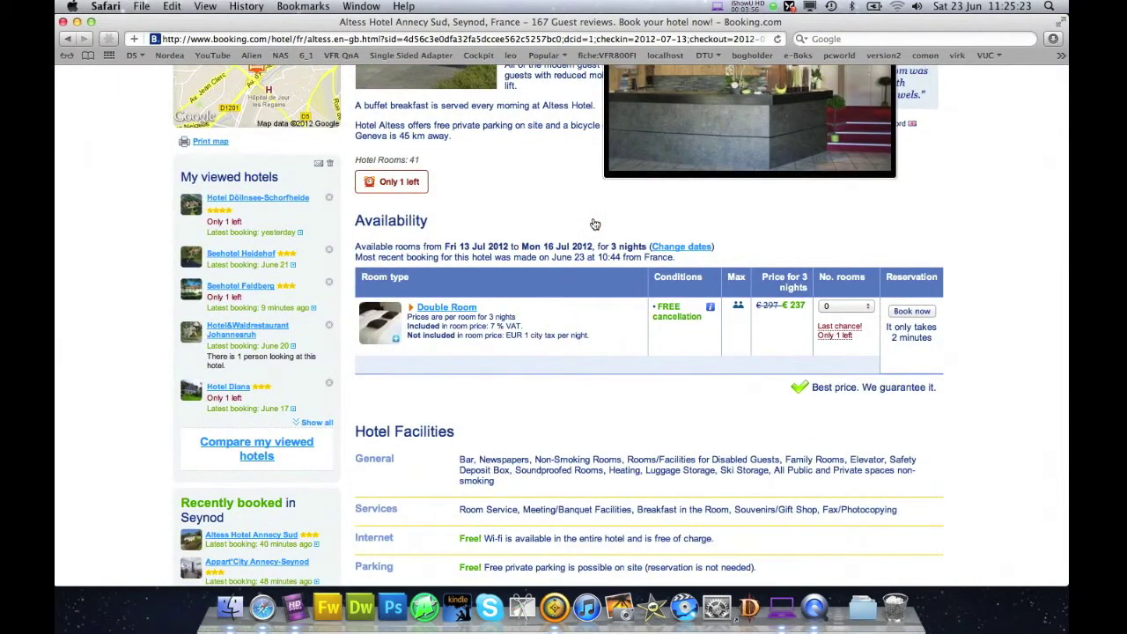
scroll(595, 224, "up", 7)
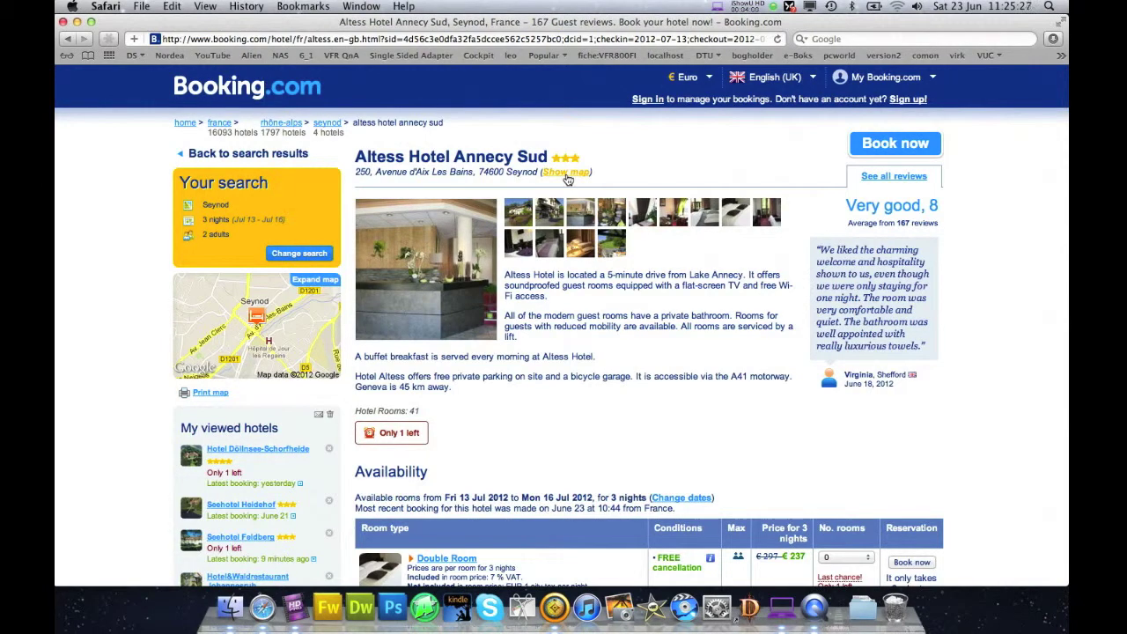
left_click(566, 174)
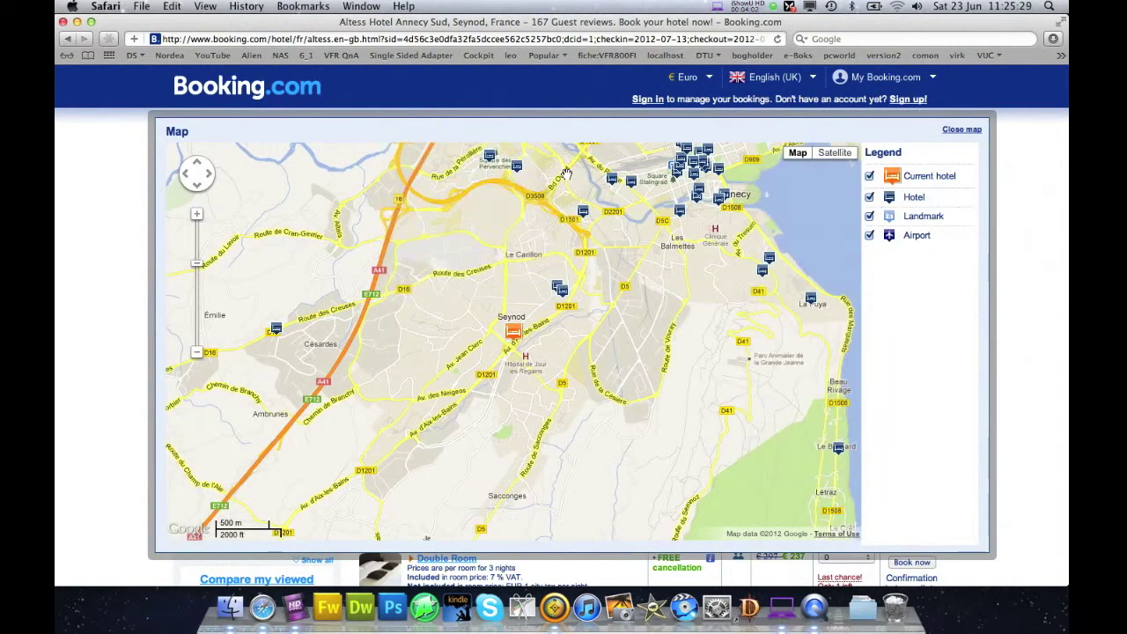
Zoom the hotel map out to Lake Annecy, then back in to 200 m street level
scroll(564, 189, "down", 5)
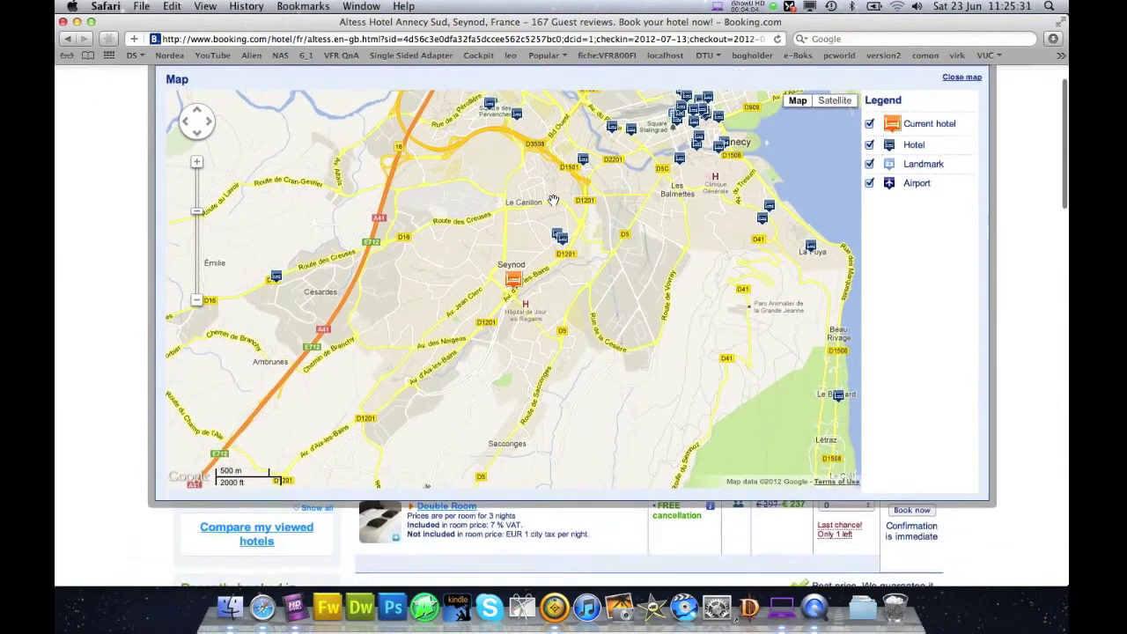
scroll(553, 200, "up", 5)
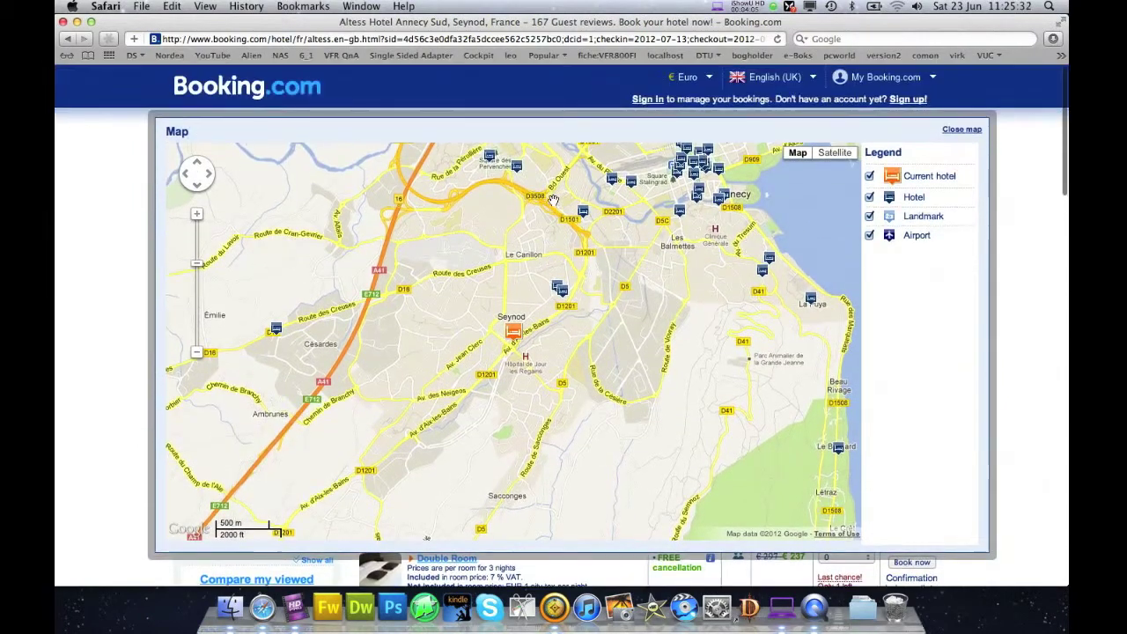
left_click(197, 353)
left_click(197, 353)
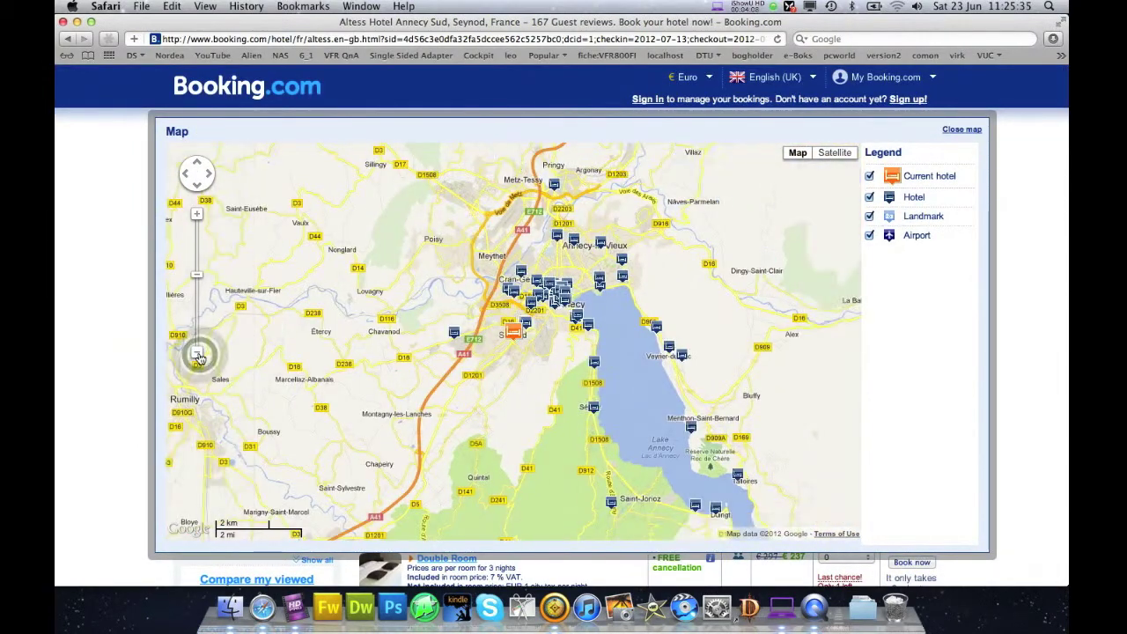
left_click(200, 218)
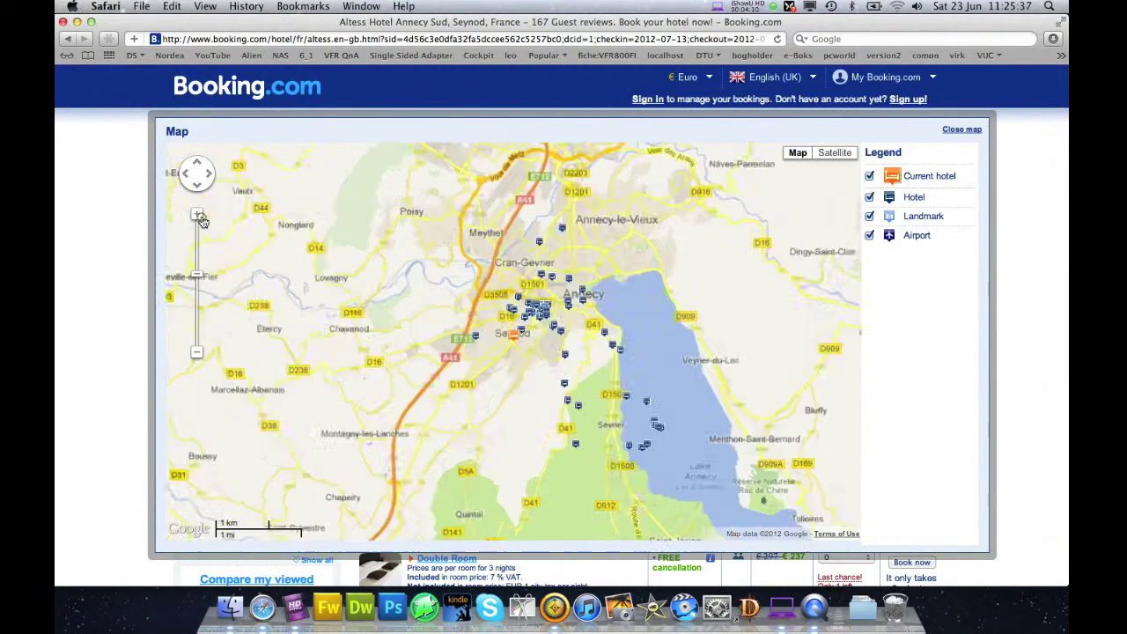
left_click(200, 217)
left_click(200, 218)
left_click(200, 217)
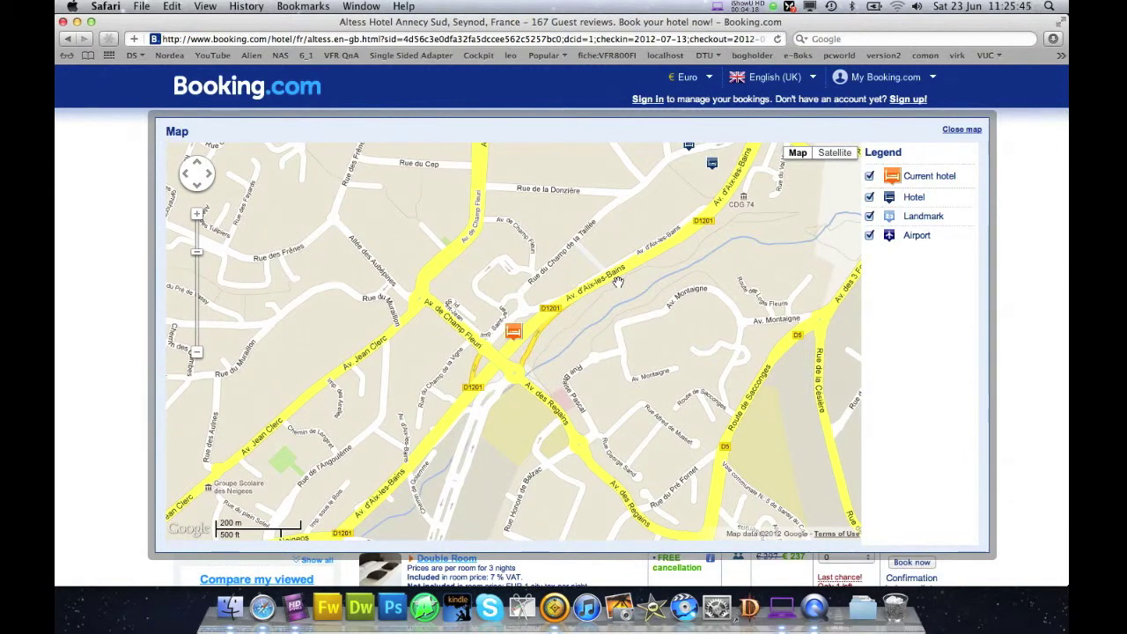
key("super+Tab")
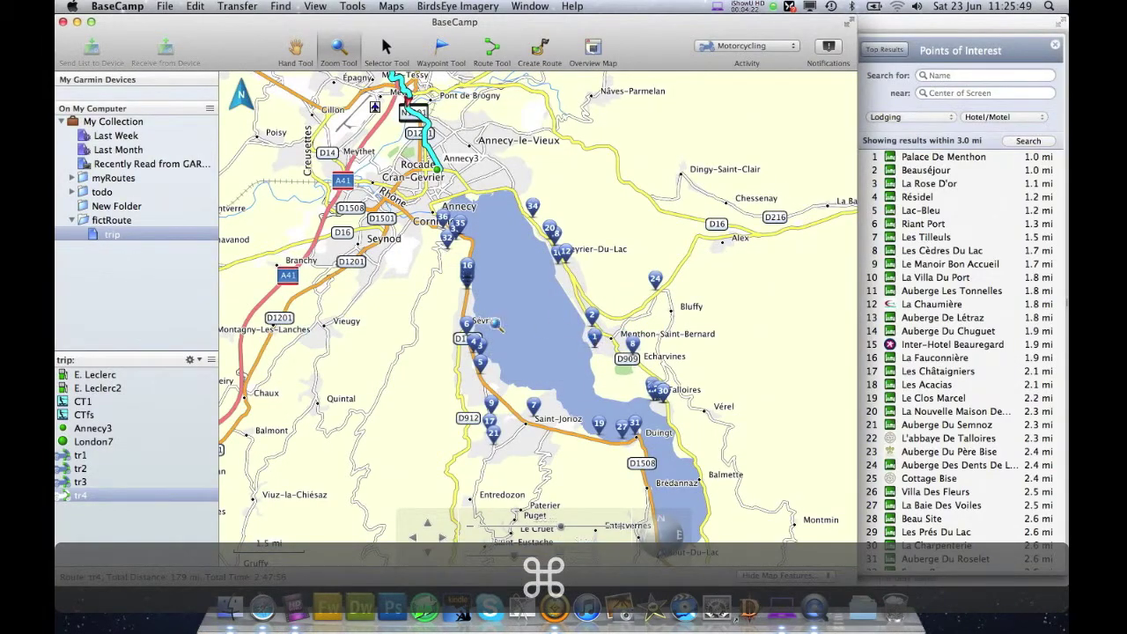
Zoom to the streets of Seynod and place an Altess Hôtel waypoint on the hotel
left_click_drag(327, 229, 491, 384)
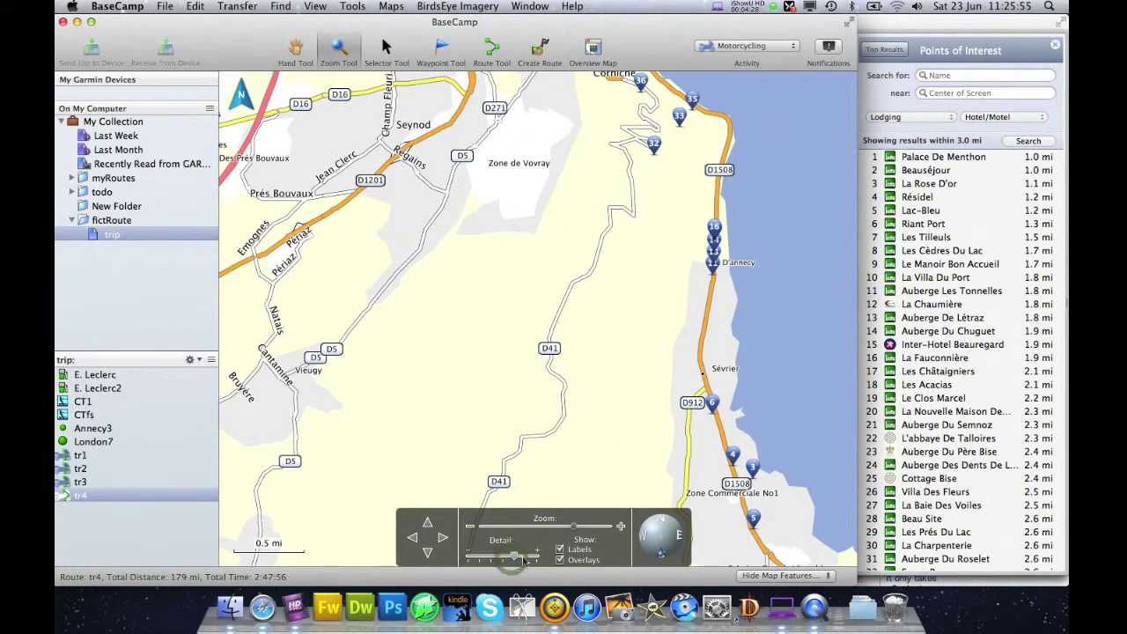
mouse_move(529, 562)
left_mouse_down()
mouse_move(516, 557)
mouse_move(536, 556)
left_mouse_up()
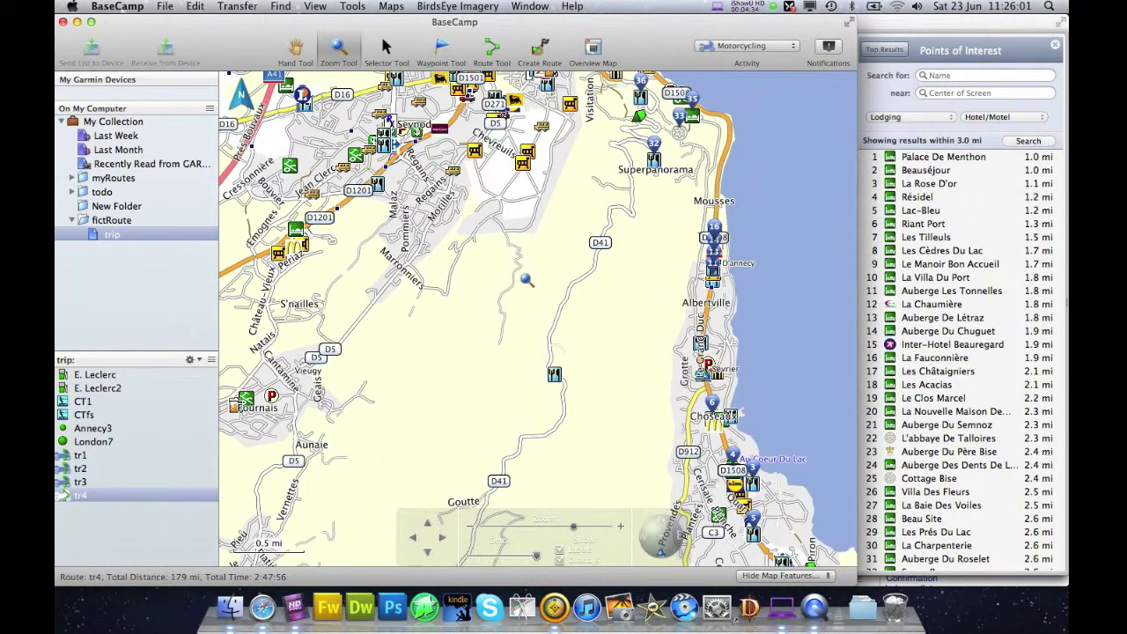
key("Left")
key("Up")
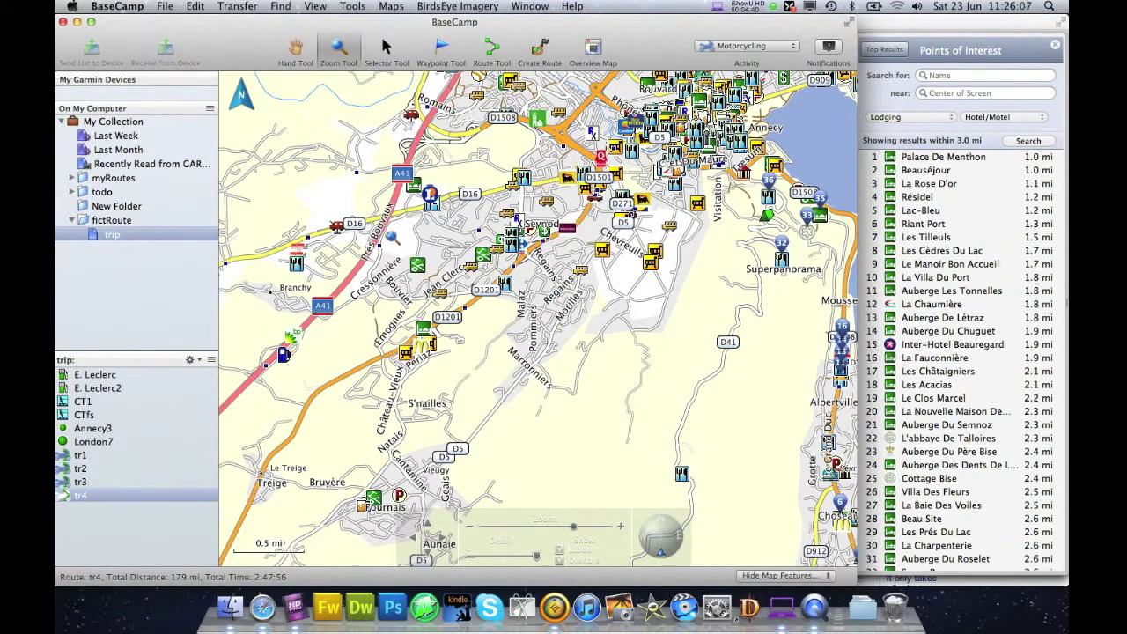
left_click_drag(389, 235, 579, 368)
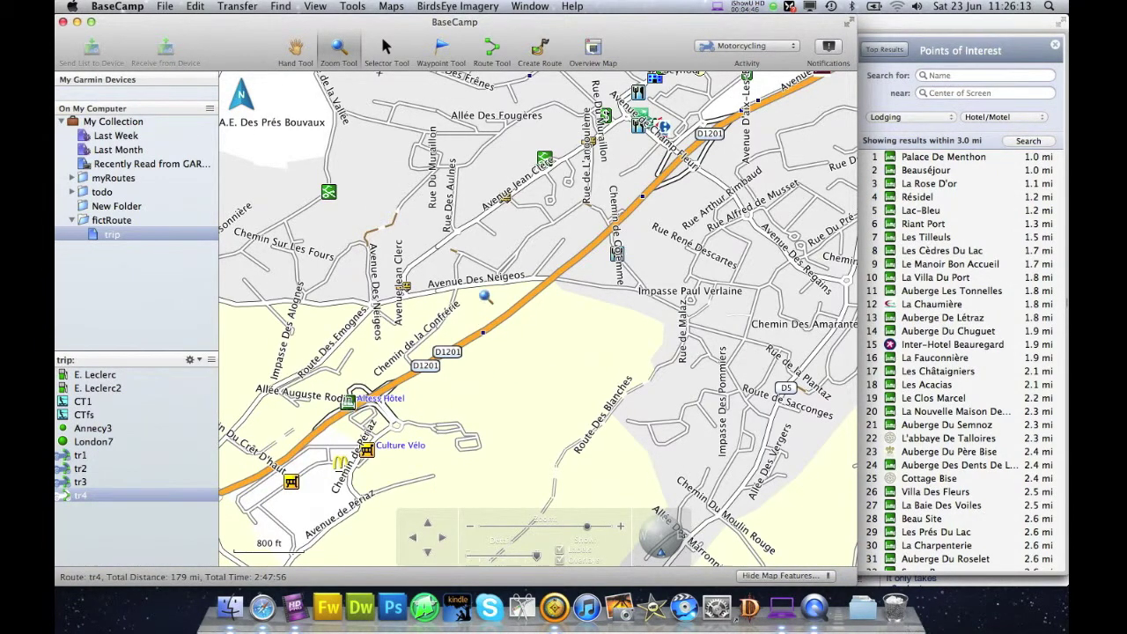
left_click(439, 50)
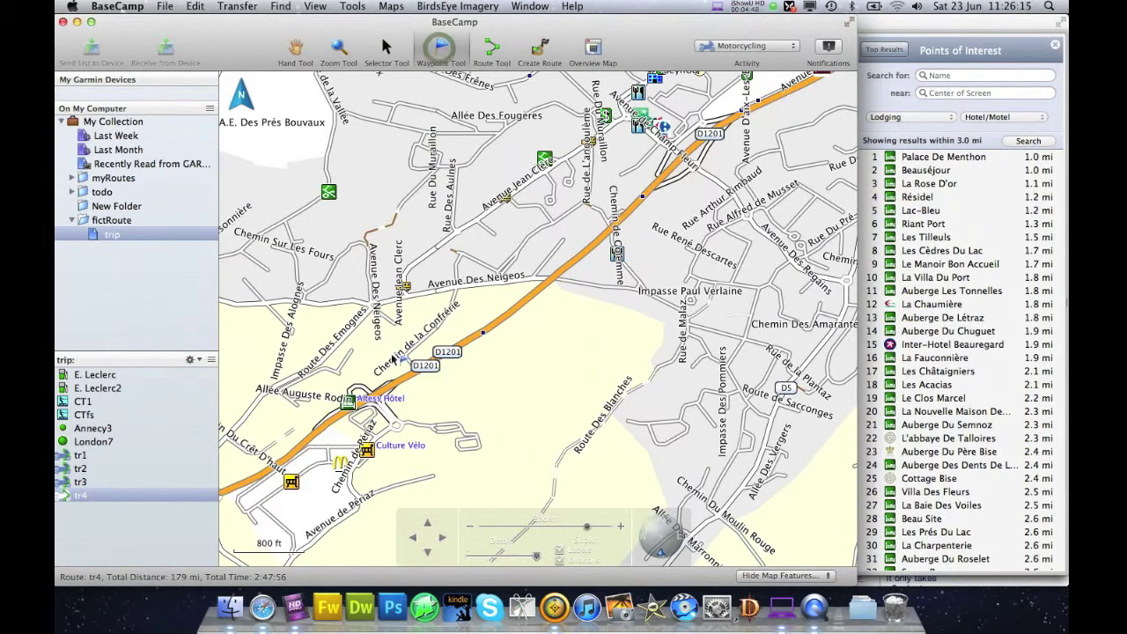
left_click(349, 404)
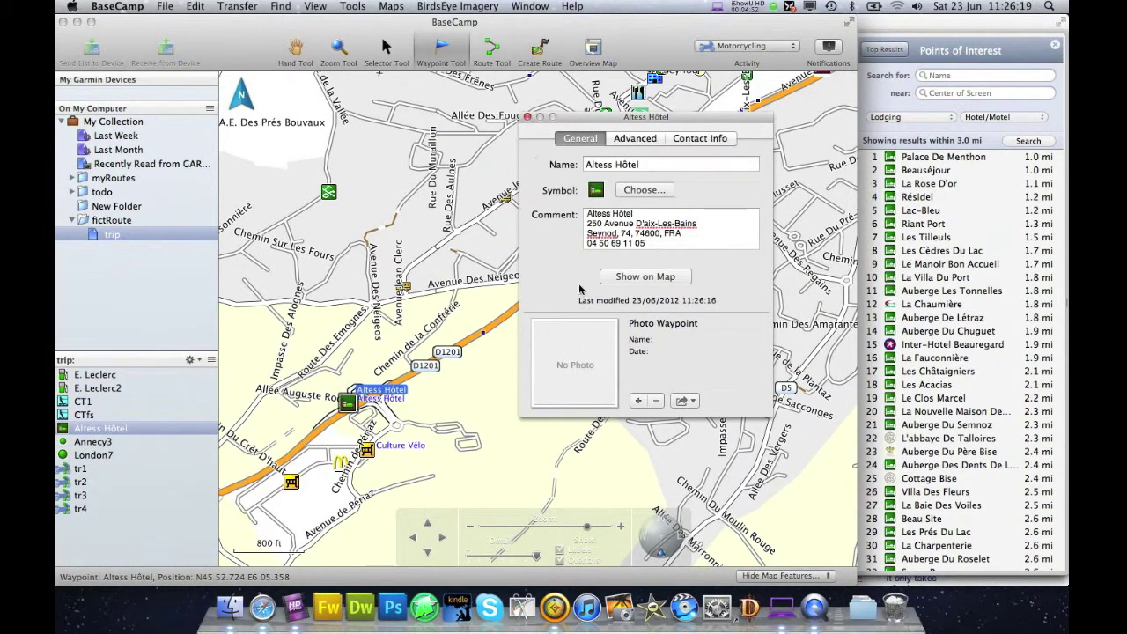
left_click(527, 117)
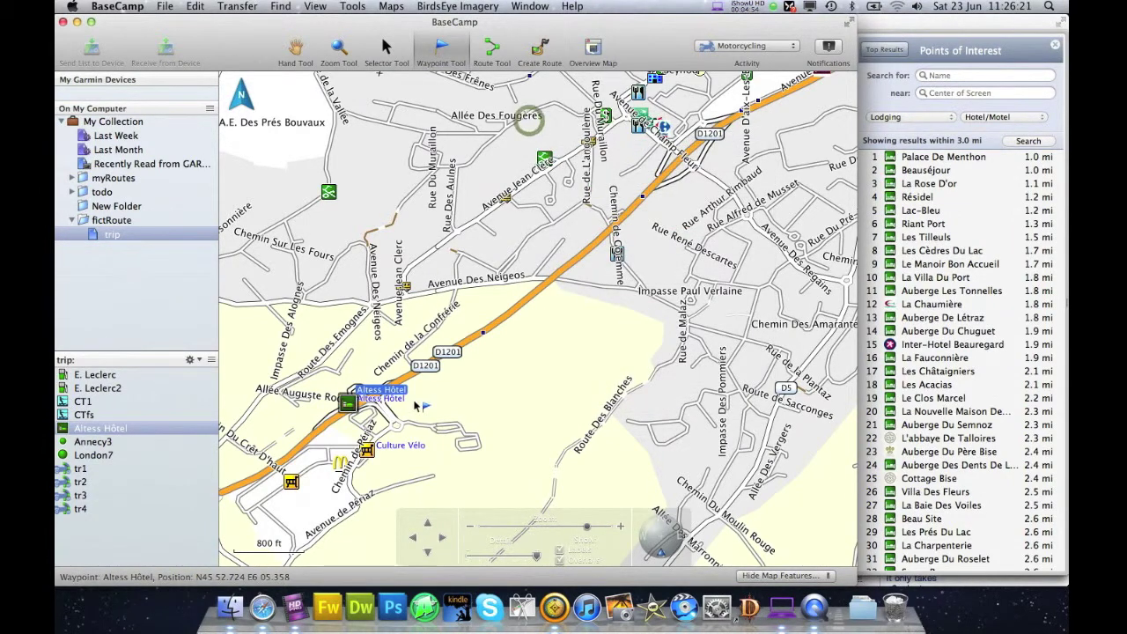
double_click(77, 509)
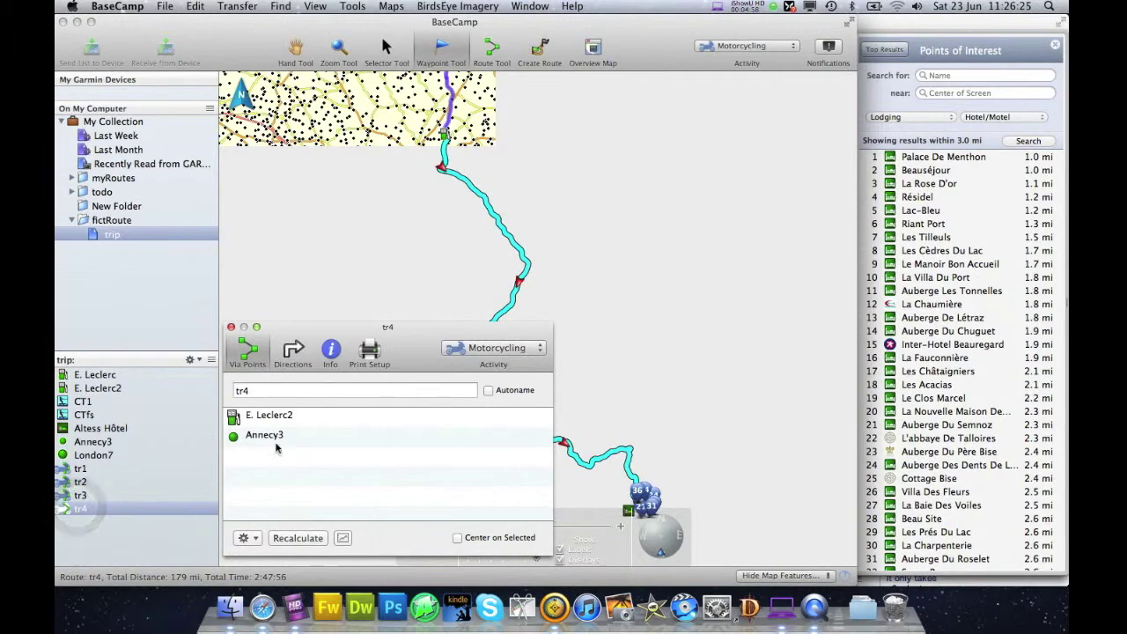
Remove the Annecy3 via point from tr4 and delete the Annecy3 waypoint from the trip
left_click(269, 437)
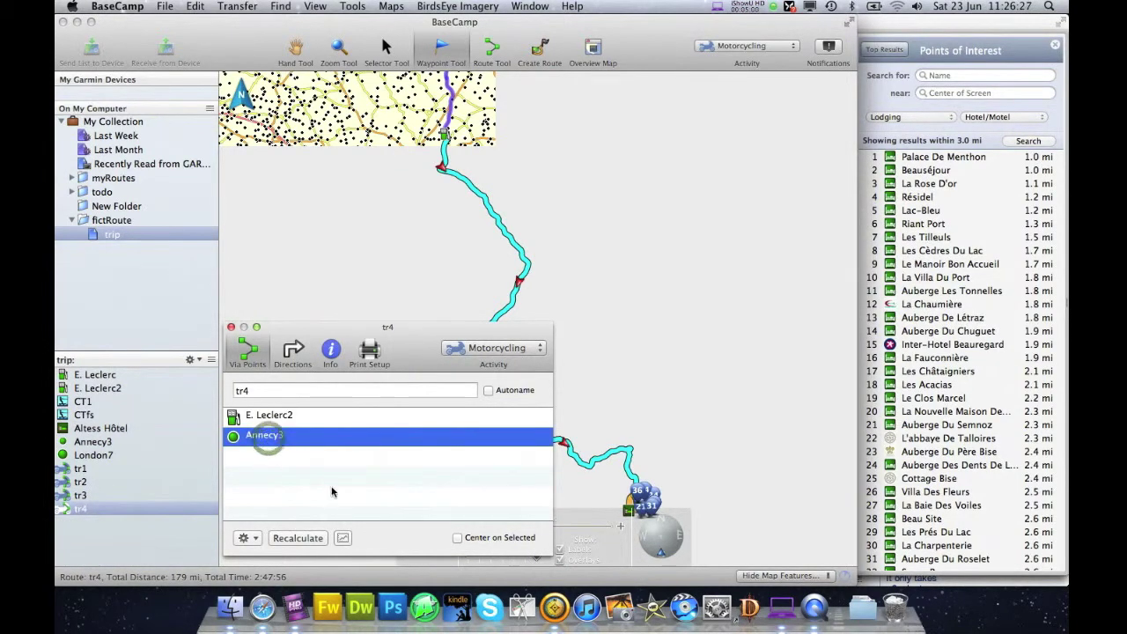
key("Delete")
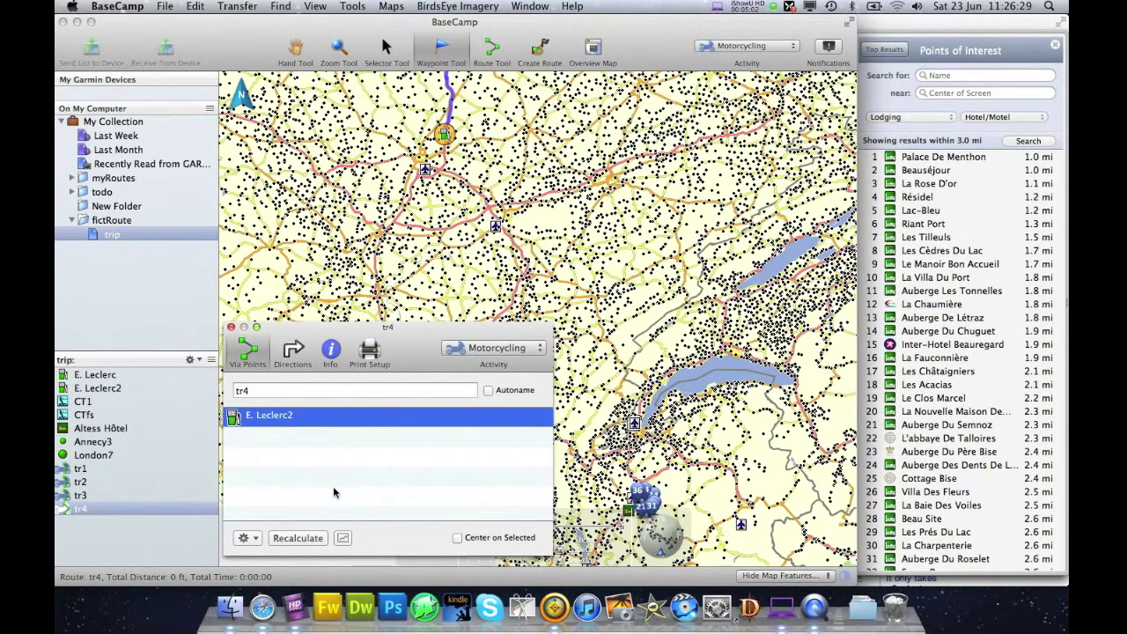
left_click(95, 443)
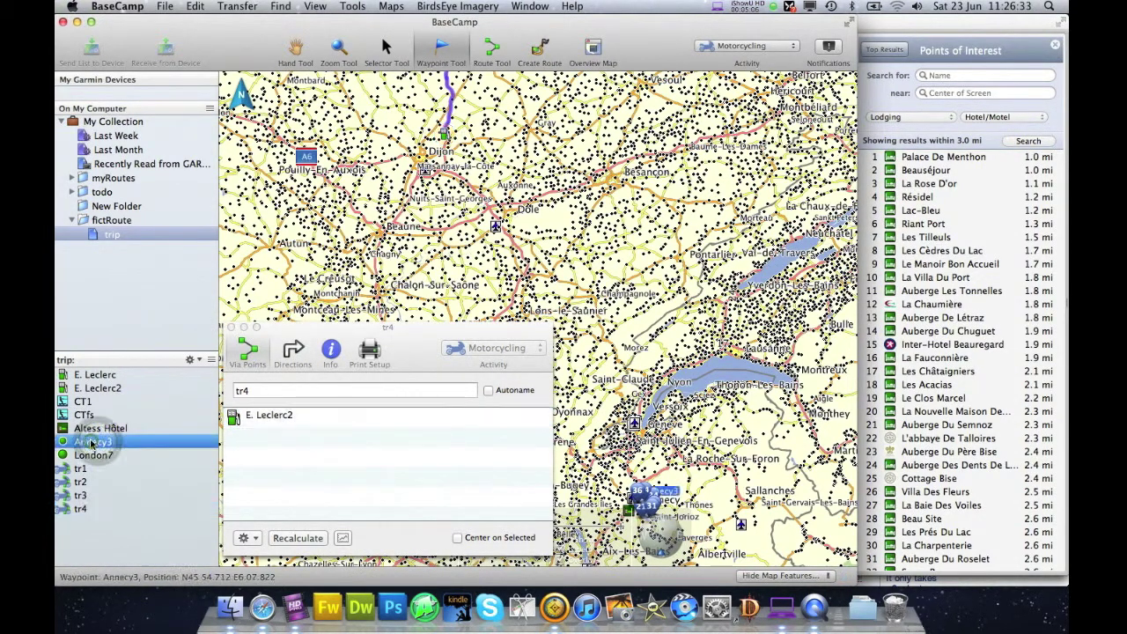
key("Delete")
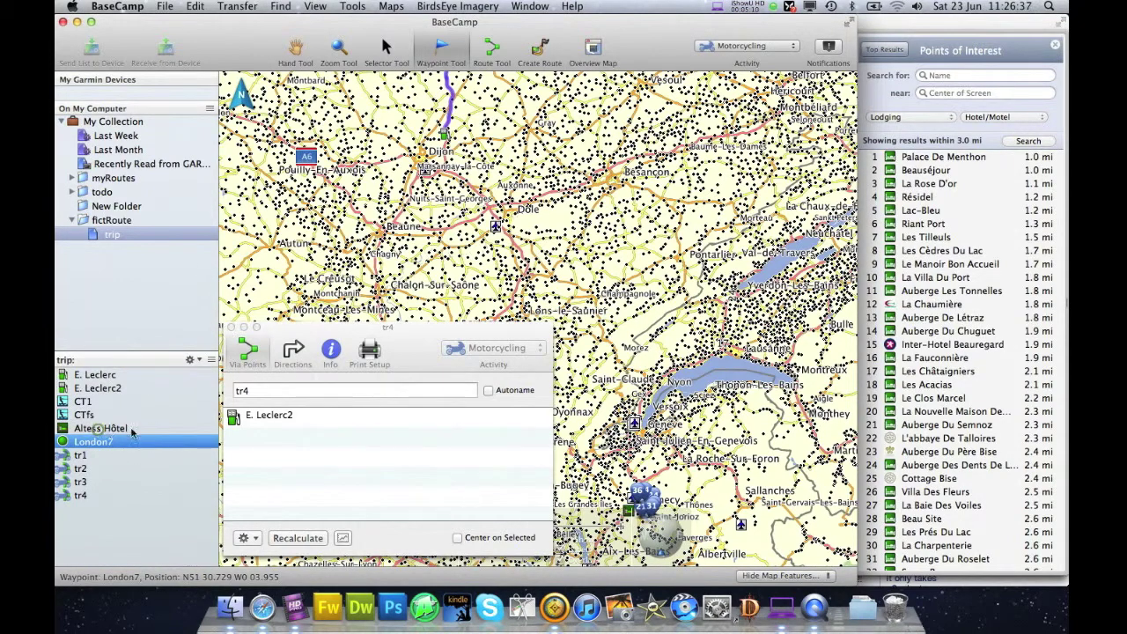
Add Altess Hôtel as tr4's end point after E. Leclerc2 and close the route window
left_click_drag(132, 431, 299, 435)
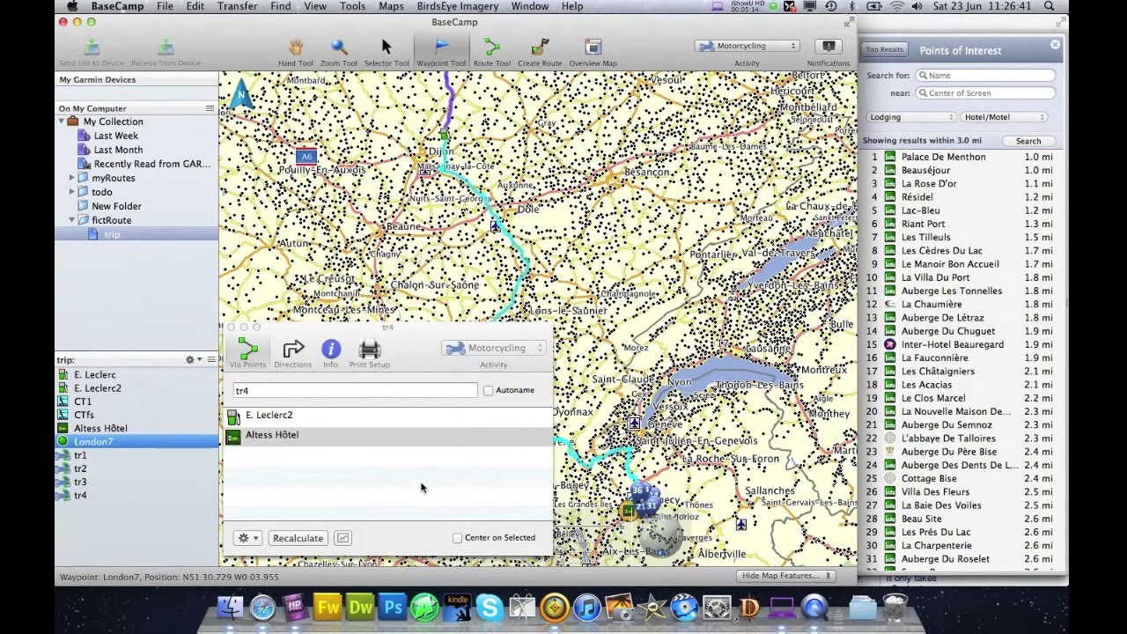
left_click(230, 327)
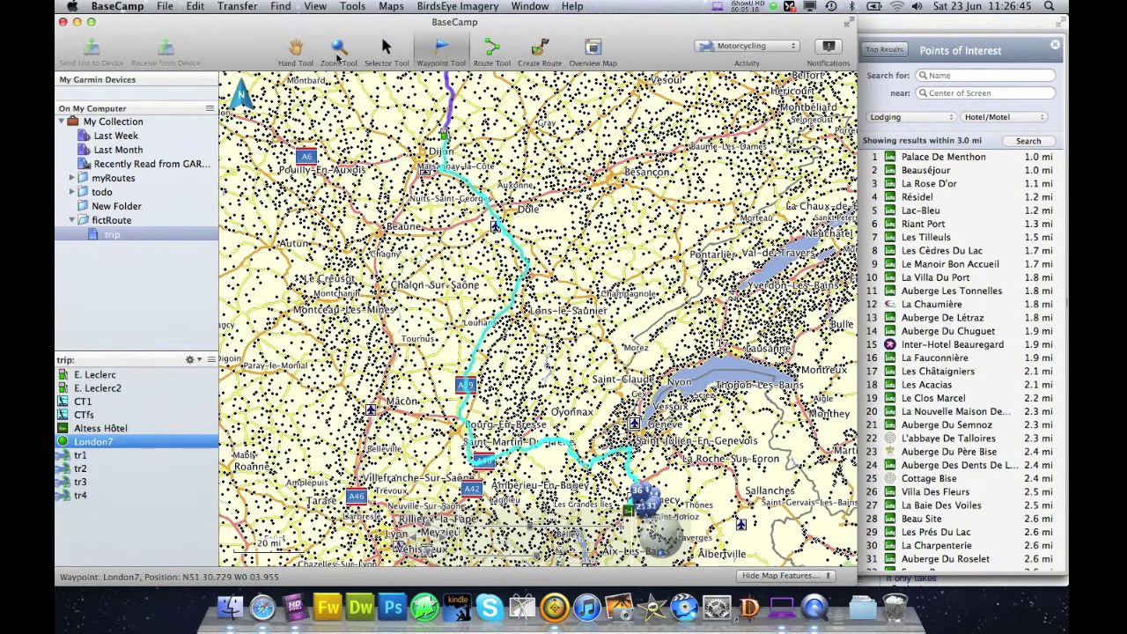
left_click(339, 48)
left_click_drag(599, 465, 690, 560)
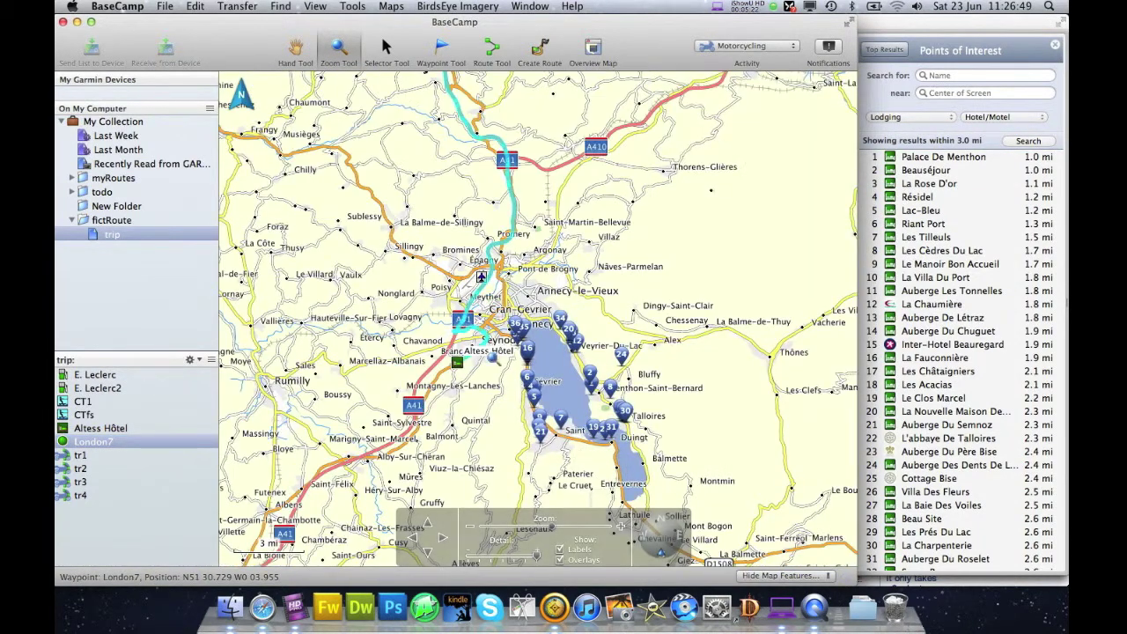
left_click_drag(413, 306, 518, 403)
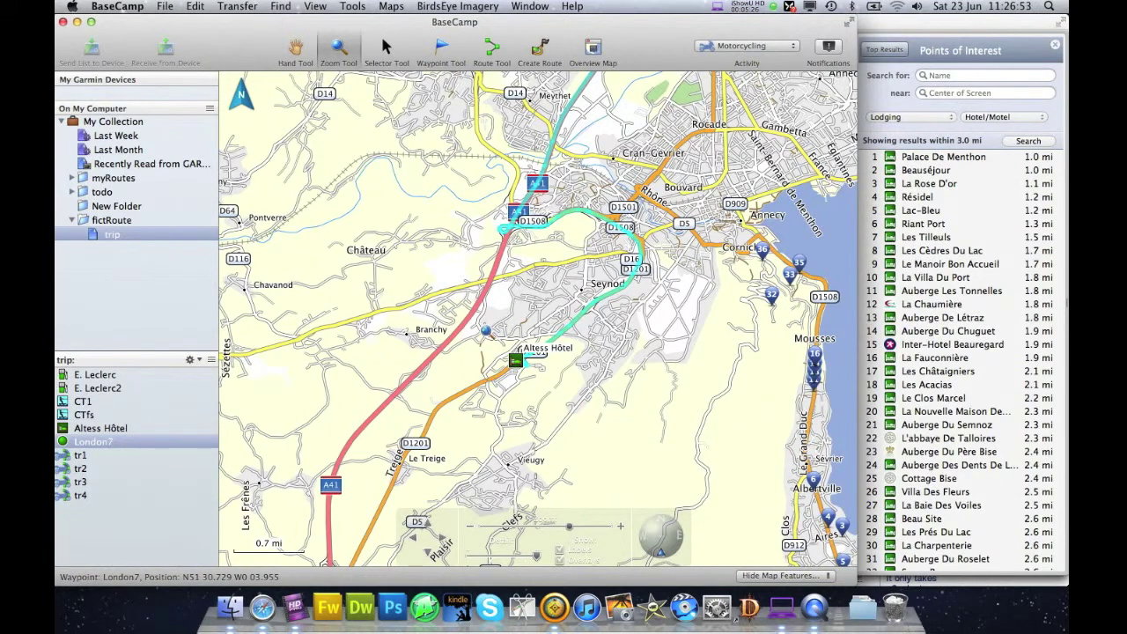
left_click_drag(482, 330, 564, 411)
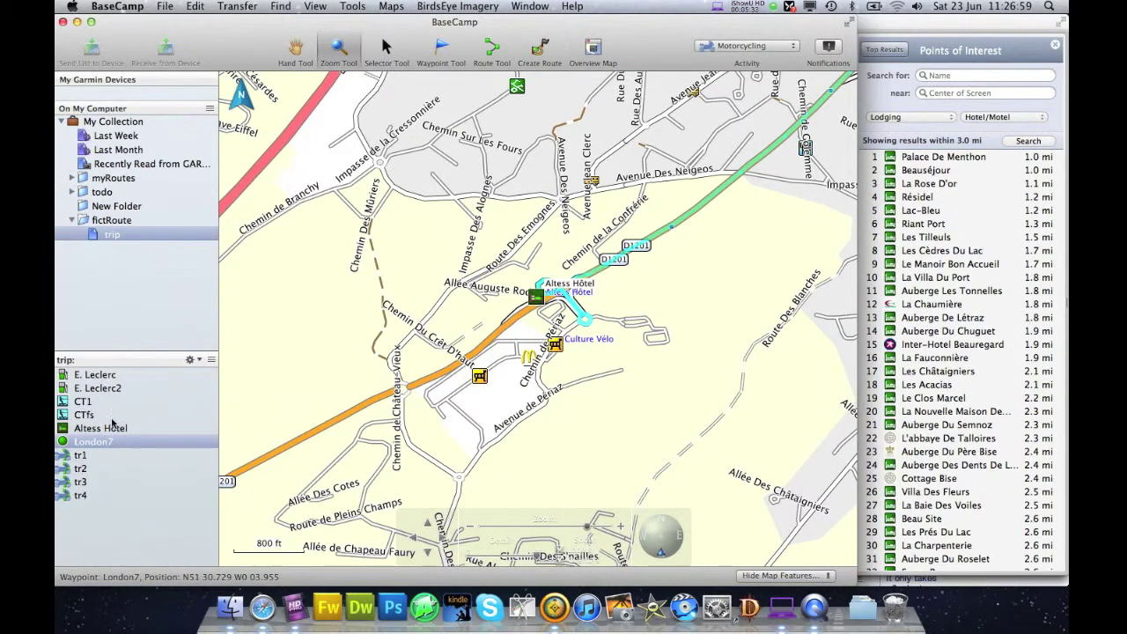
left_click(79, 495)
right_click(79, 496)
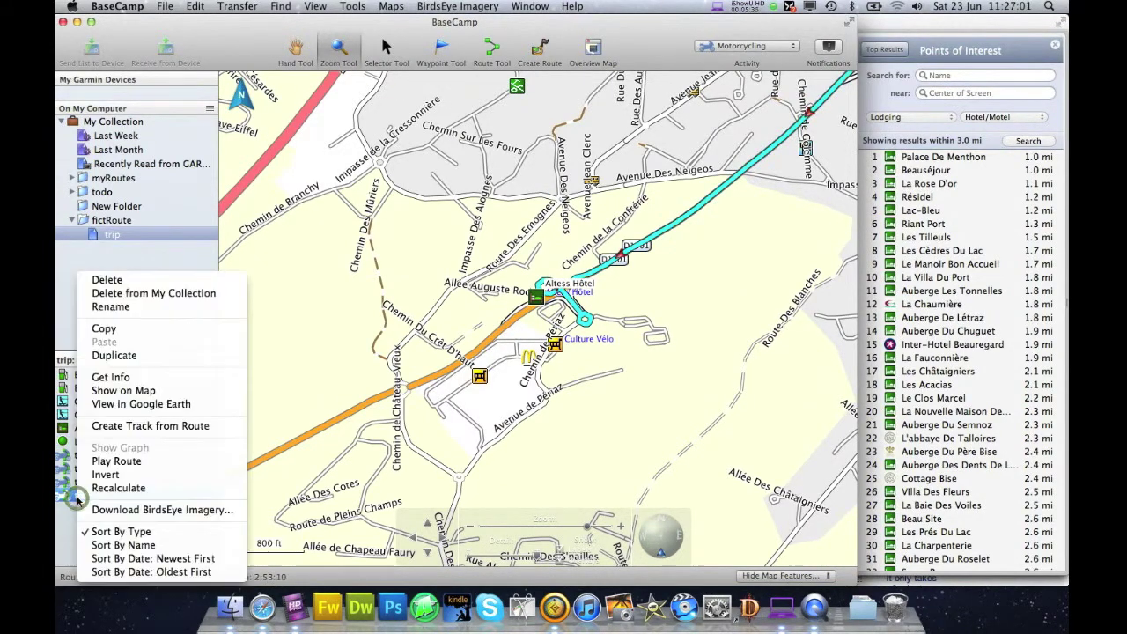
left_click(137, 405)
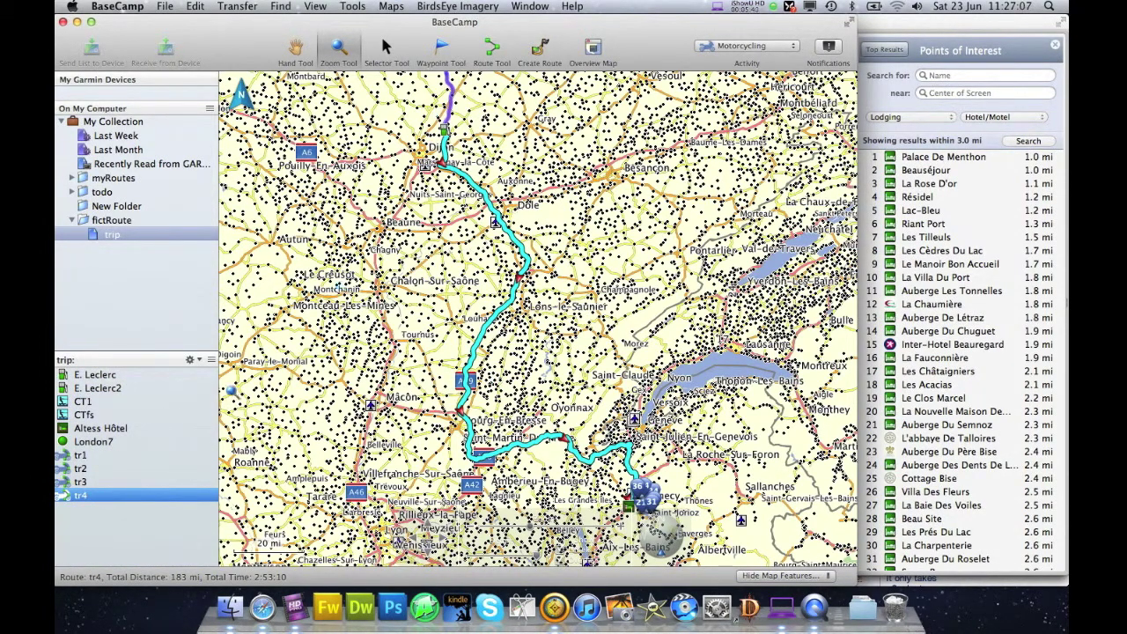
double_click(80, 496)
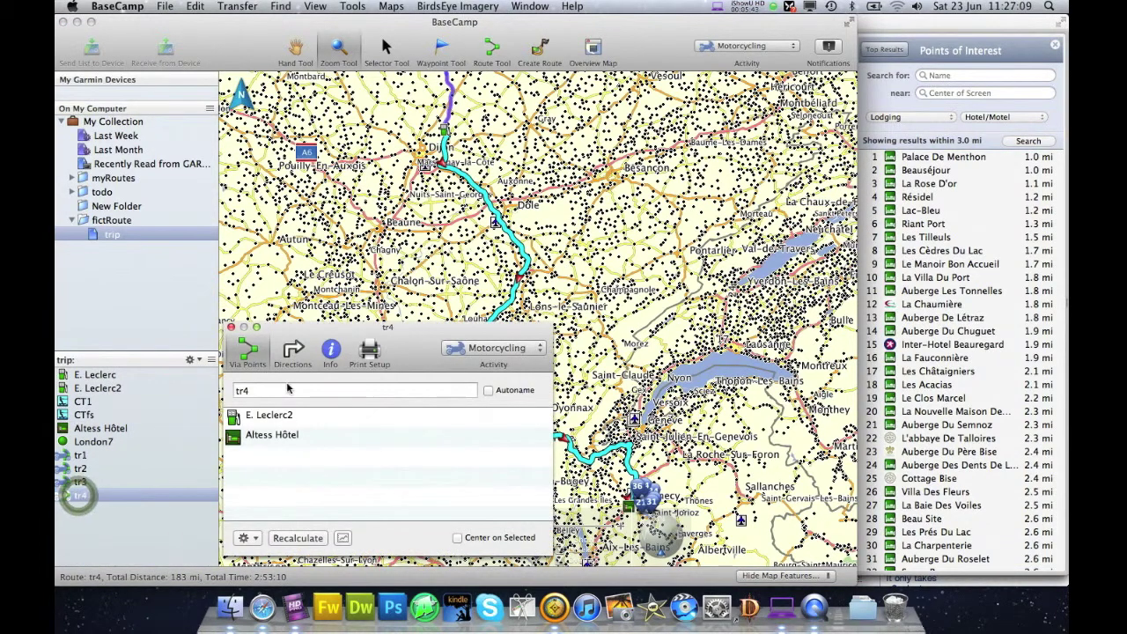
left_click(330, 352)
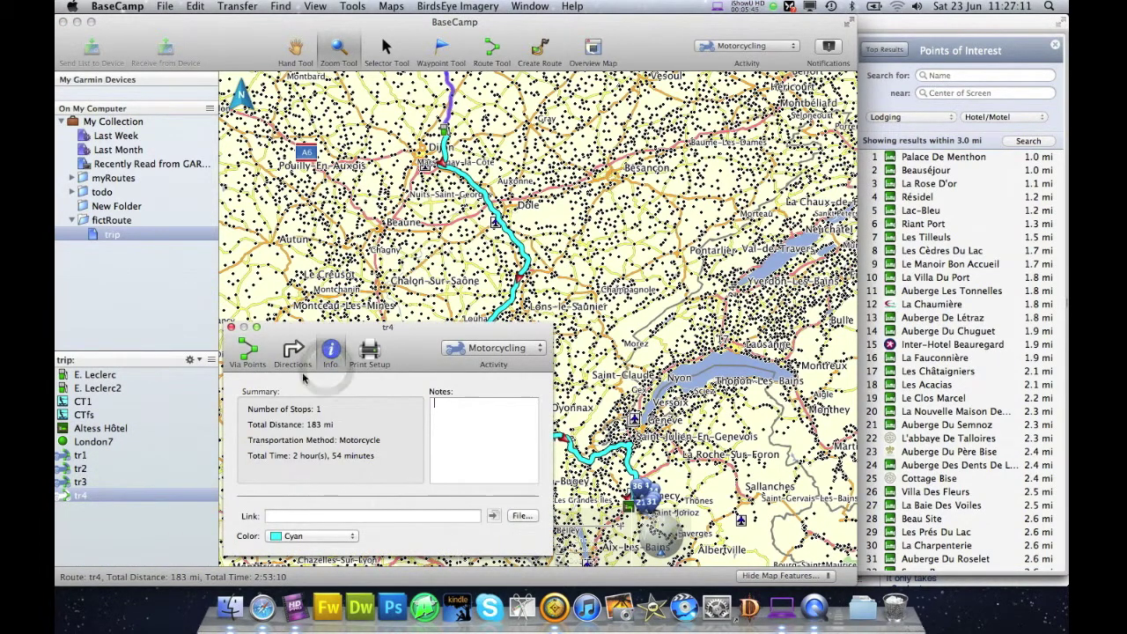
left_click(294, 329)
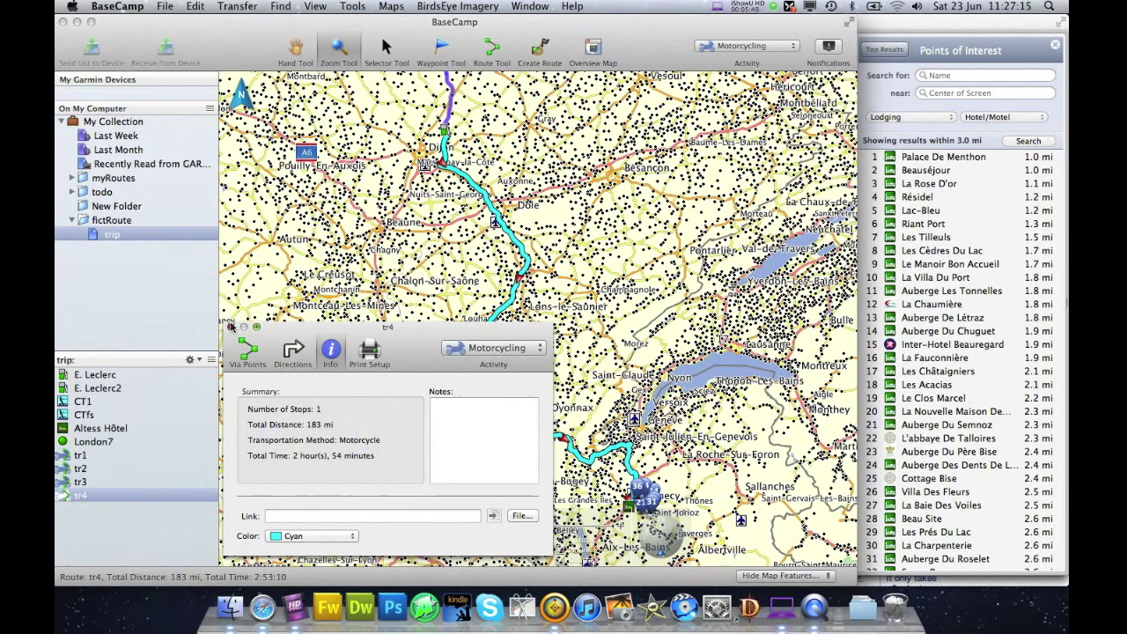
left_click(230, 327)
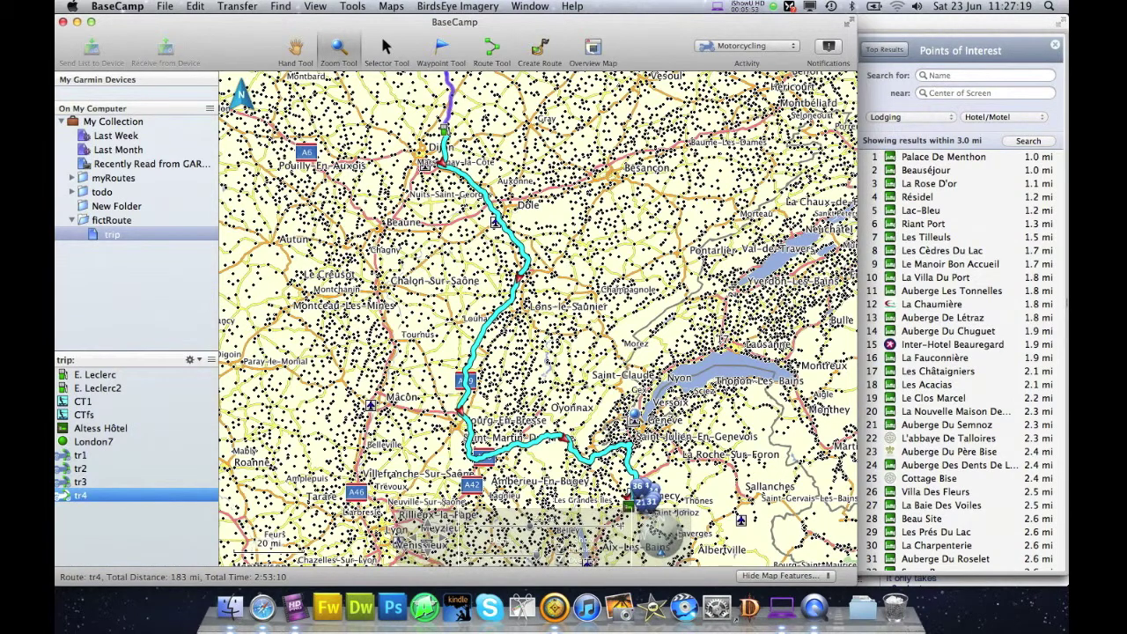
mouse_move(634, 412)
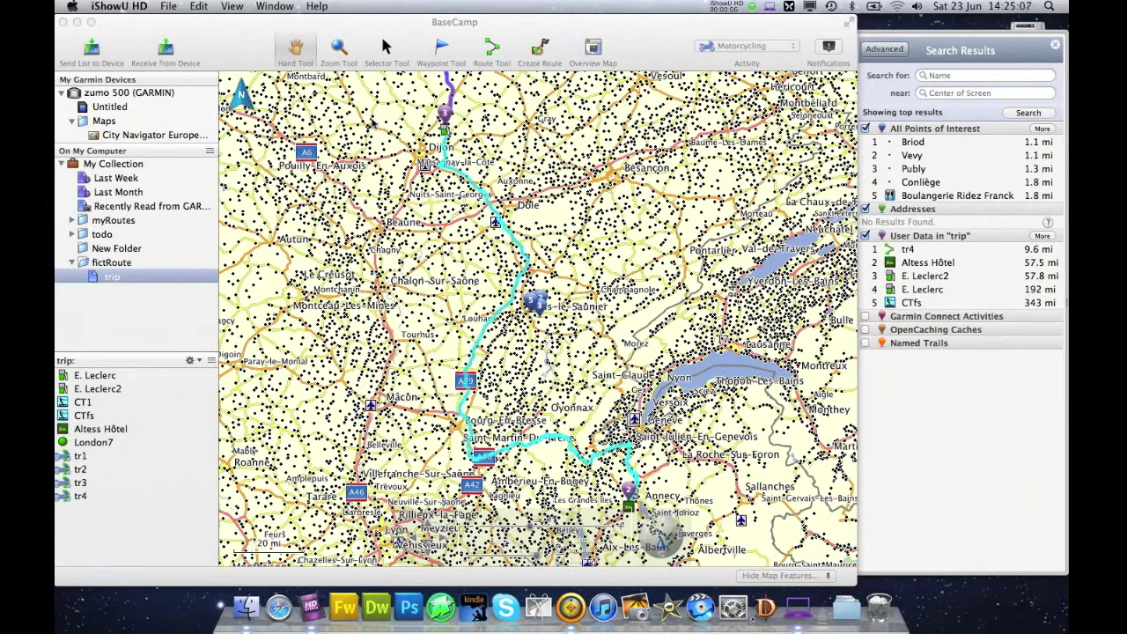
Close the Search Results panel and widen the BaseCamp window to the right
left_click(1055, 45)
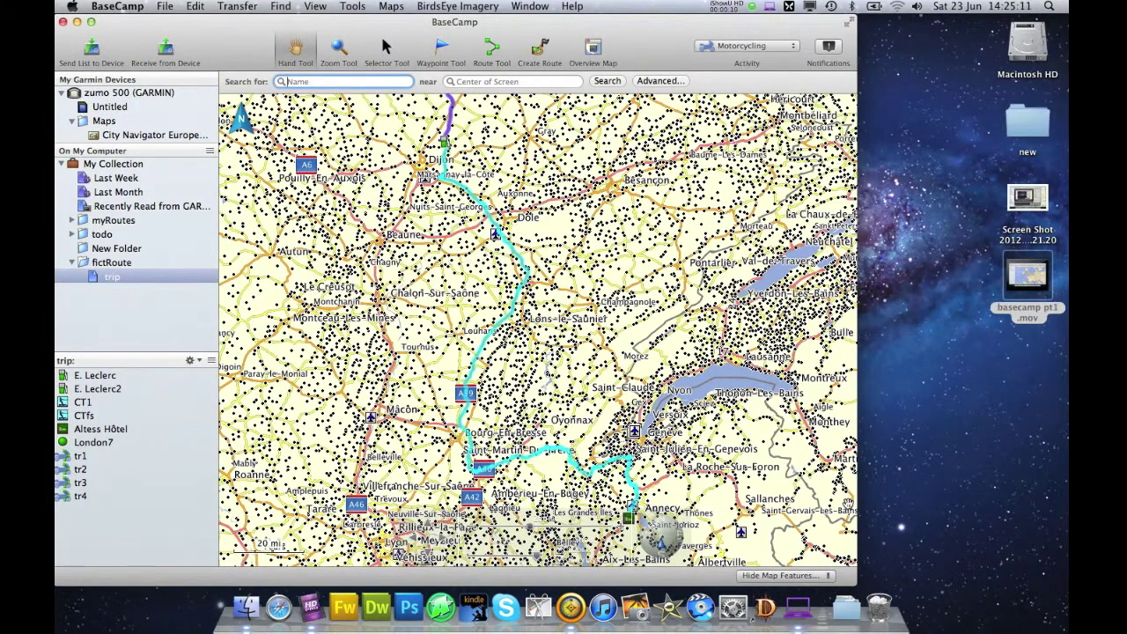
left_click_drag(859, 582, 1071, 569)
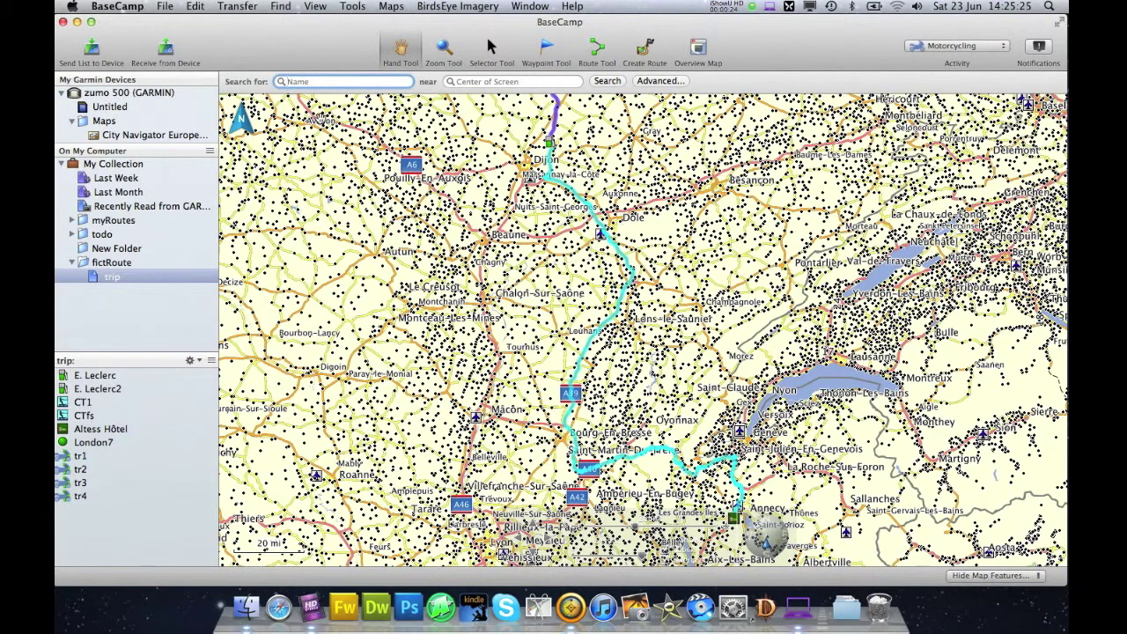
Select routes tr1 through tr4 and show all four together on the map
left_click(80, 497)
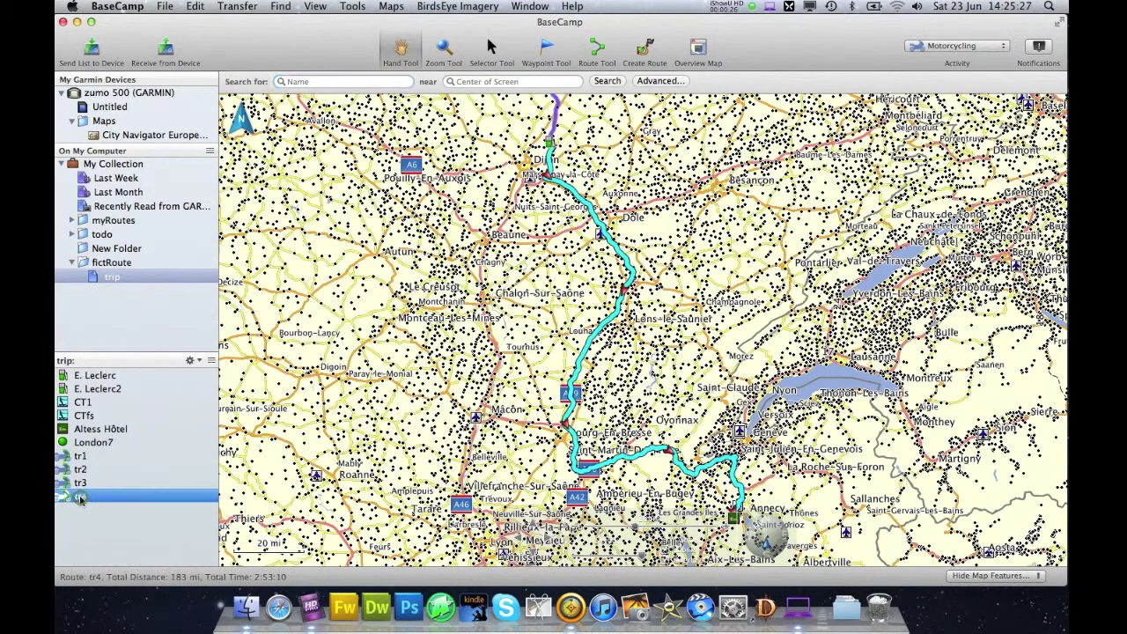
left_click(77, 457, "shift")
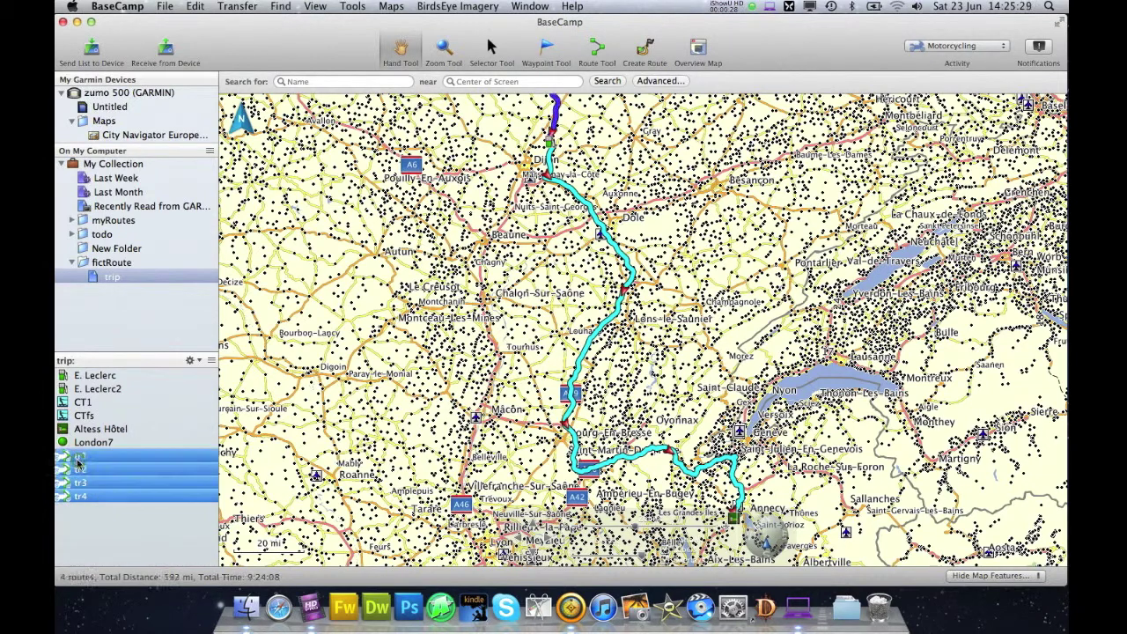
right_click(78, 461)
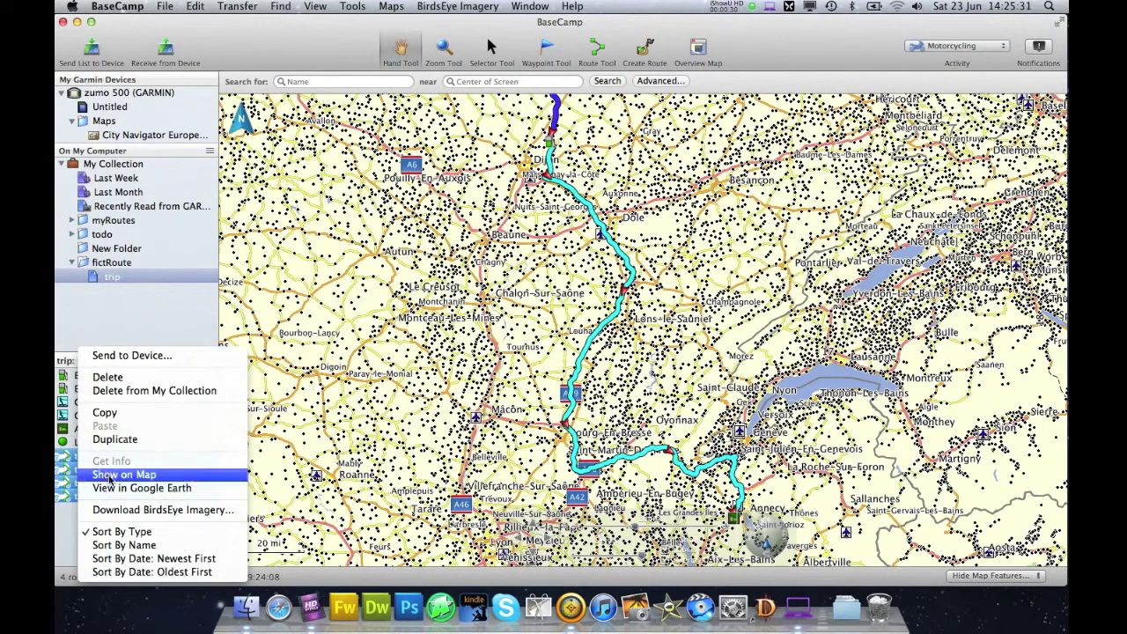
left_click(110, 475)
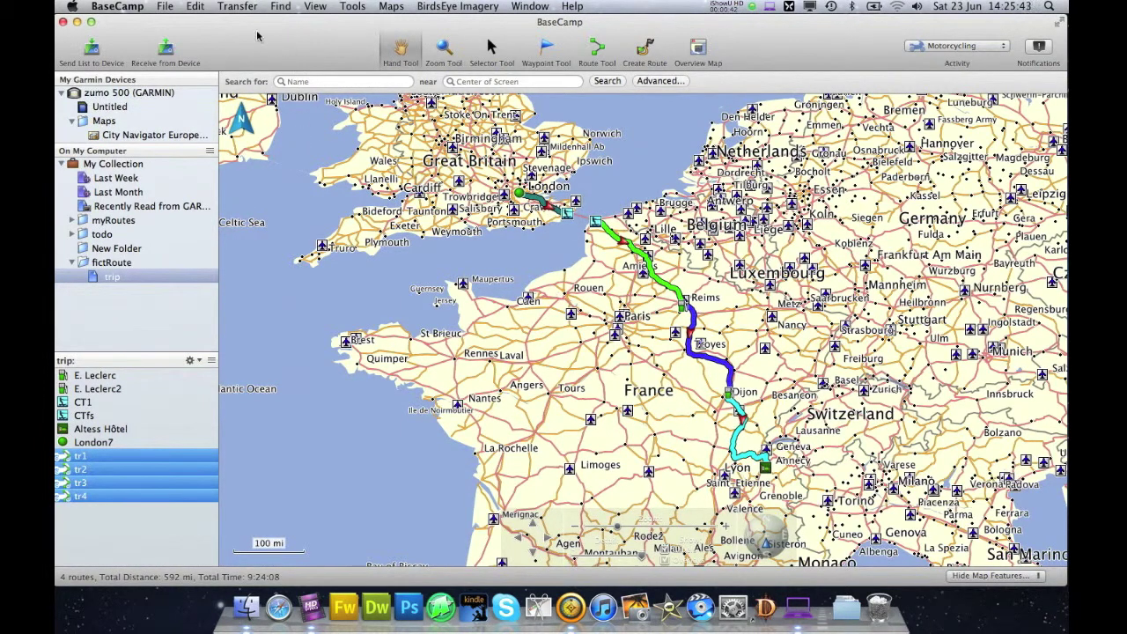
left_click(239, 7)
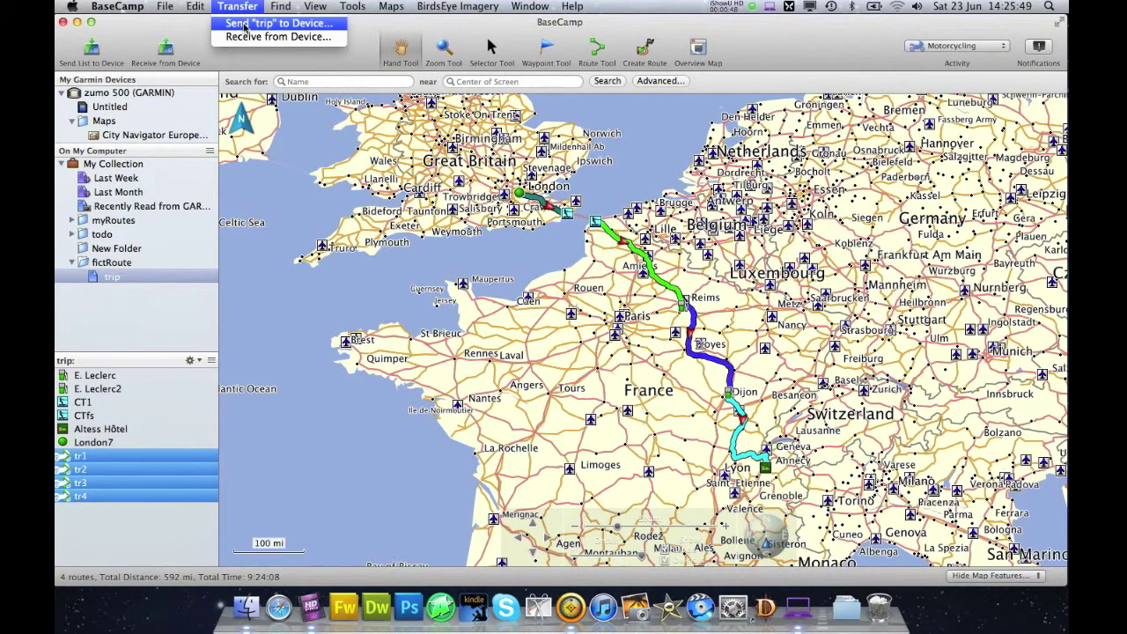
Send the trip to the zumo 500 with 'Send maps with MapInstall when done' ticked
left_click(244, 27)
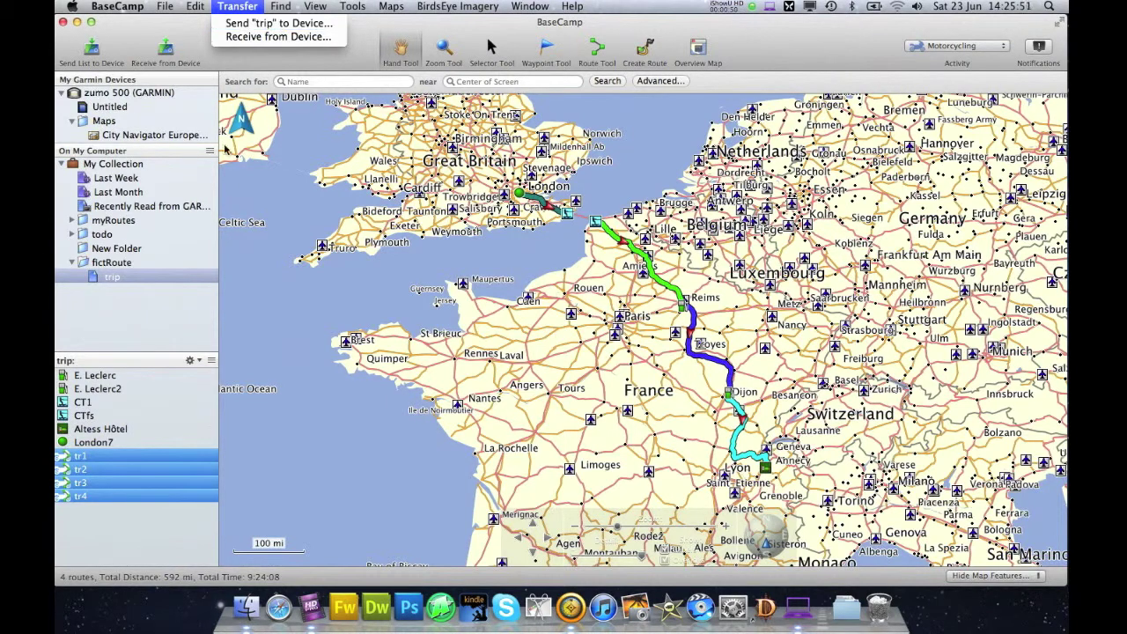
left_click(112, 279)
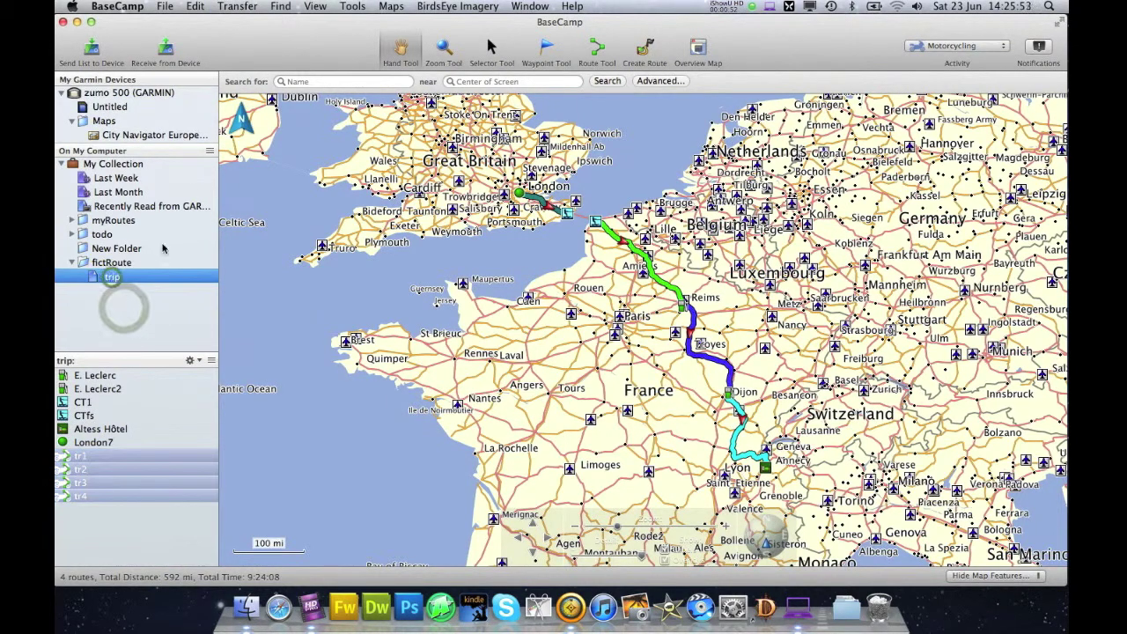
left_click(236, 7)
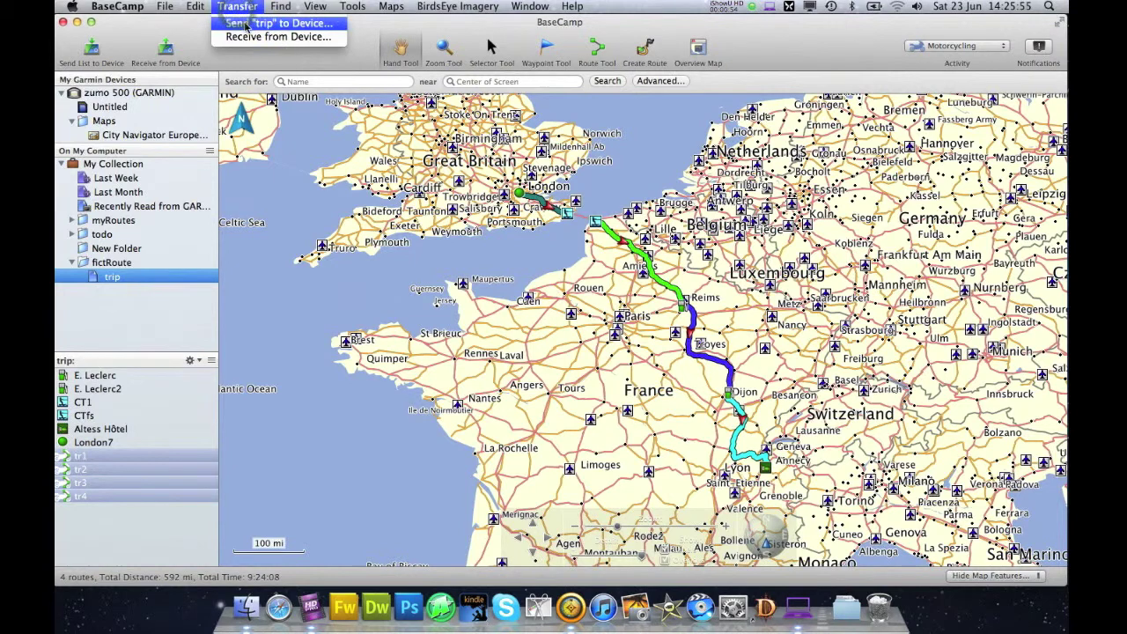
left_click(246, 24)
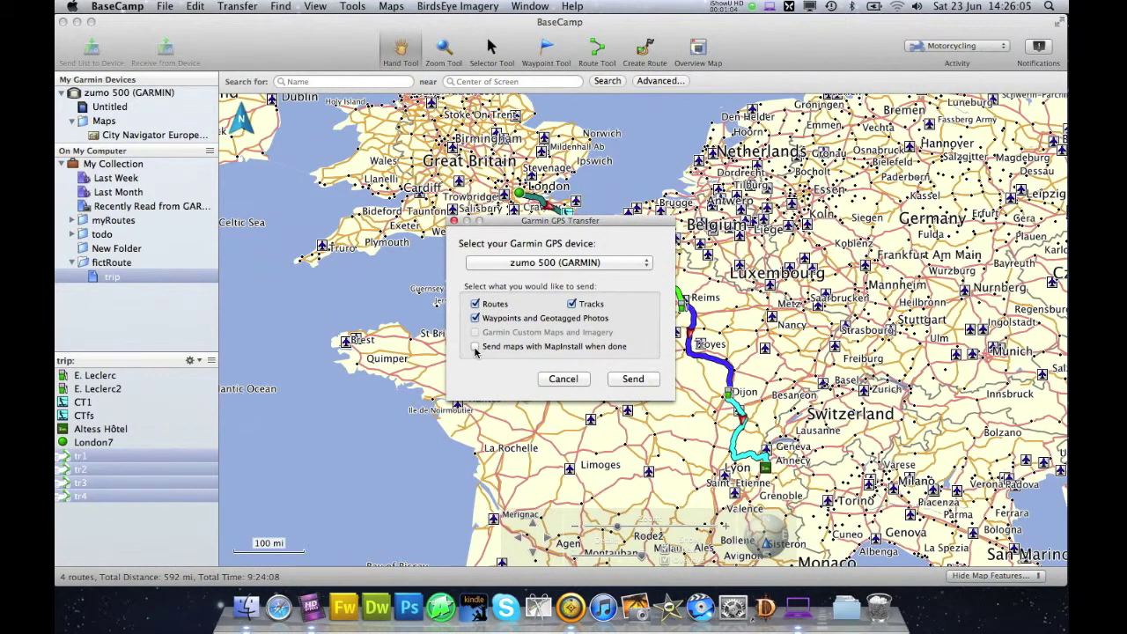
left_click(476, 349)
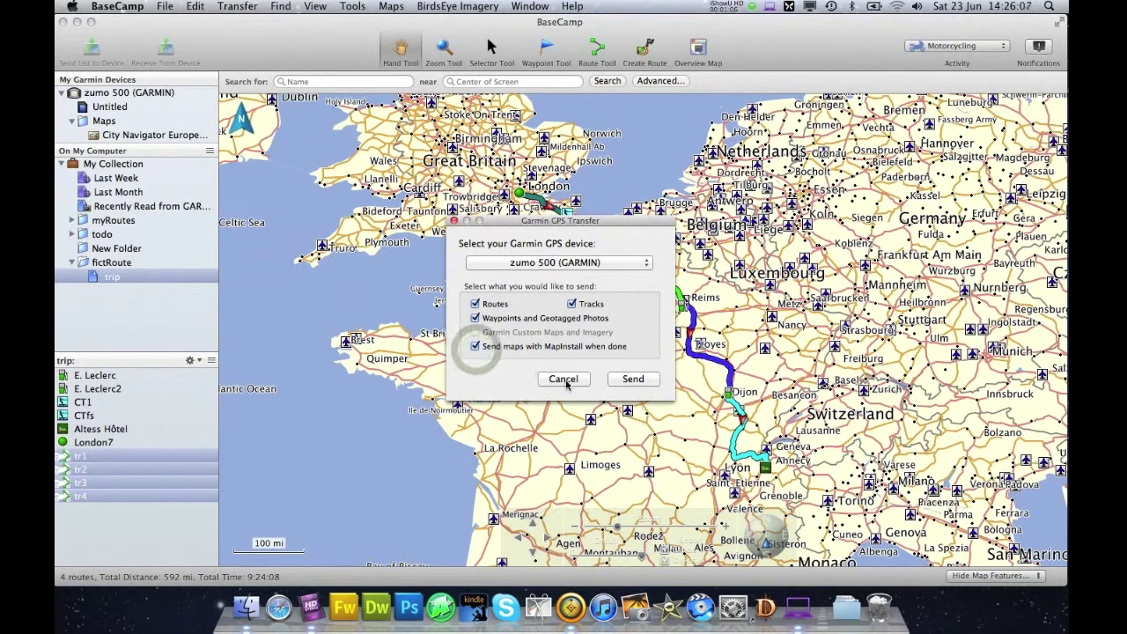
left_click(632, 379)
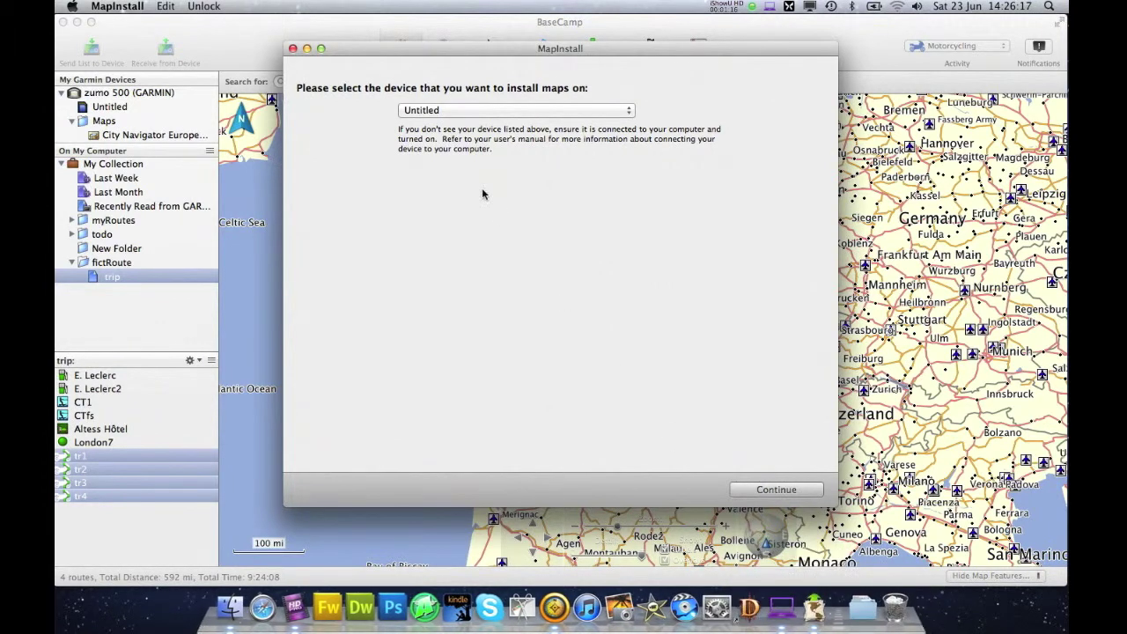
Choose the zumo 500 as MapInstall's target device and continue
left_click(431, 112)
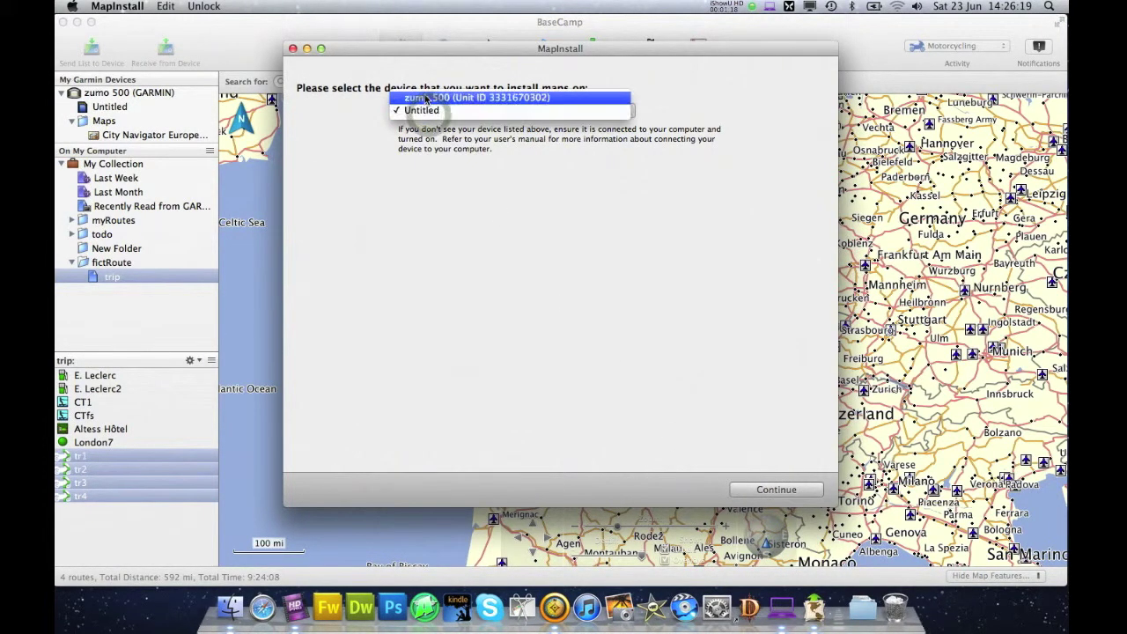
left_click(426, 99)
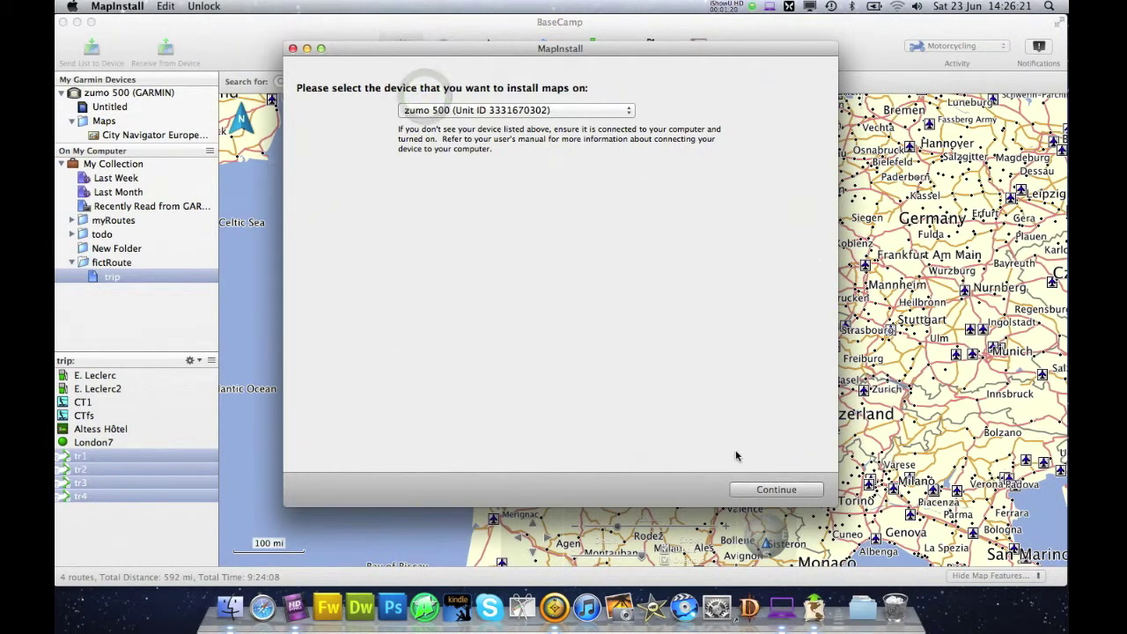
left_click(767, 498)
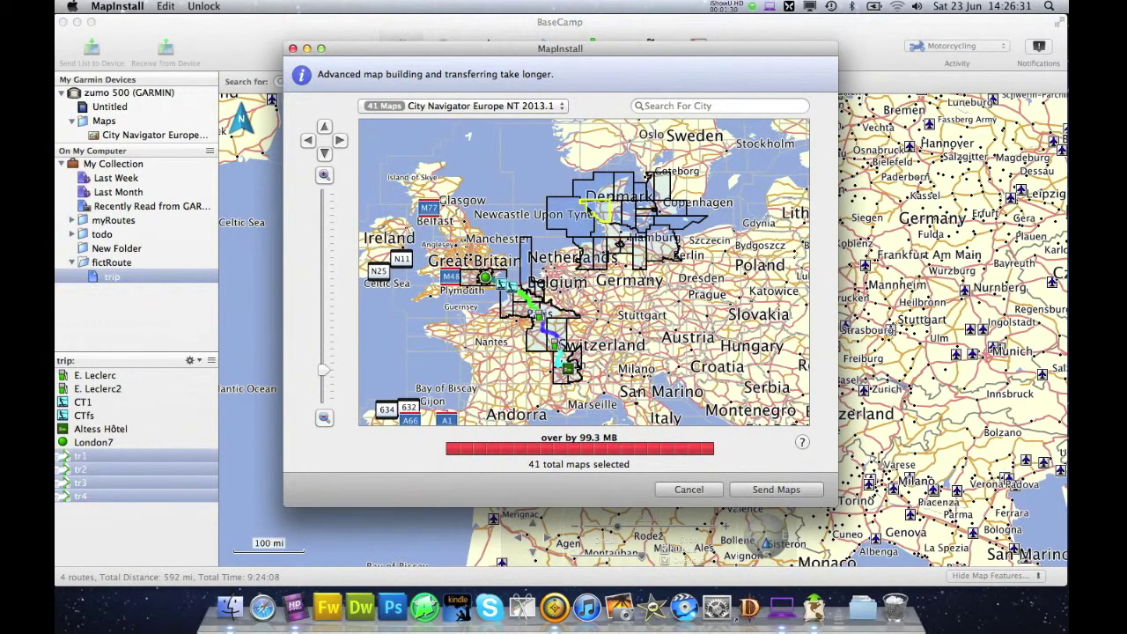
Deselect the map tiles around Denmark and north toward Göteborg
left_click(598, 211)
left_click(576, 231)
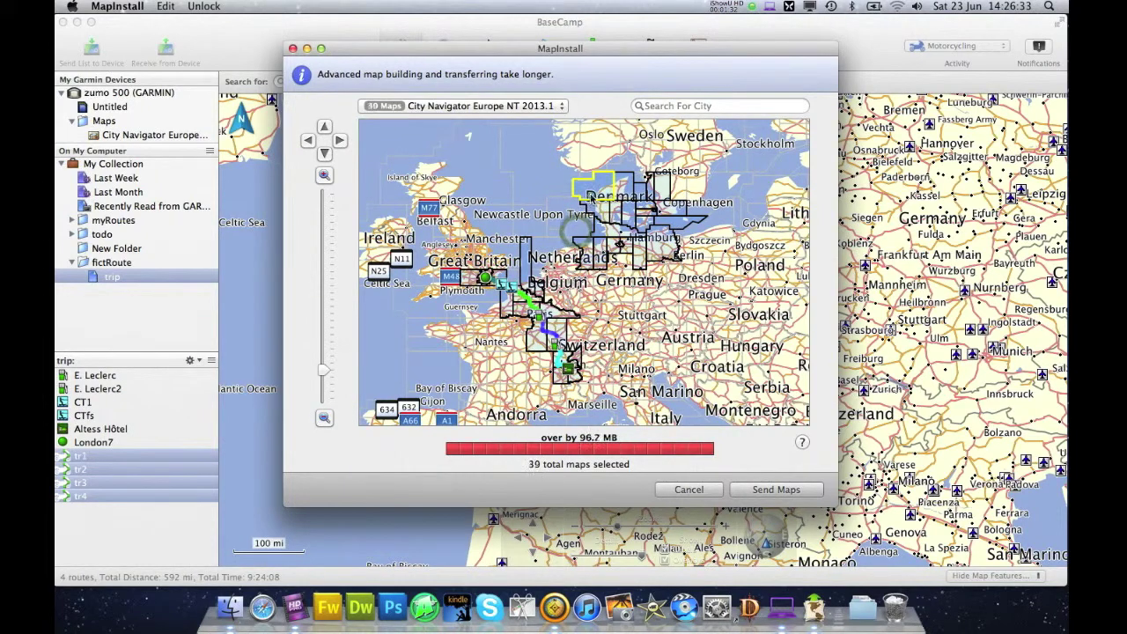
left_click(616, 189)
left_click(632, 195)
left_click(647, 183)
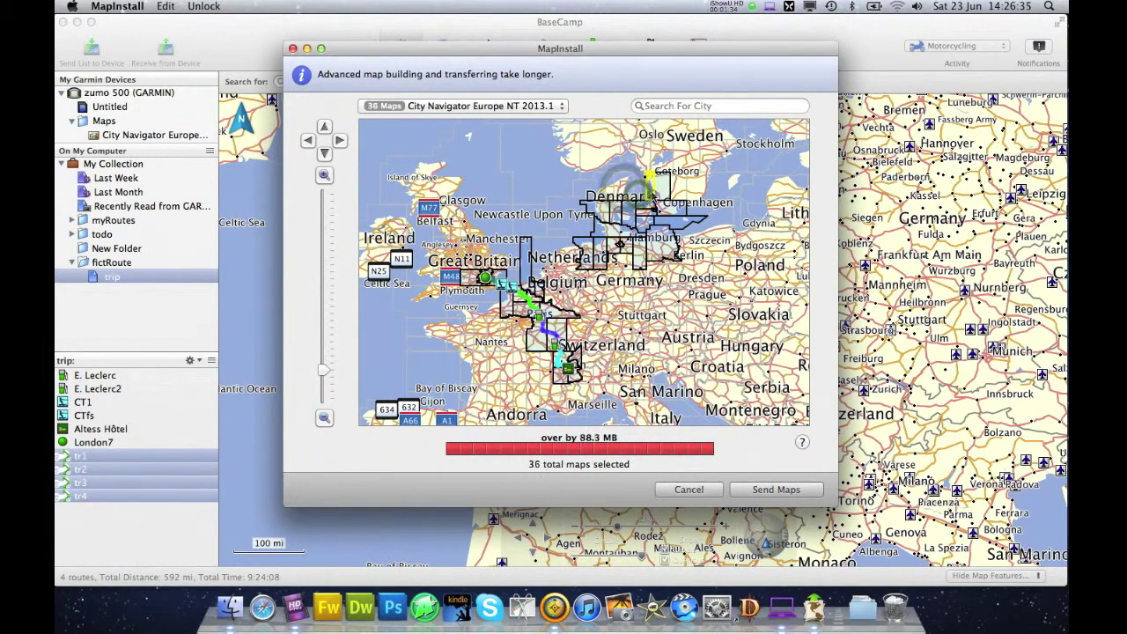
left_click(646, 180)
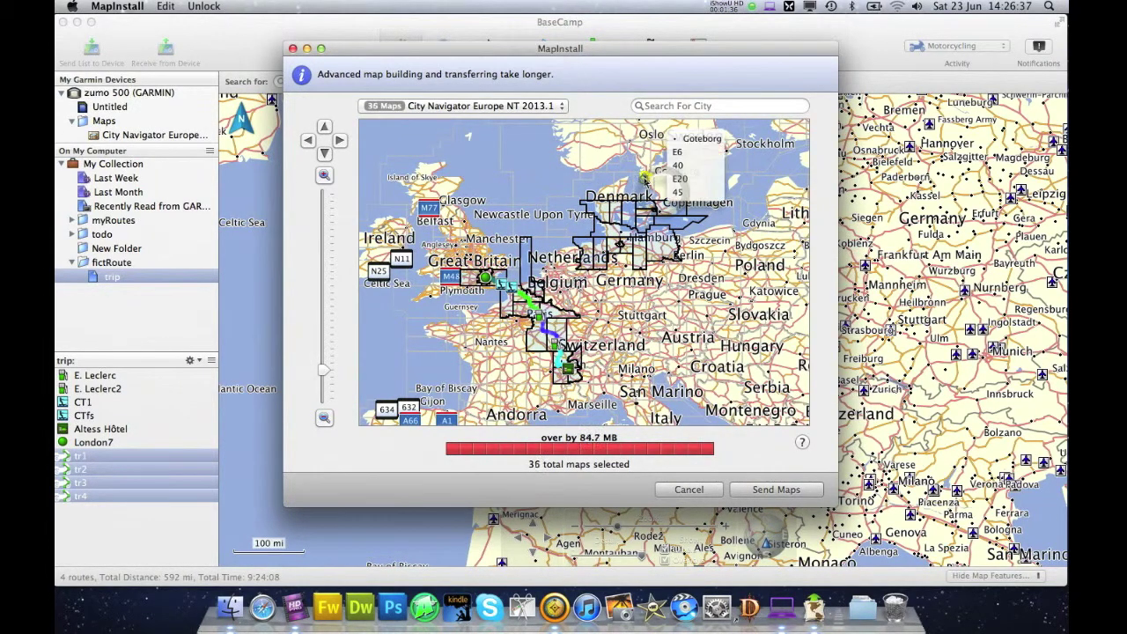
left_click(645, 179)
left_click(636, 175)
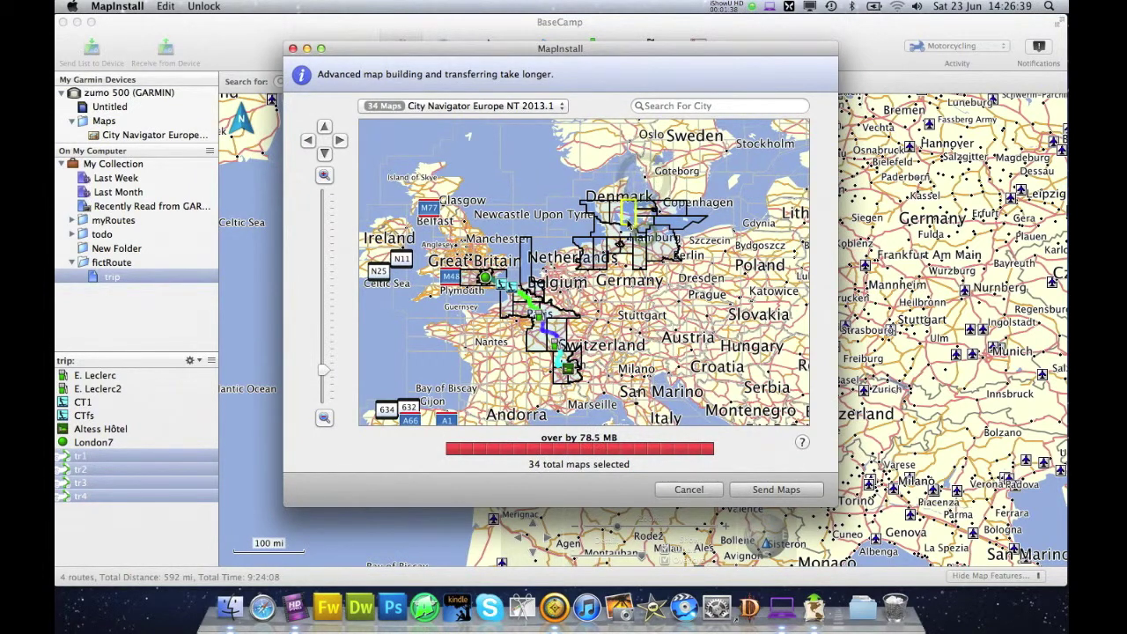
left_click(627, 212)
left_click(616, 207)
left_click(606, 212)
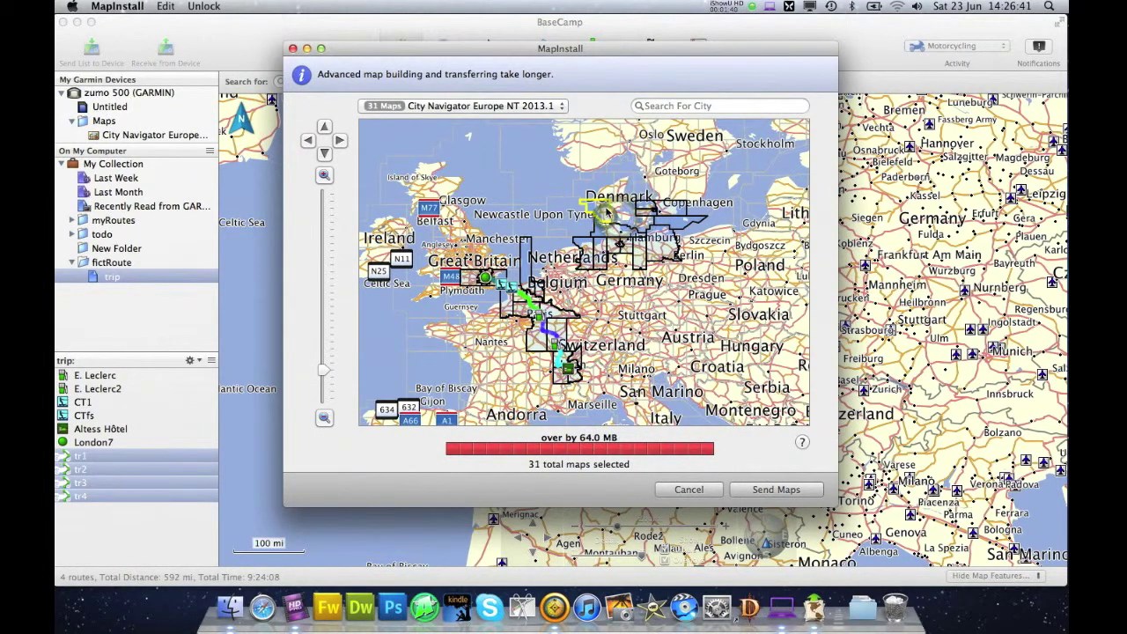
Reselect tiles around Denmark, Göteborg and the Baltic, leaving 40 maps over by 114.7 MB
left_click(596, 200)
left_click(608, 192)
left_click(620, 215)
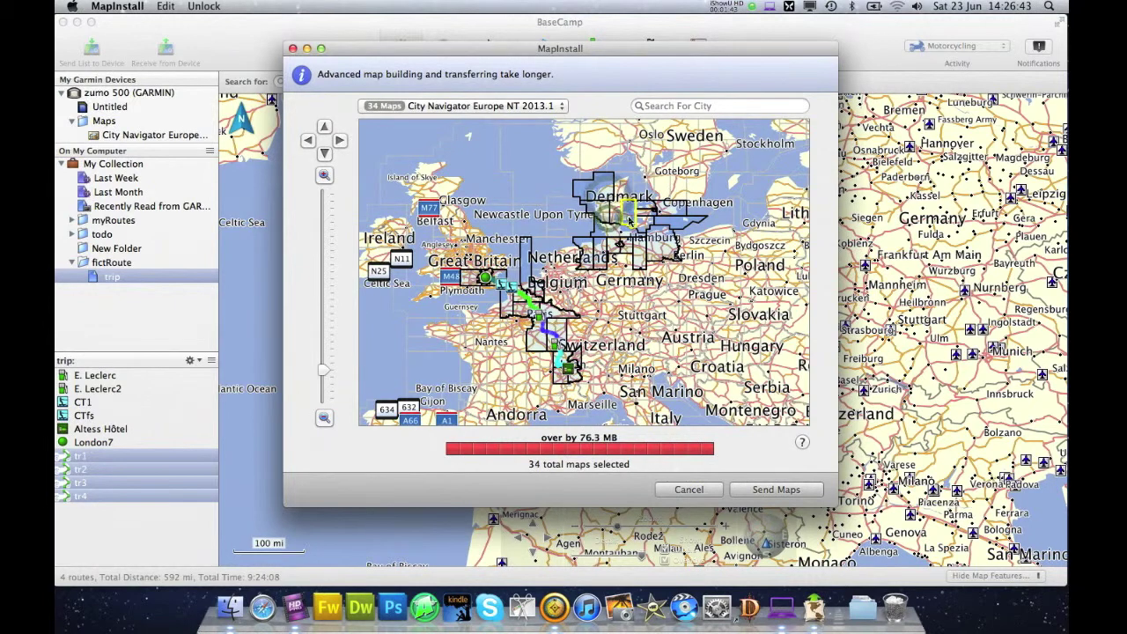
left_click(636, 175)
left_click(645, 179)
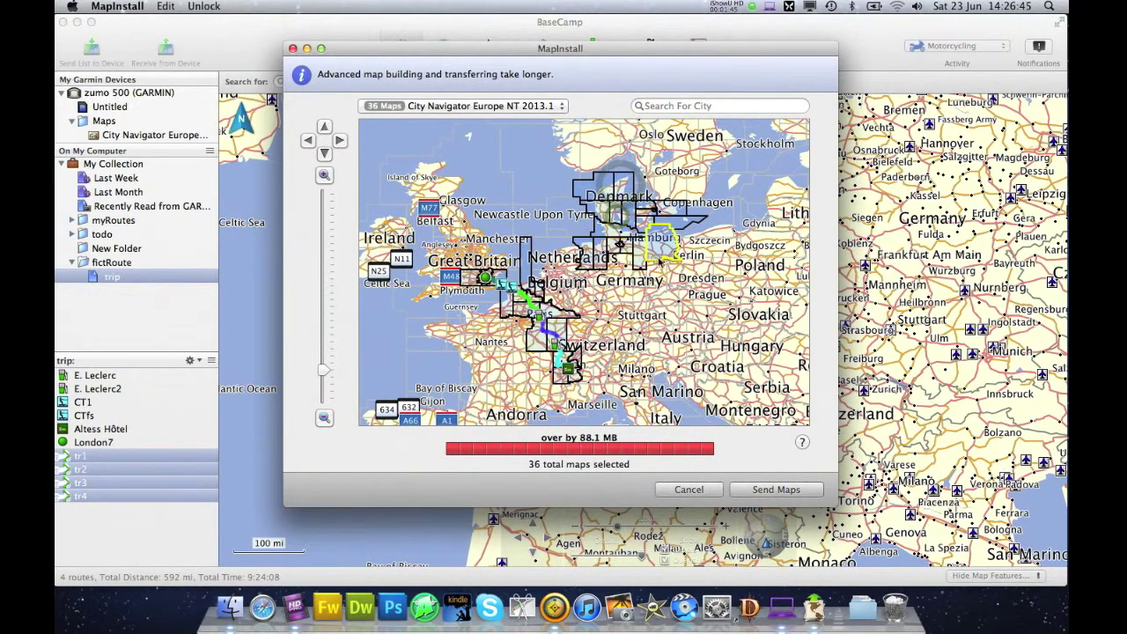
left_click(649, 174)
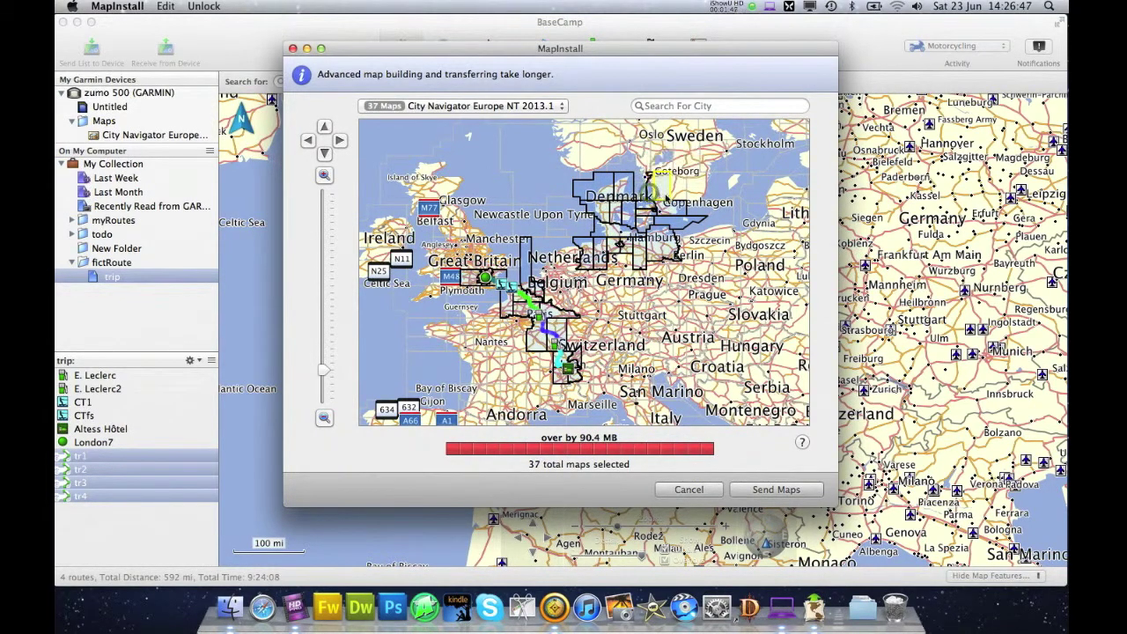
left_click(660, 187)
left_click(682, 190)
left_click(722, 186)
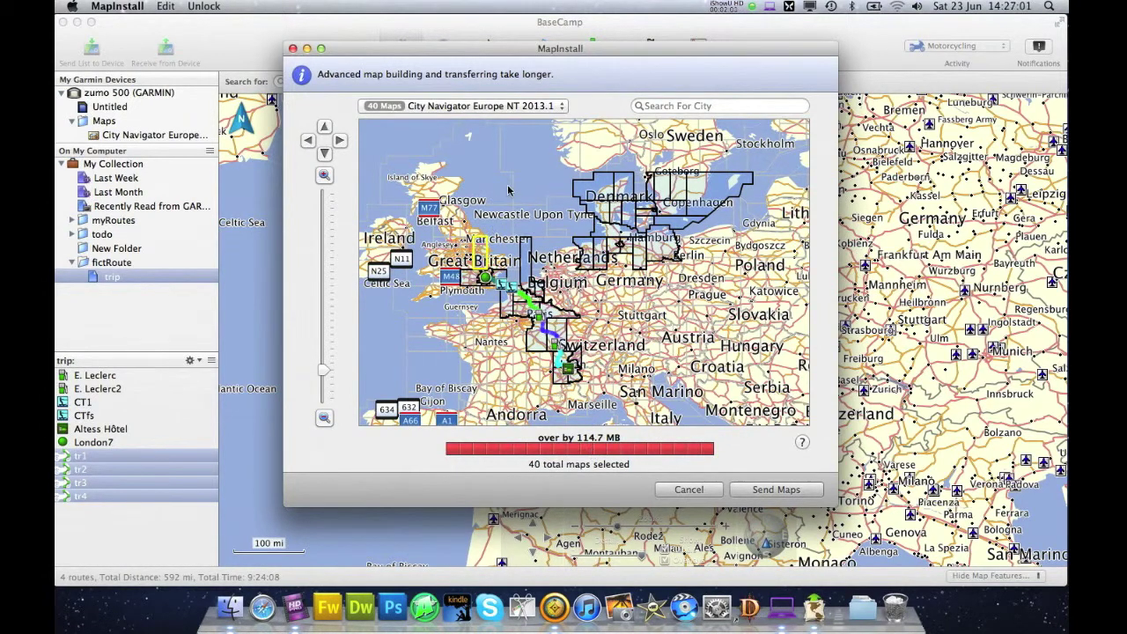
Check the map product list without changing it, then cancel the map selection
left_click(540, 106)
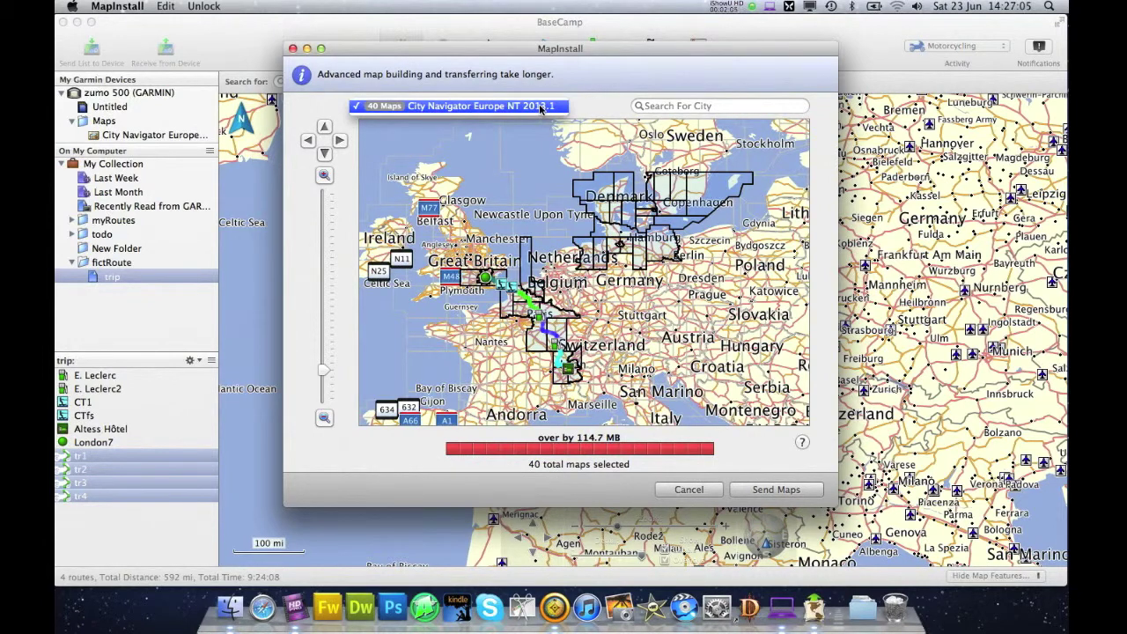
left_click(540, 105)
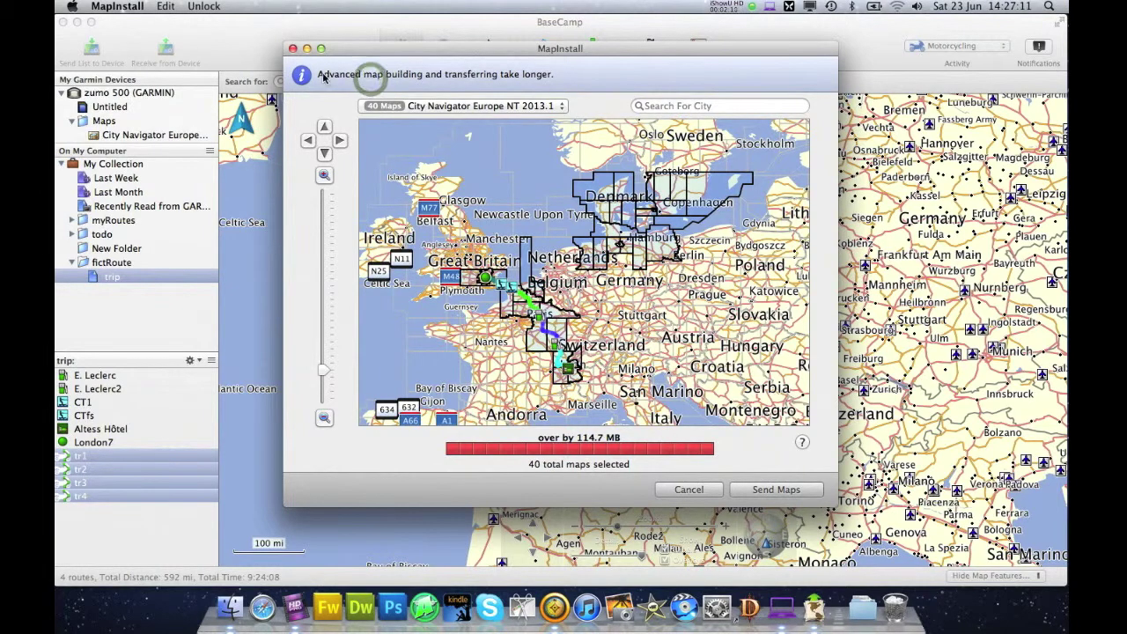
left_click(689, 486)
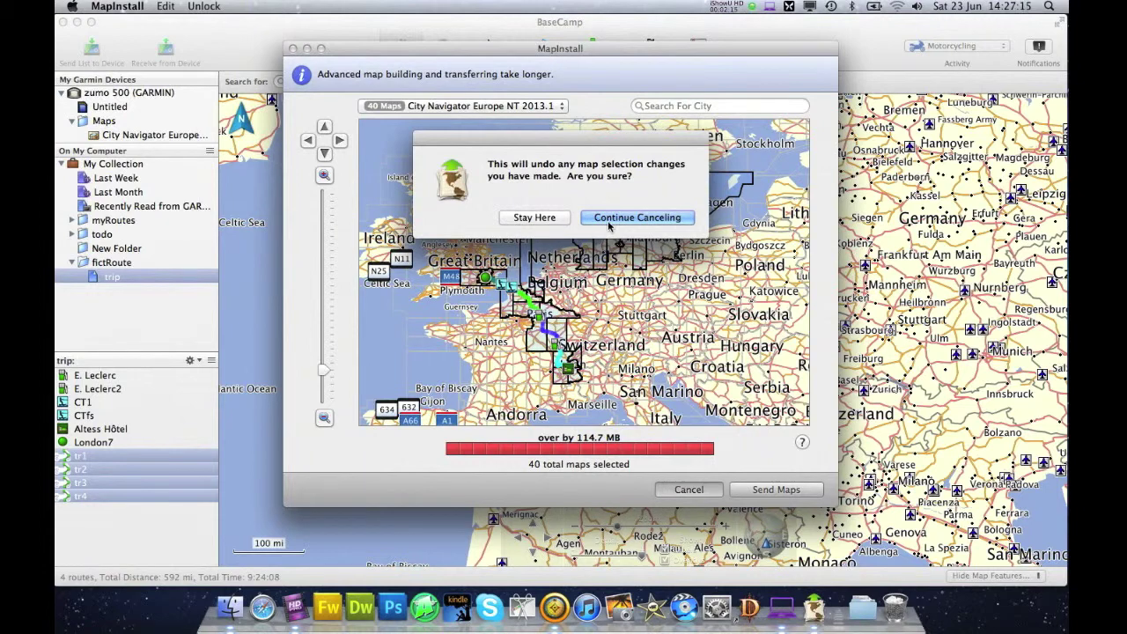
Discard the selection changes and set the Untitled card as the install target
left_click(606, 227)
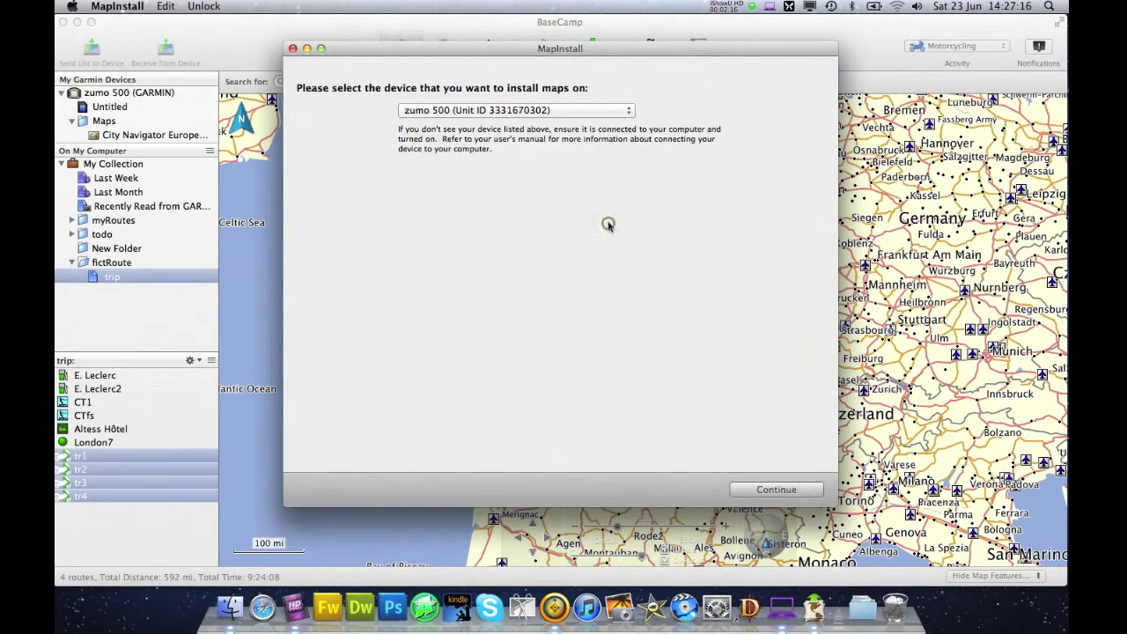
left_click(478, 112)
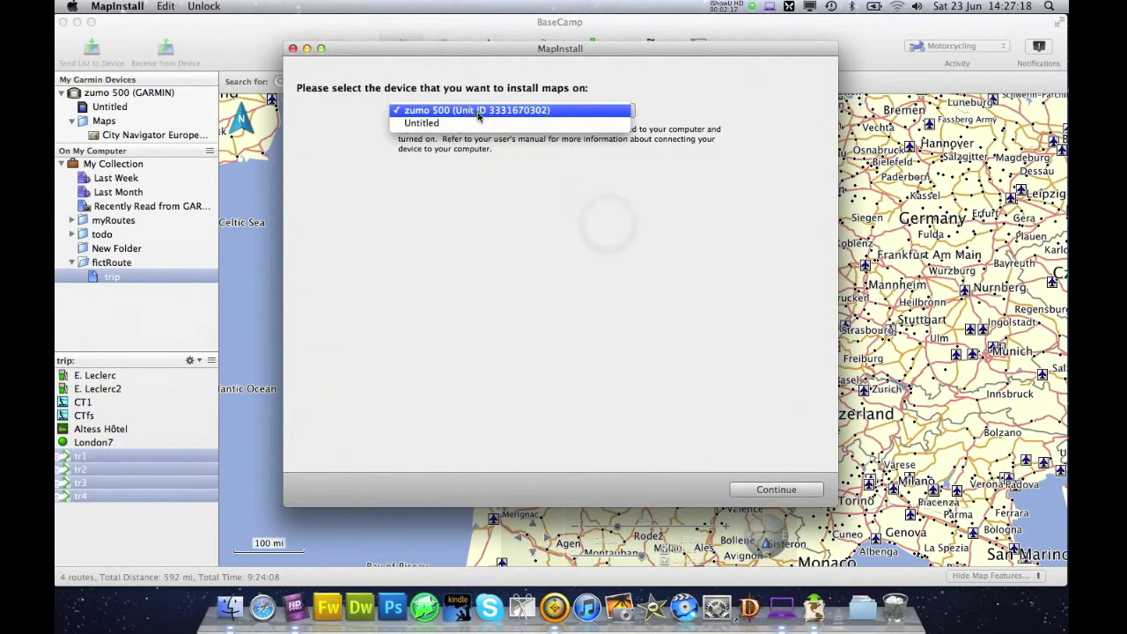
left_click(429, 124)
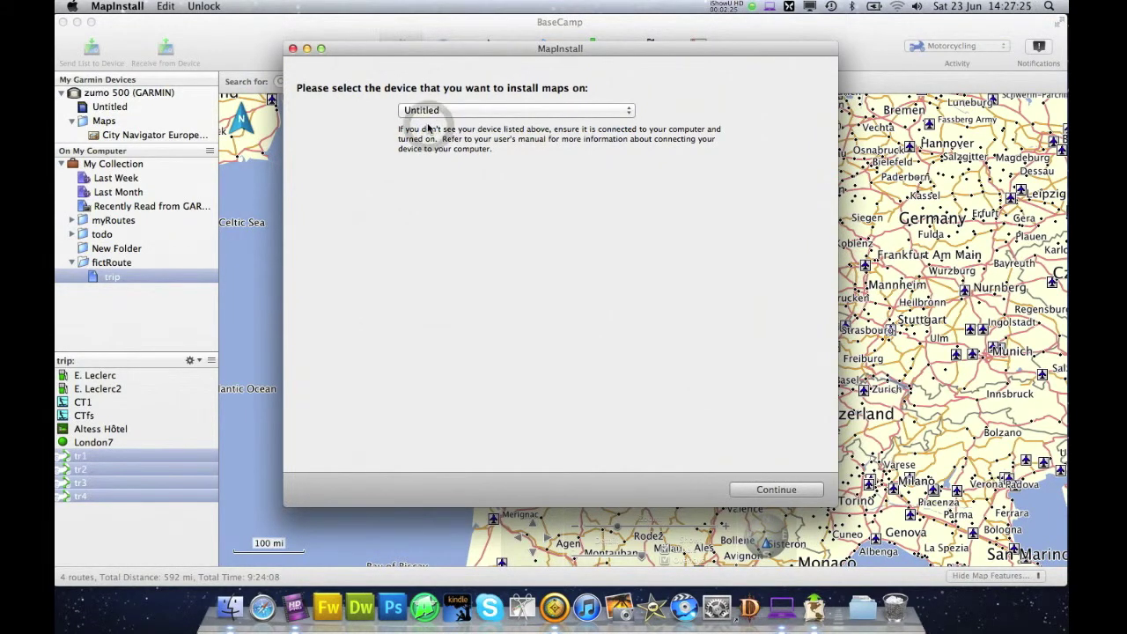
left_click(757, 491)
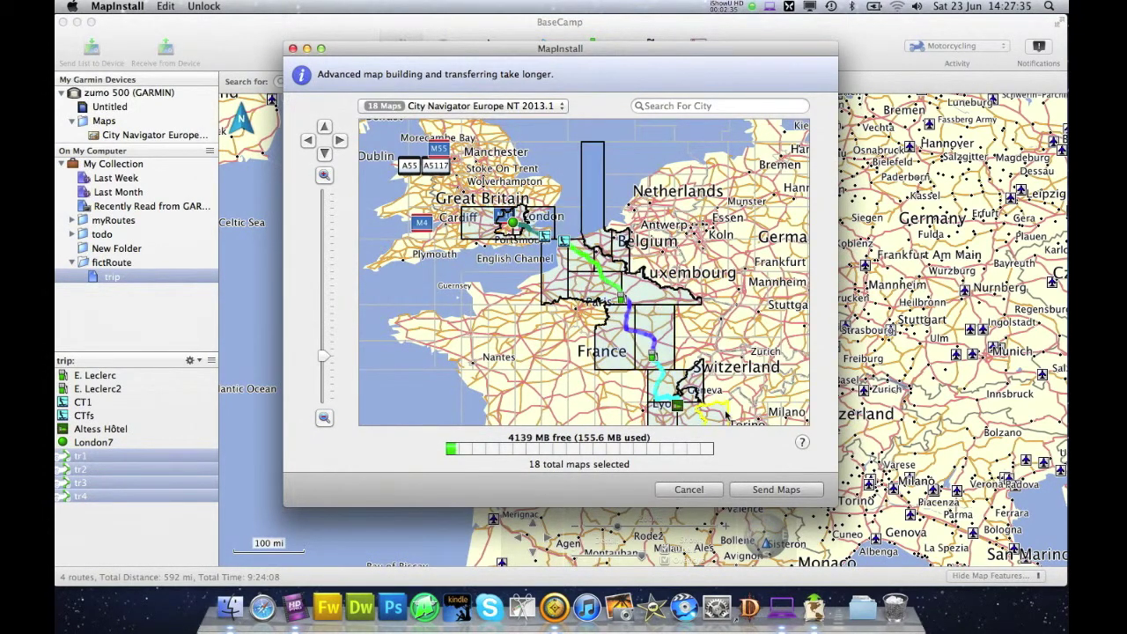
Select map tiles covering the Netherlands, Guernsey and France down to Monaco
left_click(324, 419)
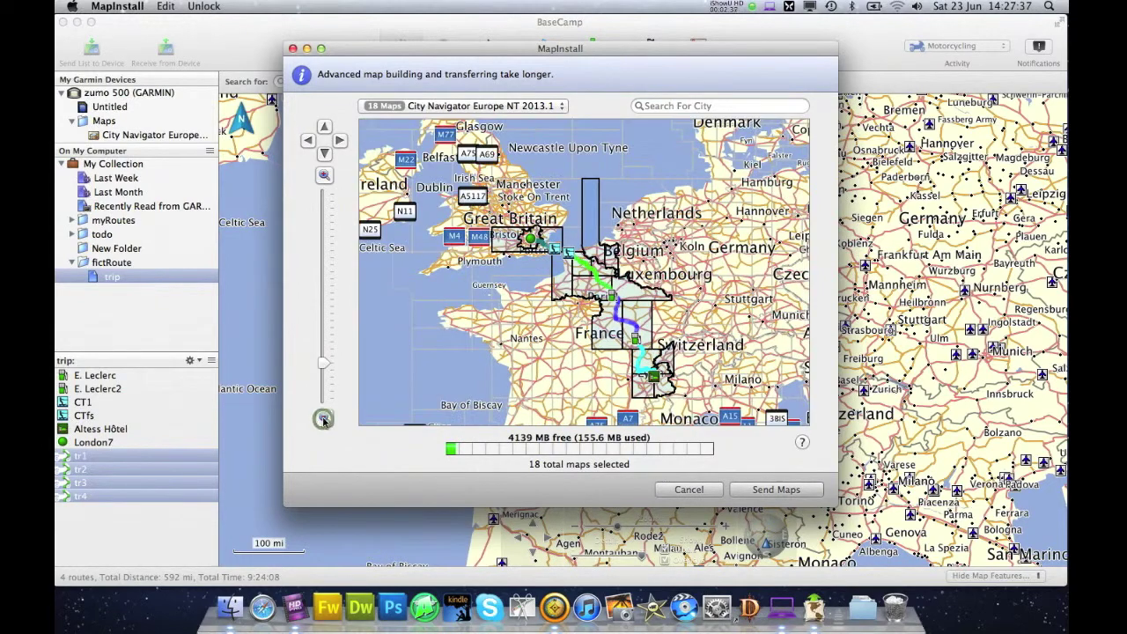
left_click(324, 418)
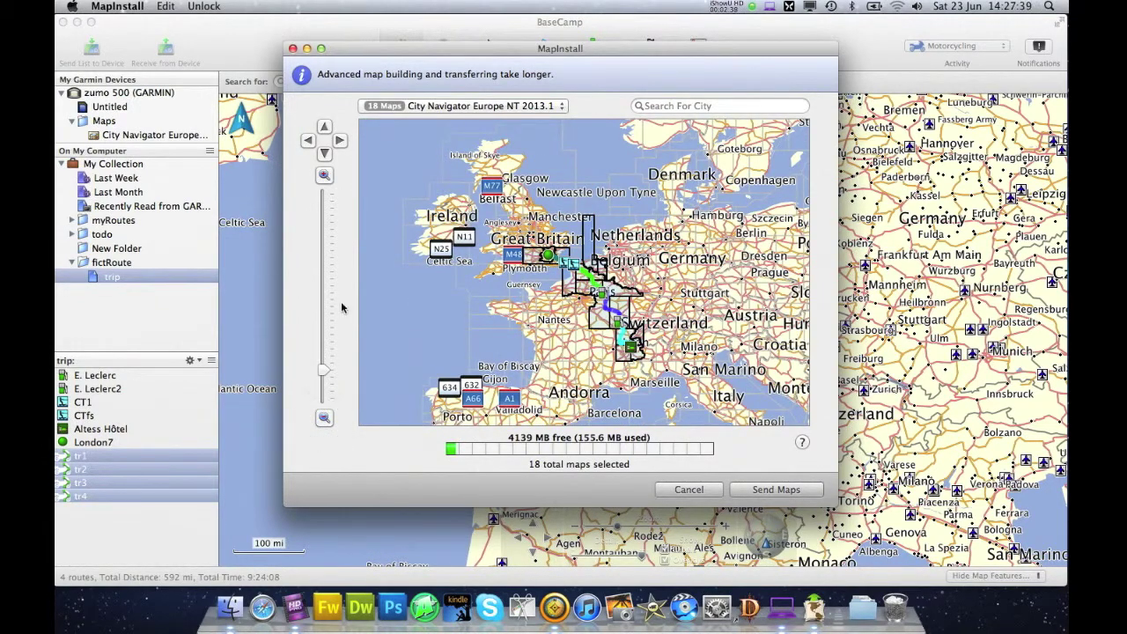
left_click(324, 176)
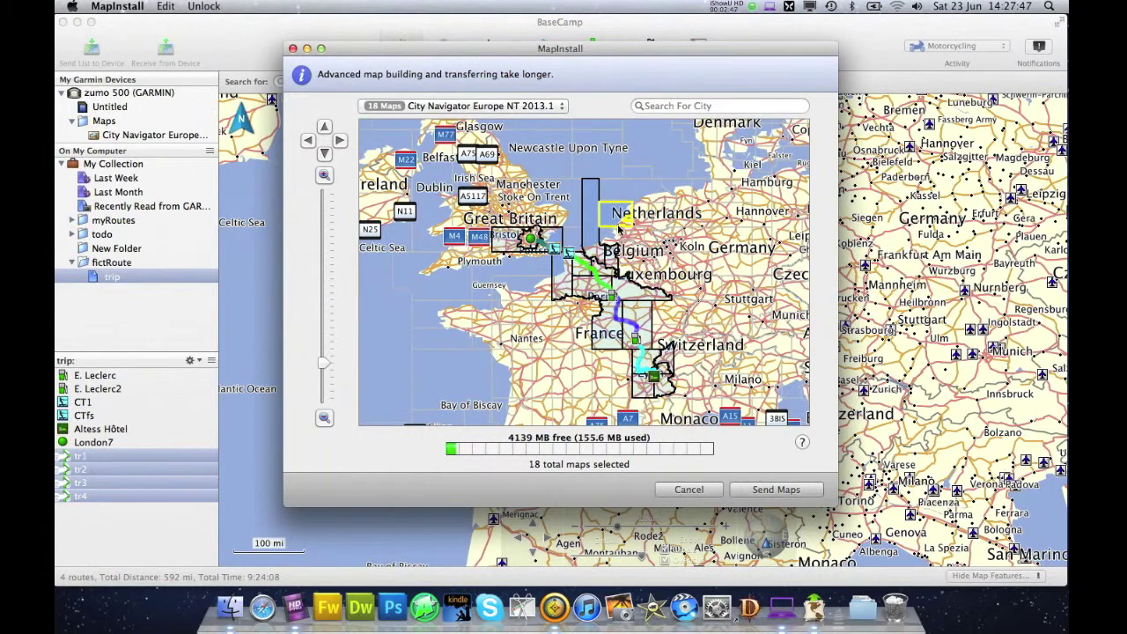
mouse_move(621, 225)
left_mouse_down()
mouse_move(704, 352)
mouse_move(708, 397)
mouse_move(696, 411)
left_mouse_up()
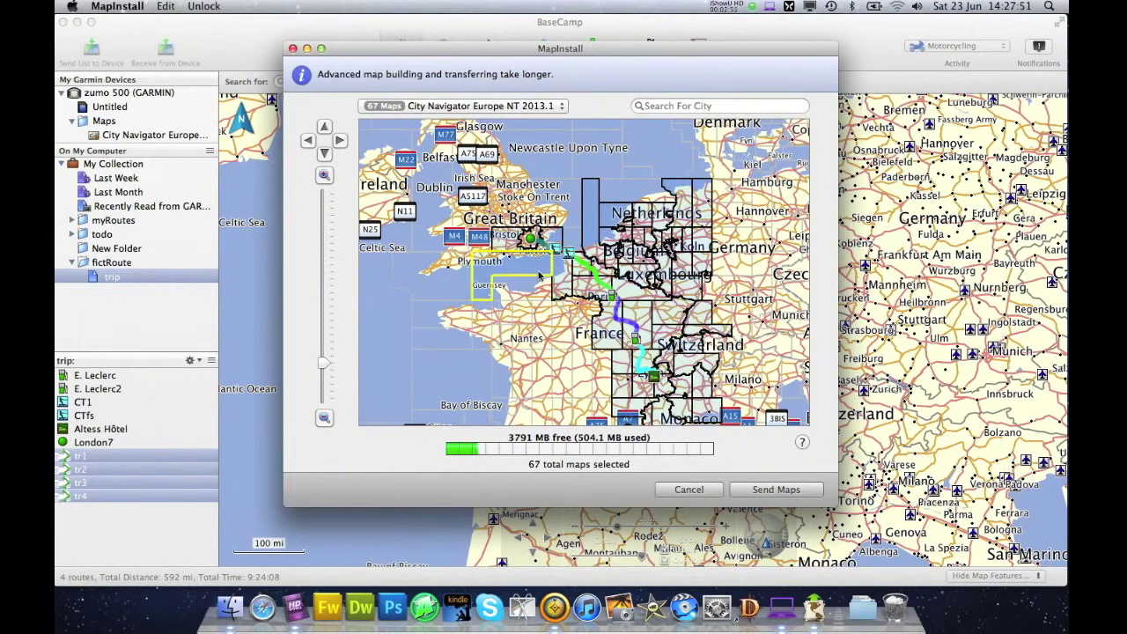
left_click_drag(534, 282, 660, 421)
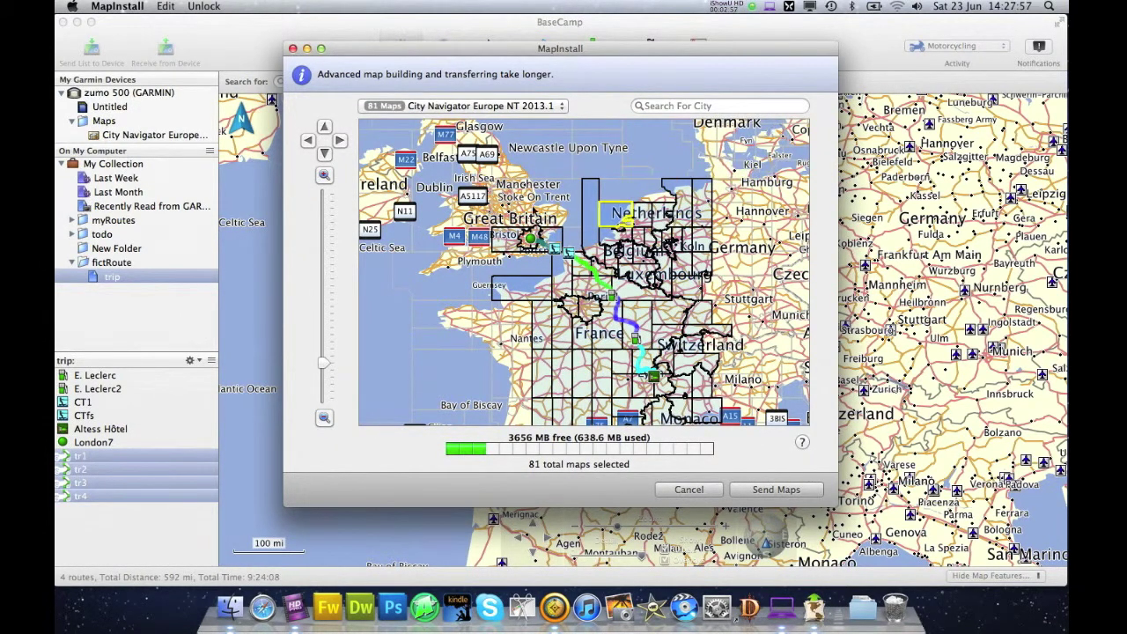
Add the tiles from Denmark down to Berlin, totalling 101 maps at 727.2 MB
left_click(339, 140)
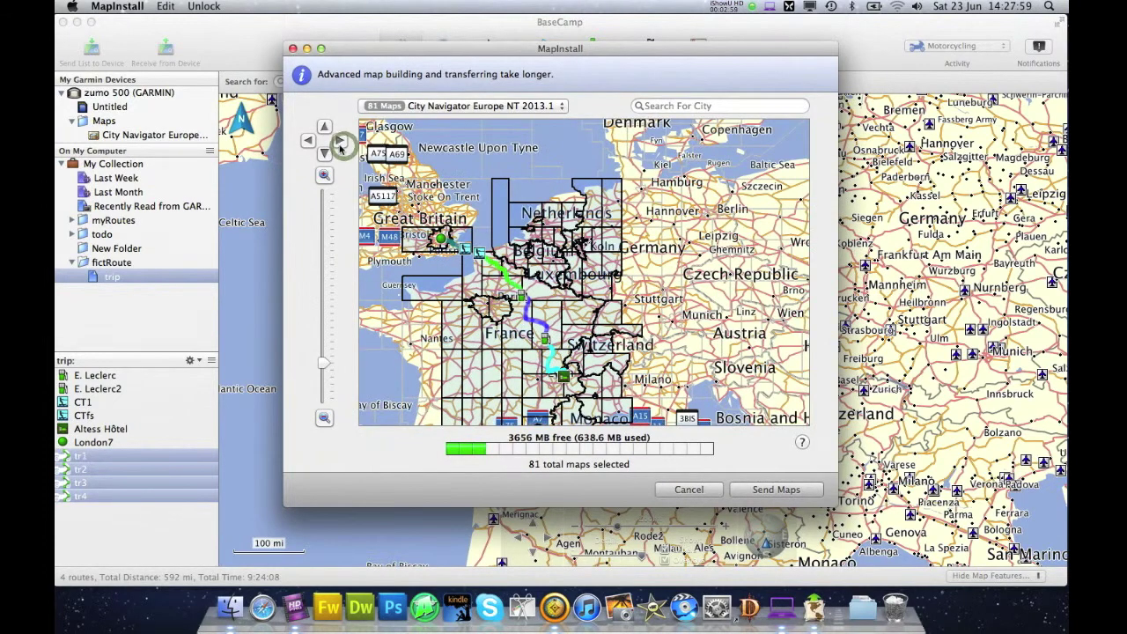
left_click(324, 127)
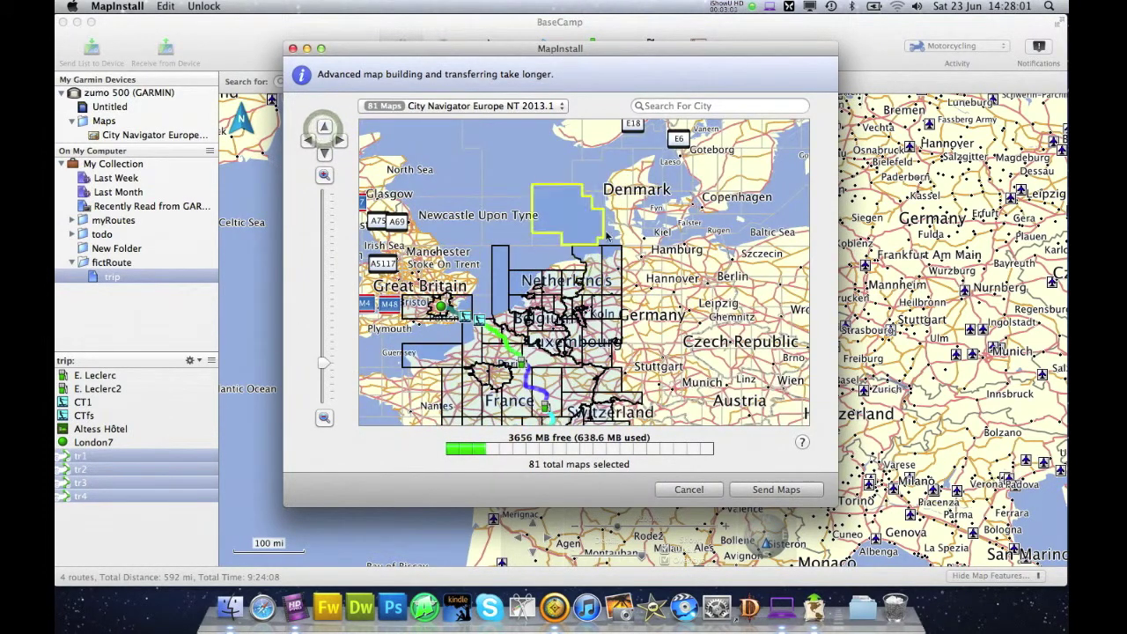
left_click_drag(605, 181, 739, 282)
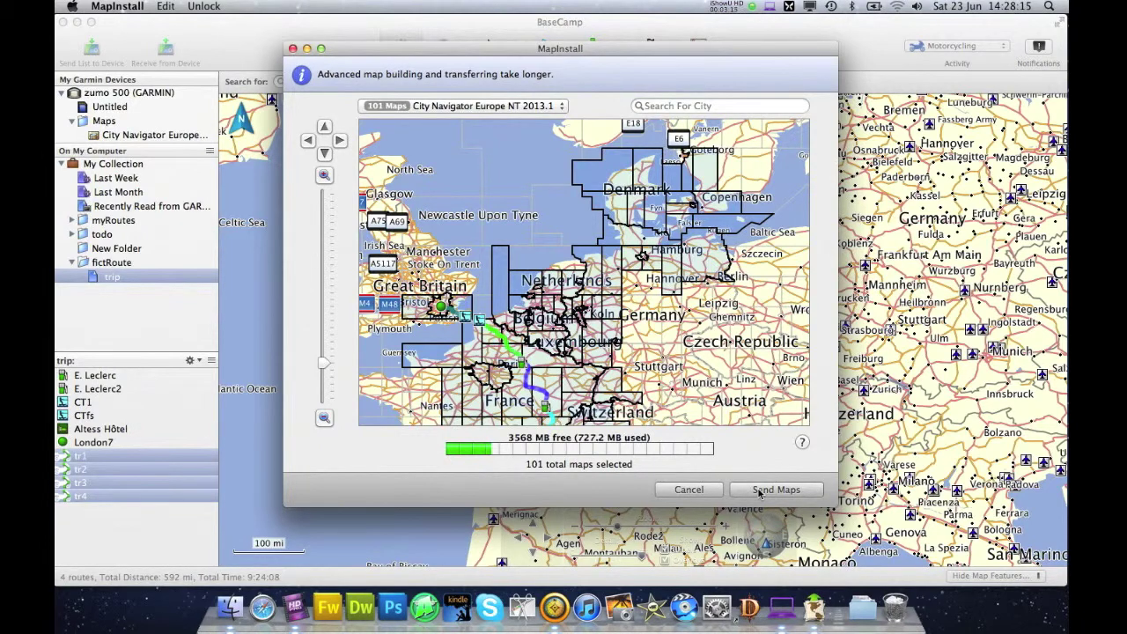
left_click(759, 489)
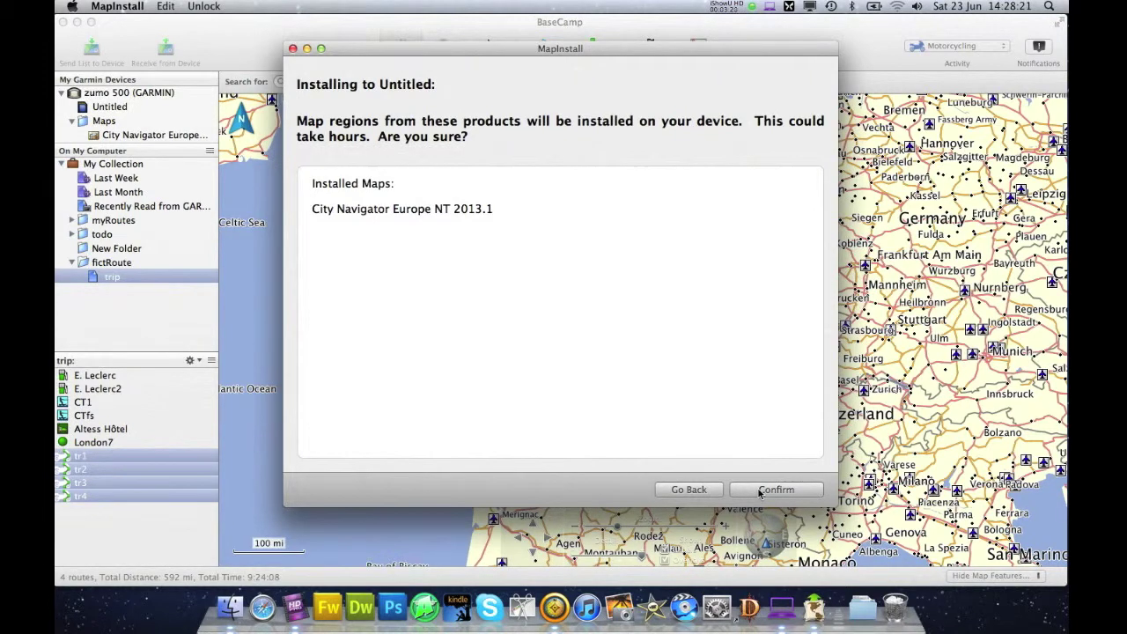
Confirm installing City Navigator Europe NT 2013.1 to the Untitled card and let it finish
left_click(759, 491)
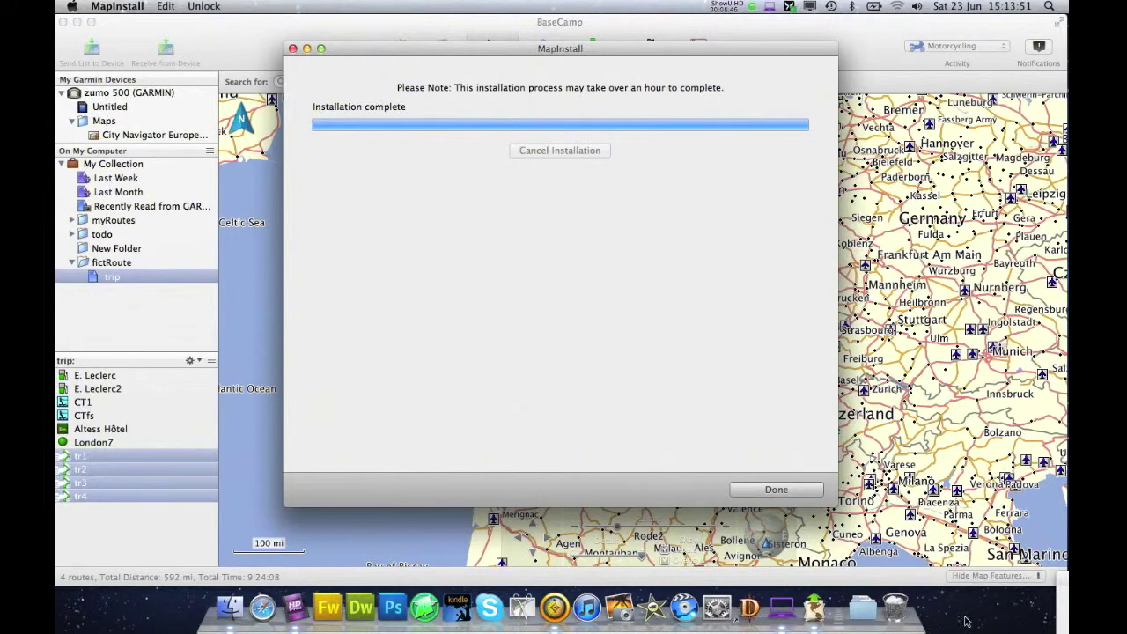
Close the finished MapInstall and dismiss the disk-not-ejected warning
left_click(766, 495)
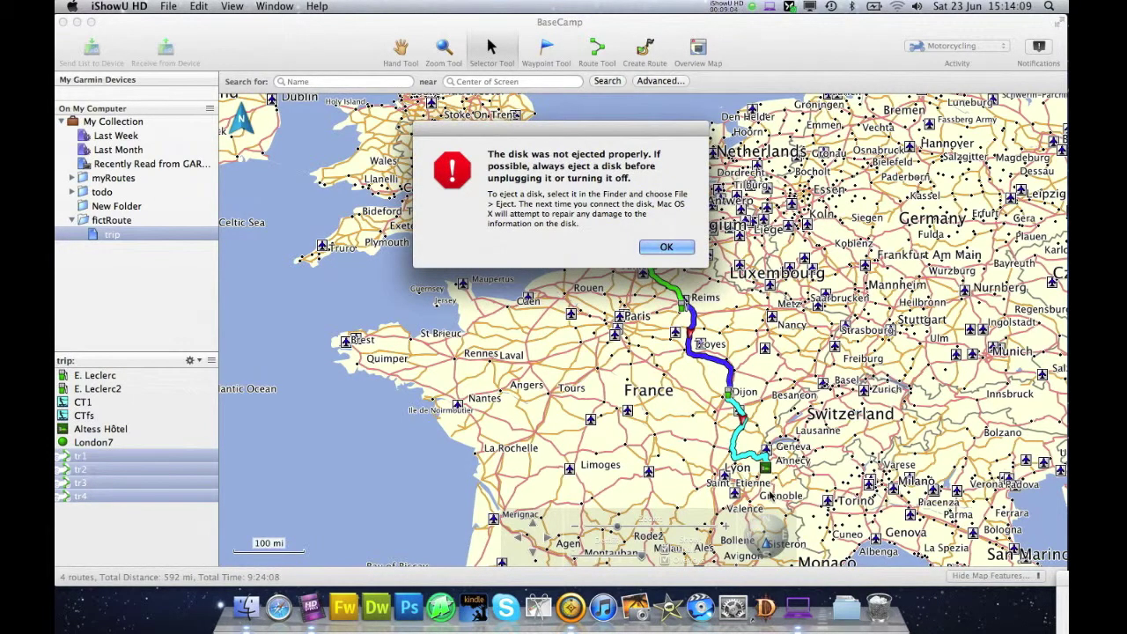
left_click(674, 248)
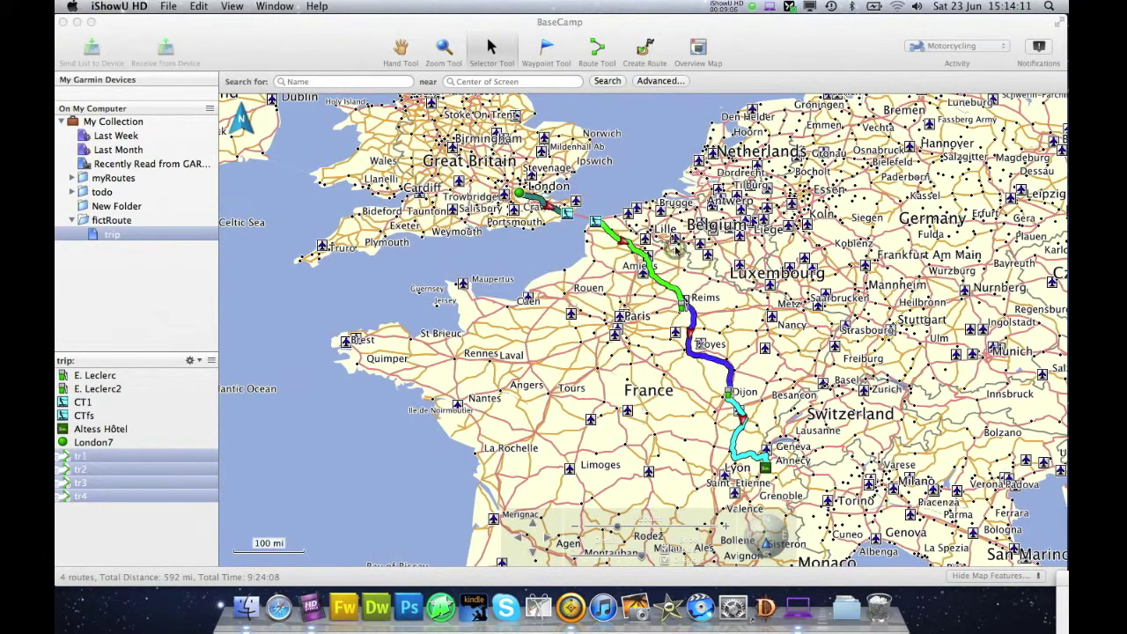